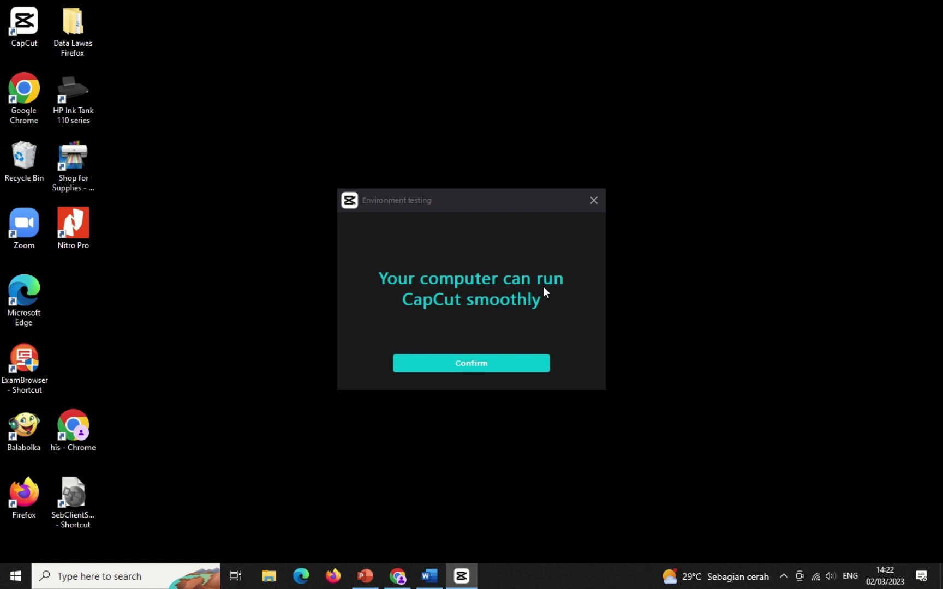
Step: Dismiss CapCut's environment test, switch to Word, enable editing of 40 SOAL AM.docm, and minimize CapCut
{"action": "left_click", "coordinate": [486, 368]}
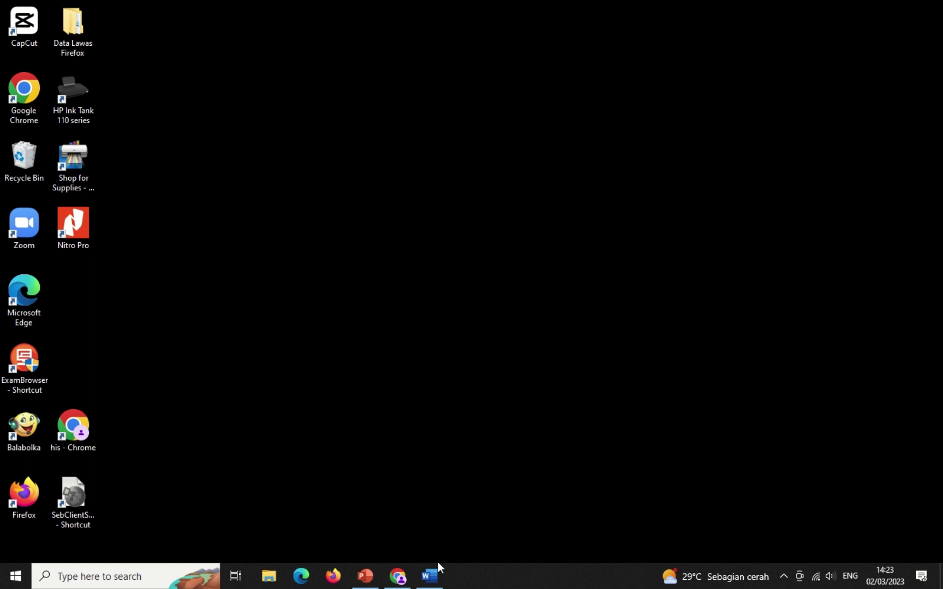
{"action": "mouse_move", "coordinate": [438, 577]}
{"action": "left_click", "coordinate": [441, 579]}
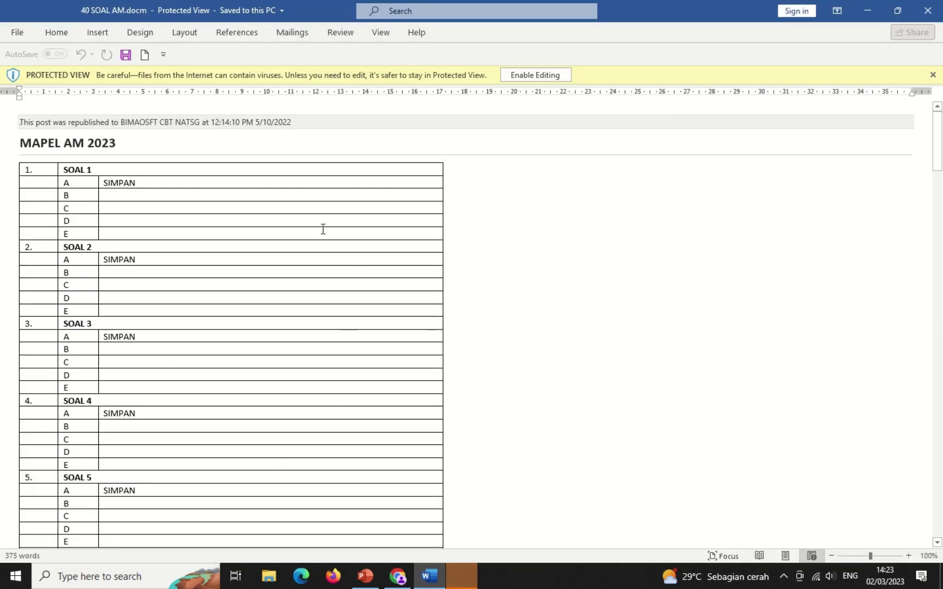
{"action": "left_click", "coordinate": [545, 74]}
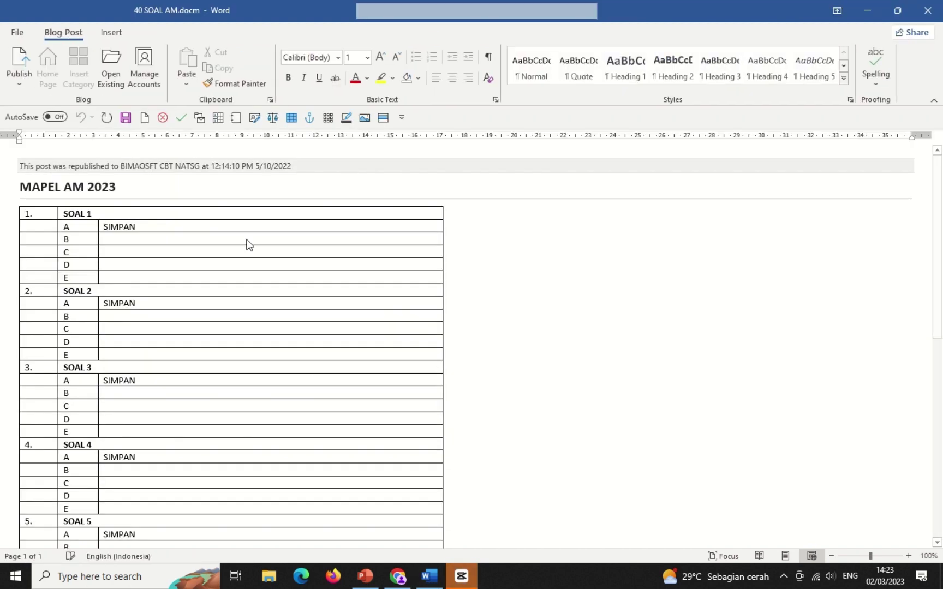
{"action": "left_click", "coordinate": [462, 578]}
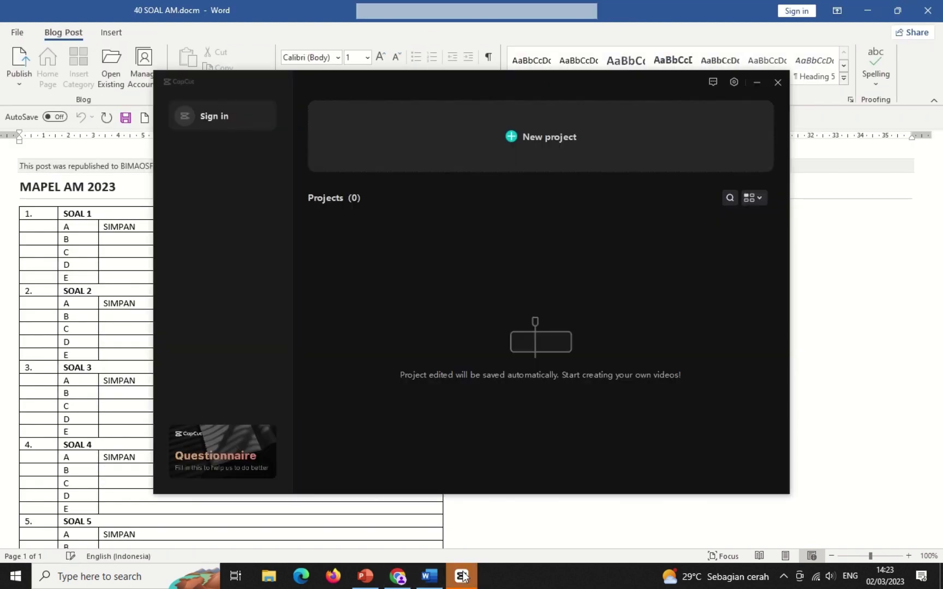
{"action": "left_click", "coordinate": [758, 83]}
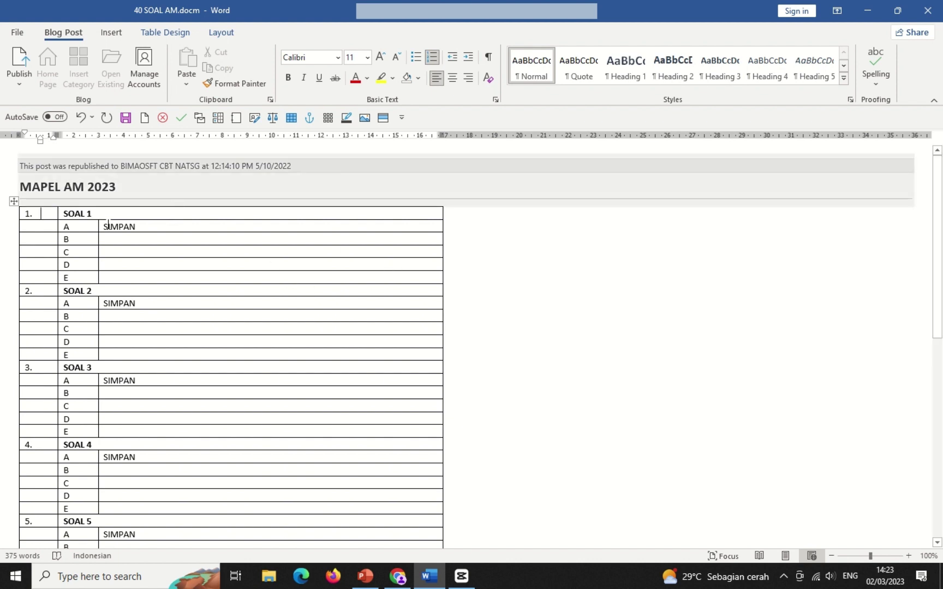
Step: Replace the post title above the question table with "BEBAS"
{"action": "left_click", "coordinate": [106, 185]}
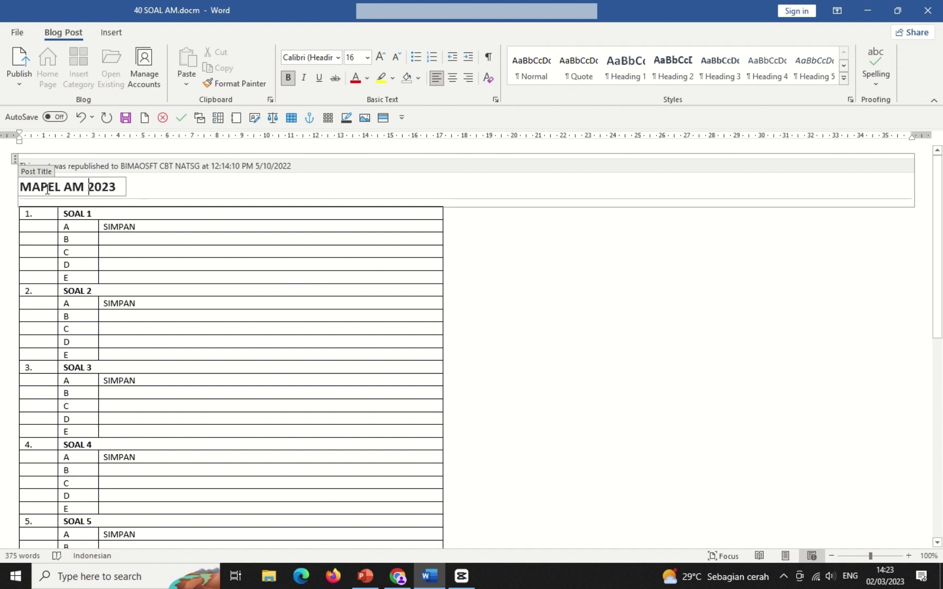
{"action": "key", "text": "Left"}
{"action": "key", "text": "Left"}
{"action": "key", "text": "Left"}
{"action": "key", "text": "Left"}
{"action": "key", "text": "Left"}
{"action": "key", "text": "Left"}
{"action": "key", "text": "Left"}
{"action": "key", "text": "Left"}
{"action": "key", "text": "Left"}
{"action": "key", "text": "shift+End"}
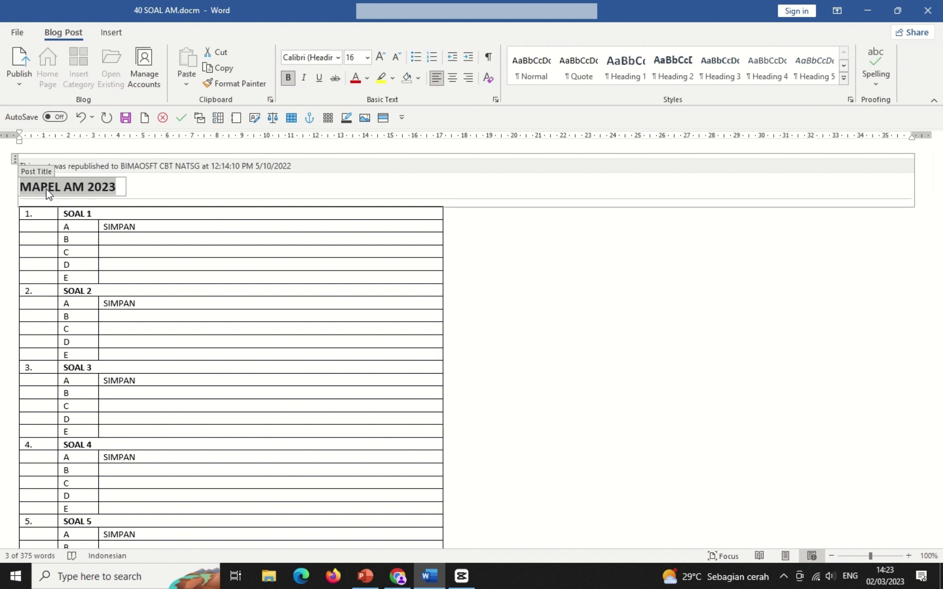
{"action": "type", "text": "BEBAS"}
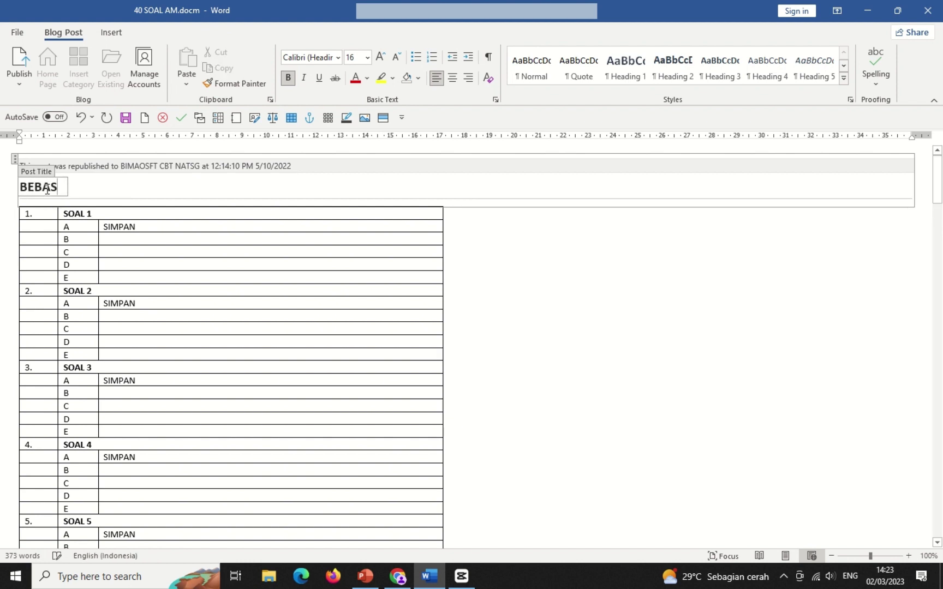
Step: Replace the placeholder text of question 1 with "2 + 2 = ...."
{"action": "left_click", "coordinate": [125, 217]}
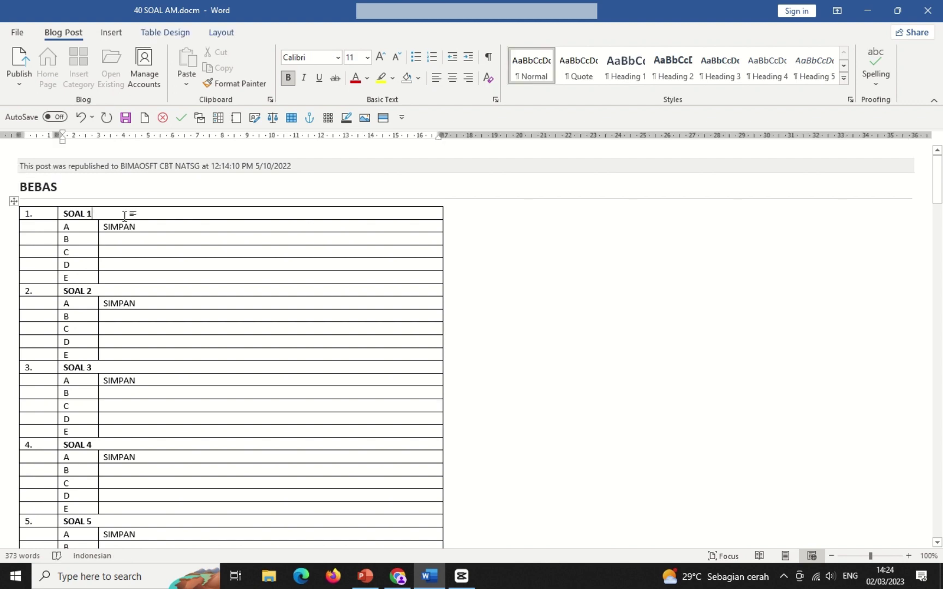
{"action": "key", "text": "BackSpace"}
{"action": "key", "text": "BackSpace"}
{"action": "key", "text": "BackSpace"}
{"action": "key", "text": "BackSpace"}
{"action": "key", "text": "BackSpace"}
{"action": "key", "text": "BackSpace"}
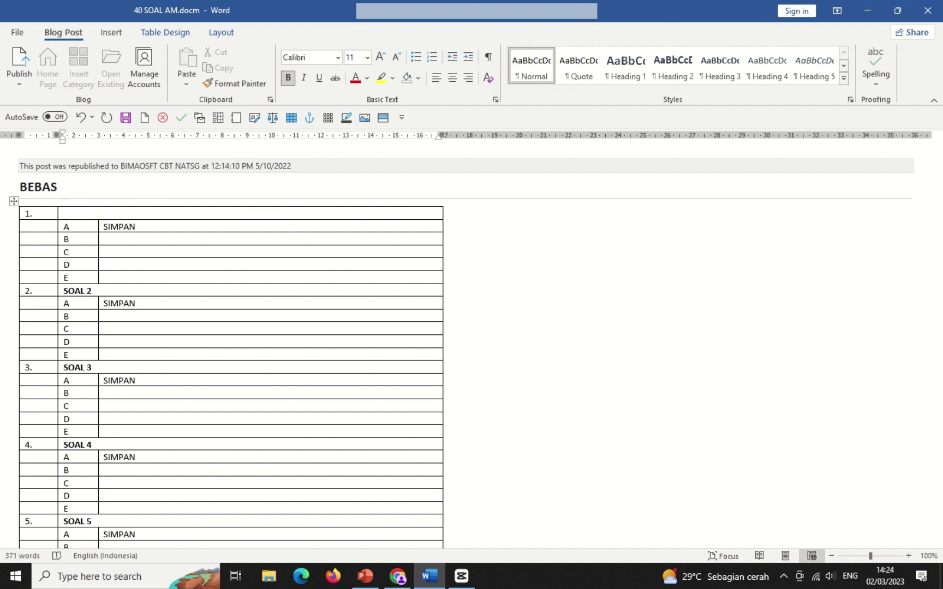
{"action": "type", "text": "2"}
{"action": "type", "text": " +"}
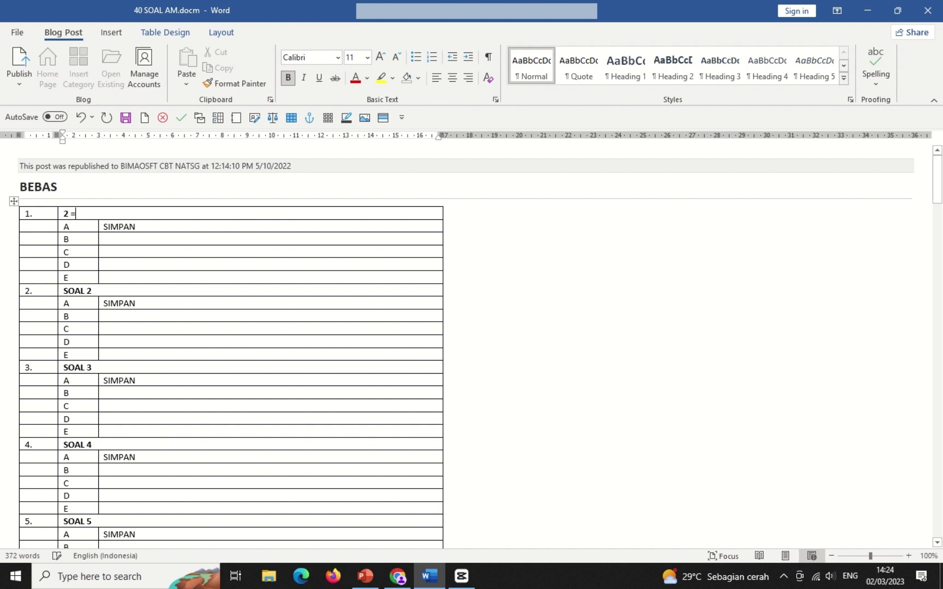
{"action": "type", "text": " 2 = "}
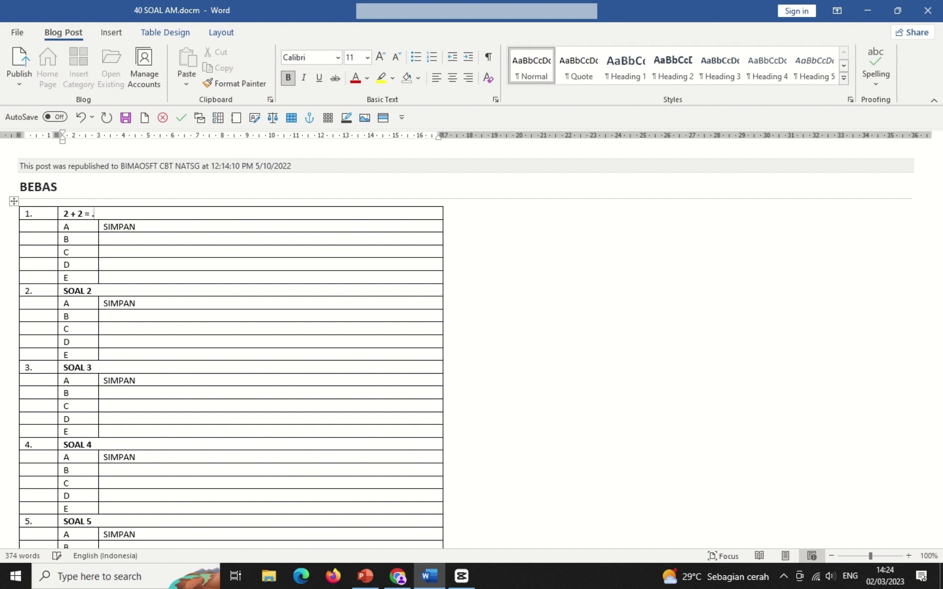
{"action": "type", "text": "...."}
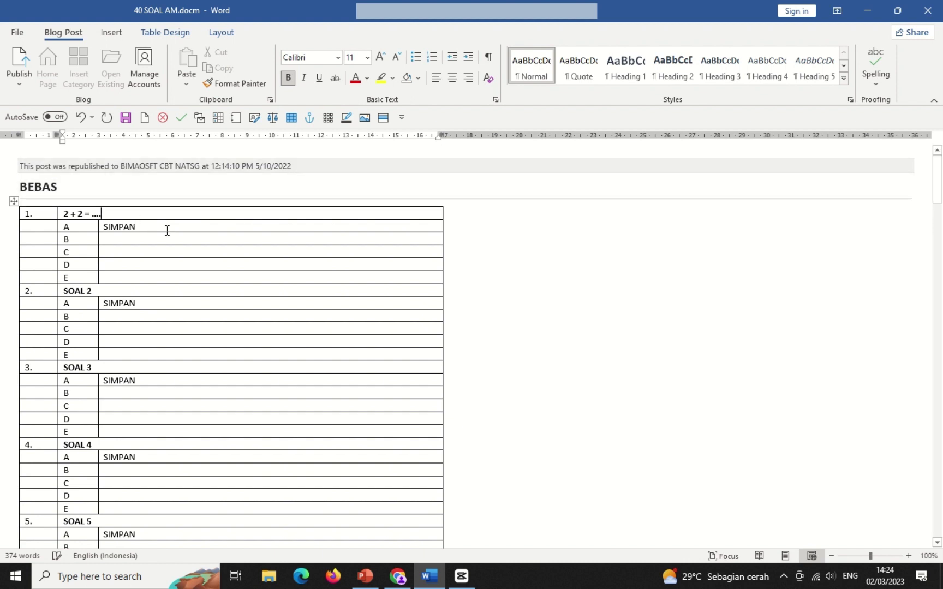
Step: Fill in question 1's answer options A to D with 1, 2, 3 and 4, replacing the SIMPAN placeholder
{"action": "left_click", "coordinate": [166, 229]}
{"action": "key", "text": "BackSpace"}
{"action": "key", "text": "BackSpace"}
{"action": "key", "text": "BackSpace"}
{"action": "key", "text": "BackSpace"}
{"action": "key", "text": "BackSpace"}
{"action": "key", "text": "BackSpace"}
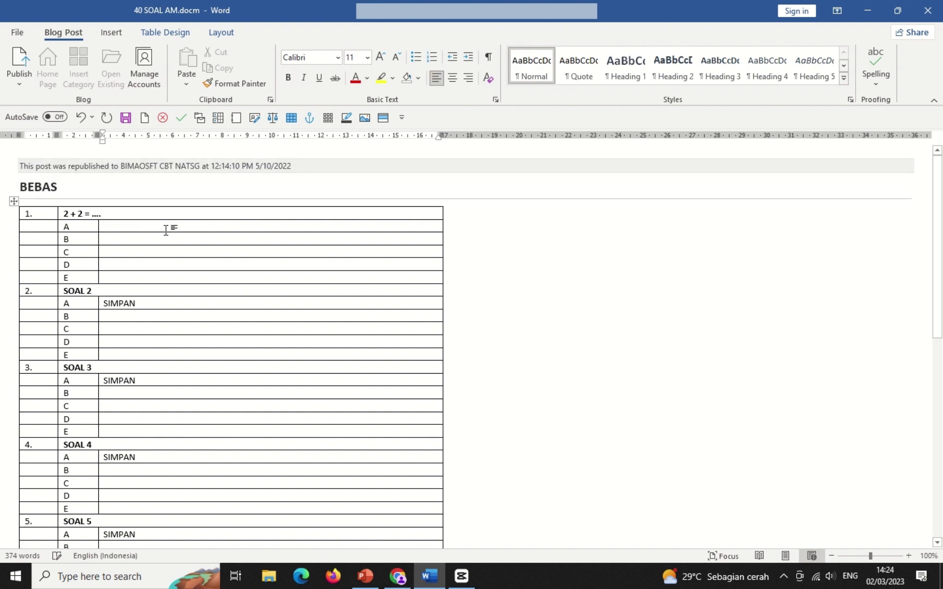
{"action": "type", "text": "1"}
{"action": "key", "text": "Down"}
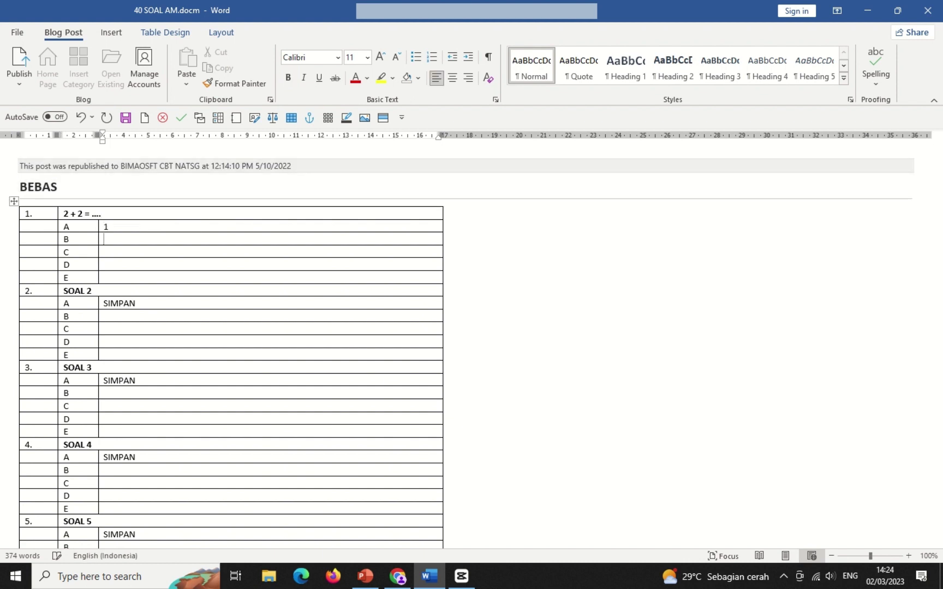
{"action": "type", "text": "2"}
{"action": "key", "text": "Down"}
{"action": "type", "text": "3"}
{"action": "key", "text": "Down"}
{"action": "type", "text": "4"}
{"action": "key", "text": "Down"}
{"action": "key", "text": "Left"}
{"action": "key", "text": "Right"}
Step: Replace the placeholder text of question 2 with "Protagonis adalah istilah untuk menyatakan tokoh ...."
{"action": "key", "text": "Down"}
{"action": "key", "text": "BackSpace"}
{"action": "key", "text": "BackSpace"}
{"action": "key", "text": "BackSpace"}
{"action": "key", "text": "BackSpace"}
{"action": "key", "text": "BackSpace"}
{"action": "key", "text": "BackSpace"}
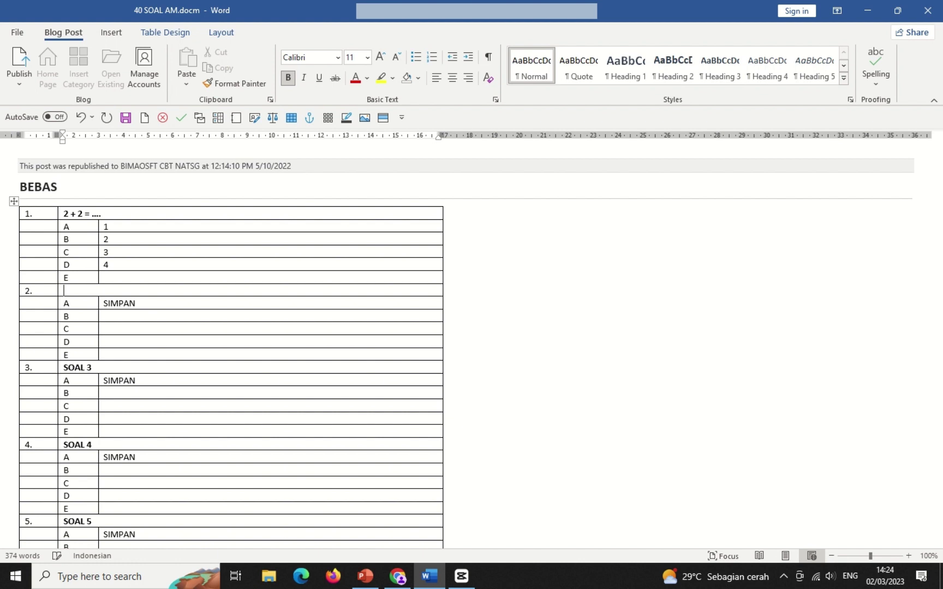
{"action": "type", "text": "protag"}
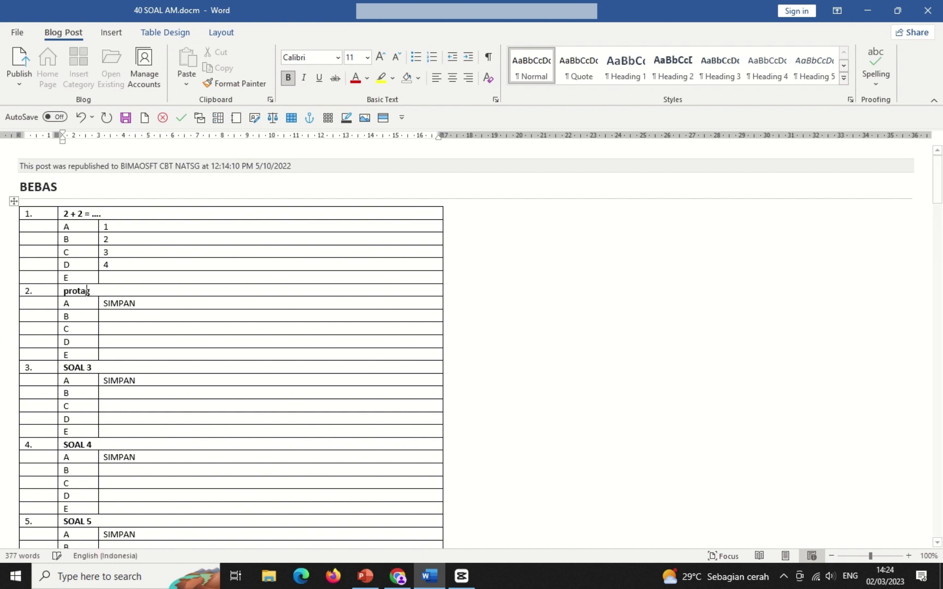
{"action": "type", "text": "onist"}
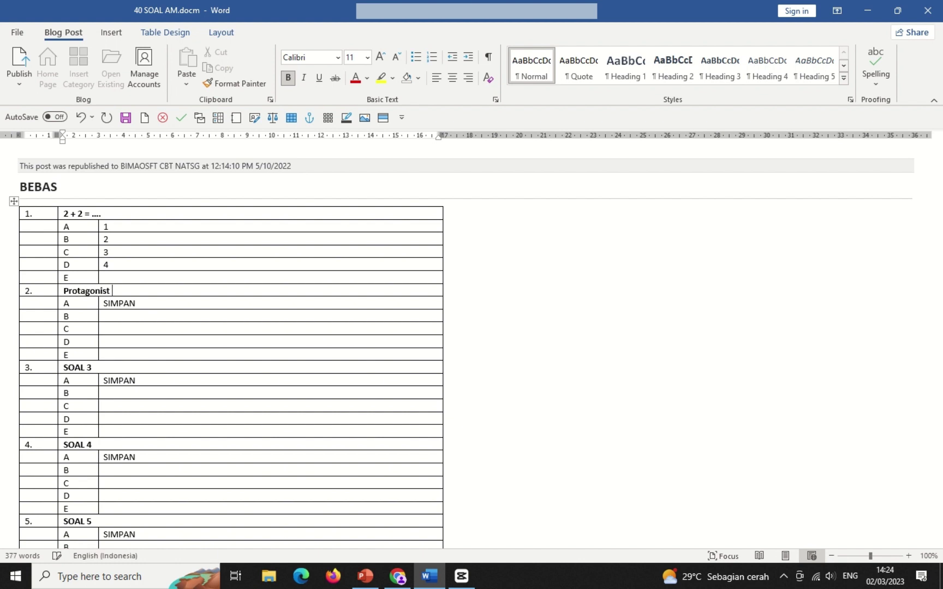
{"action": "key", "text": "BackSpace"}
{"action": "key", "text": "BackSpace"}
{"action": "type", "text": "adalah istilah "}
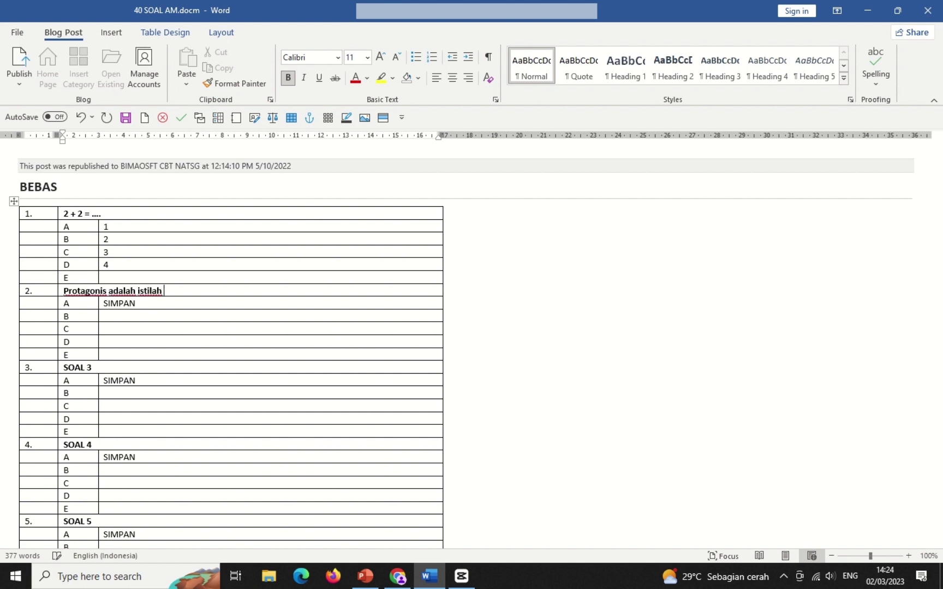
{"action": "type", "text": "untuk menyatakan tokoh"}
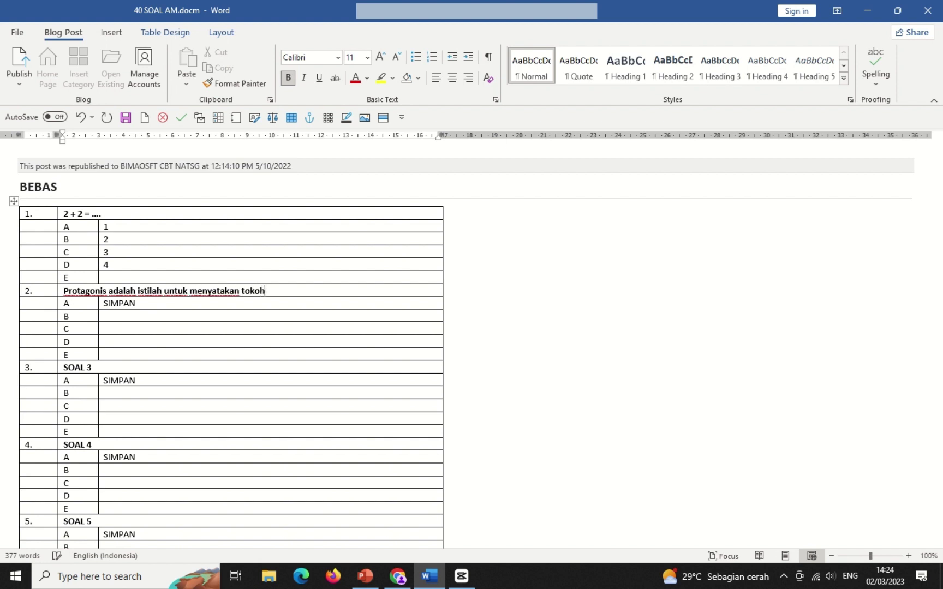
{"action": "type", "text": " ...."}
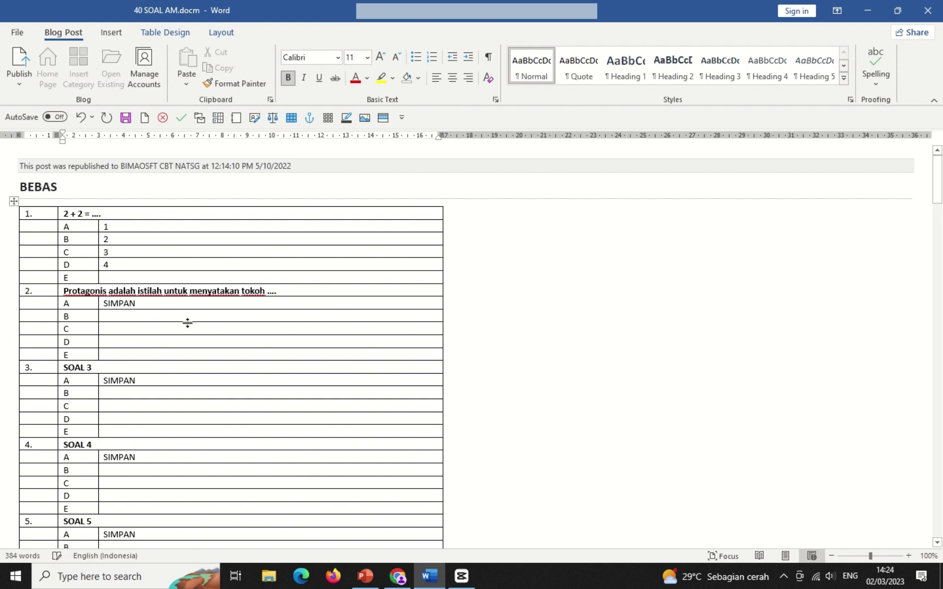
Step: Fill in question 2's answer options A to D with Jahat, Baik, Pengiring and Sampingan, replacing the SIMPAN placeholder
{"action": "left_click", "coordinate": [159, 306]}
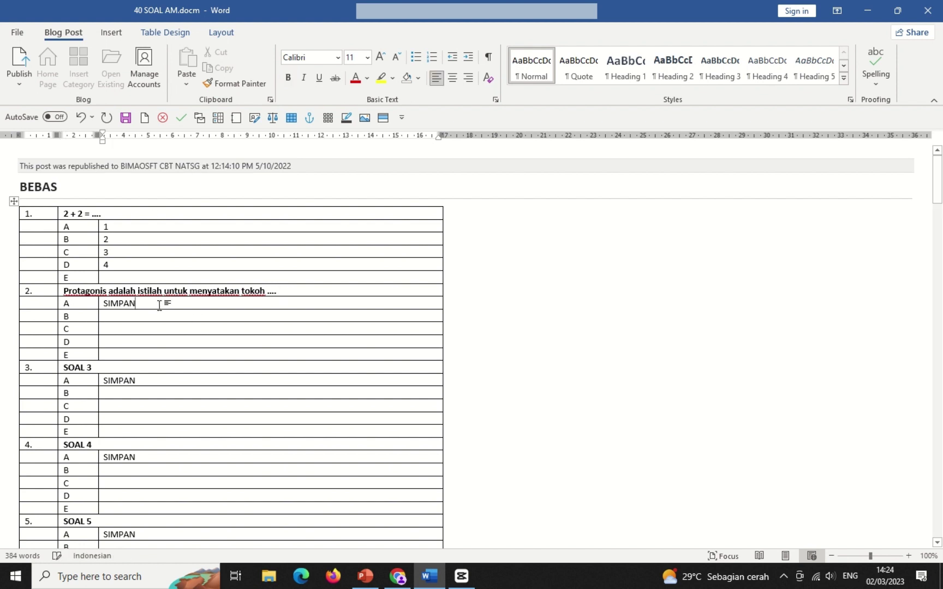
{"action": "key", "text": "ctrl+BackSpace"}
{"action": "type", "text": "Jahat"}
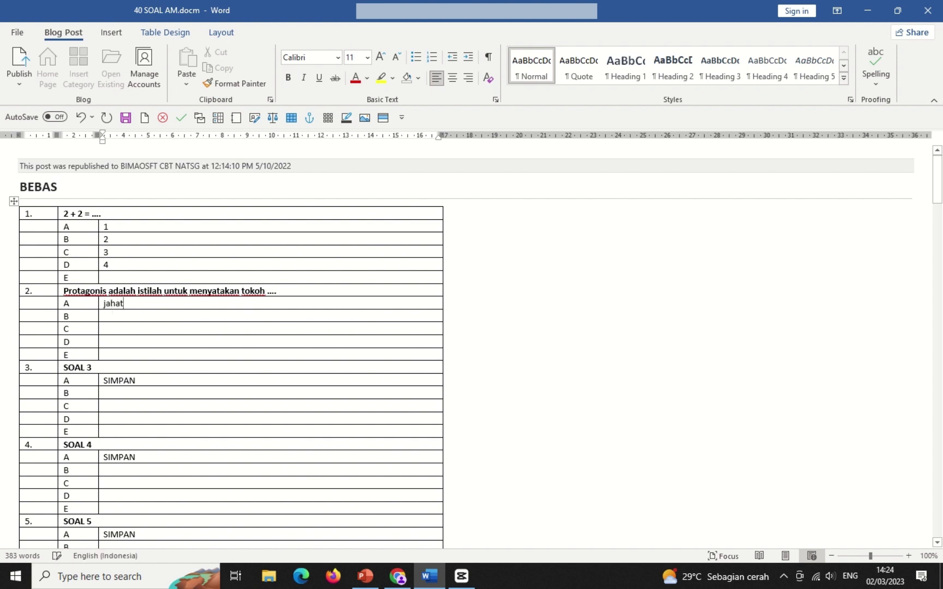
{"action": "key", "text": "Down"}
{"action": "type", "text": "baik"}
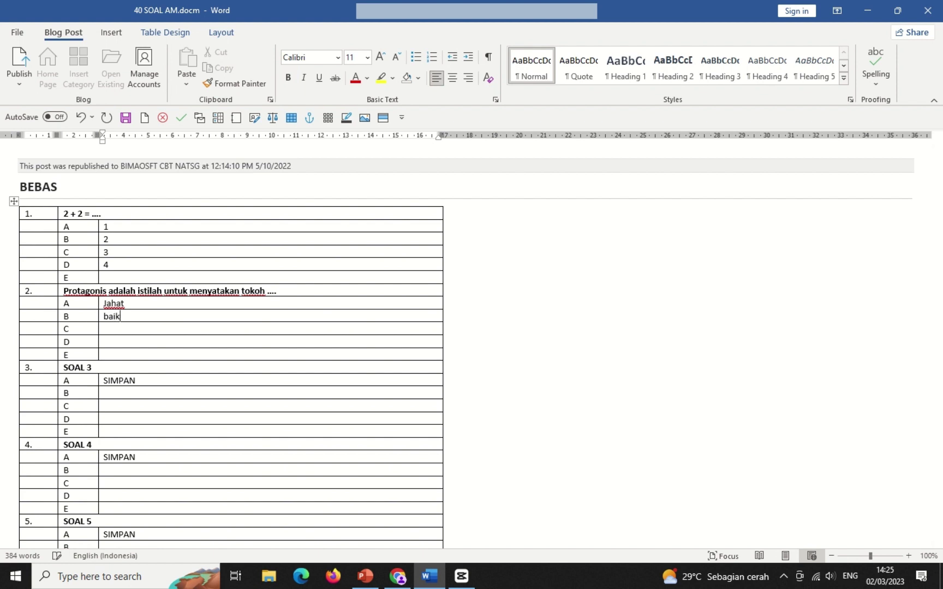
{"action": "key", "text": "Down"}
{"action": "type", "text": "pengiring"}
{"action": "key", "text": "Down"}
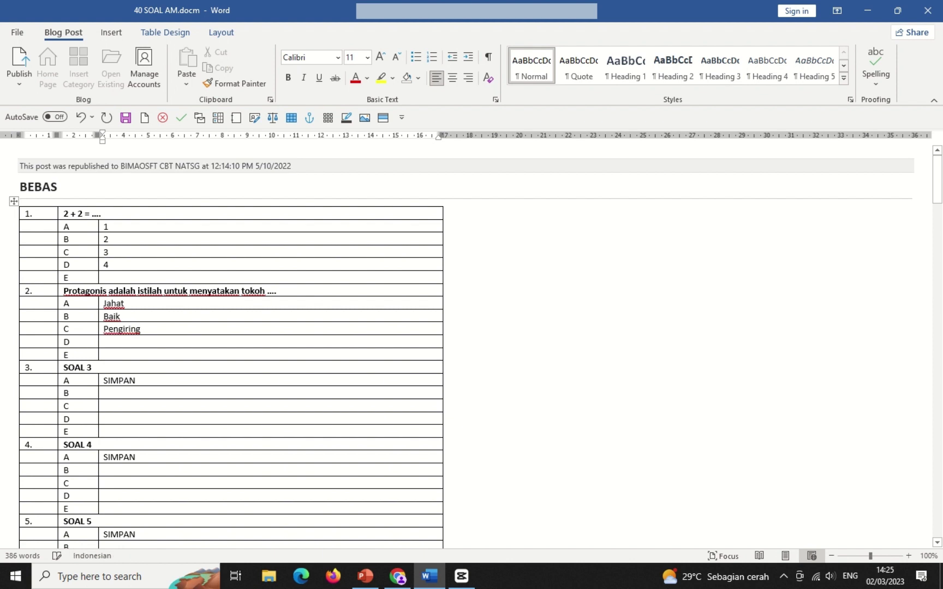
{"action": "type", "text": "sampingan"}
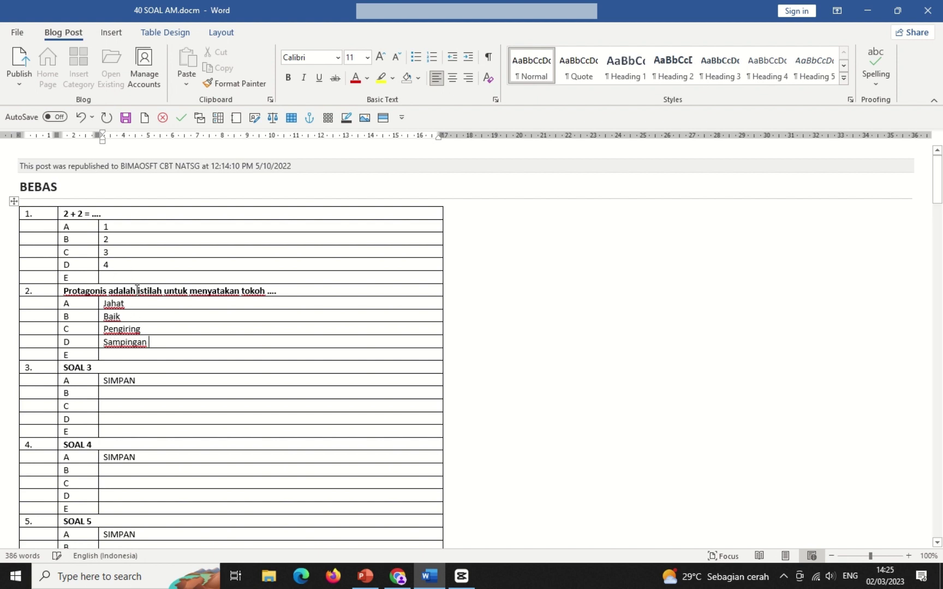
Step: Delete the SOAL 3 placeholder text from the question 3 row
{"action": "left_click", "coordinate": [103, 369]}
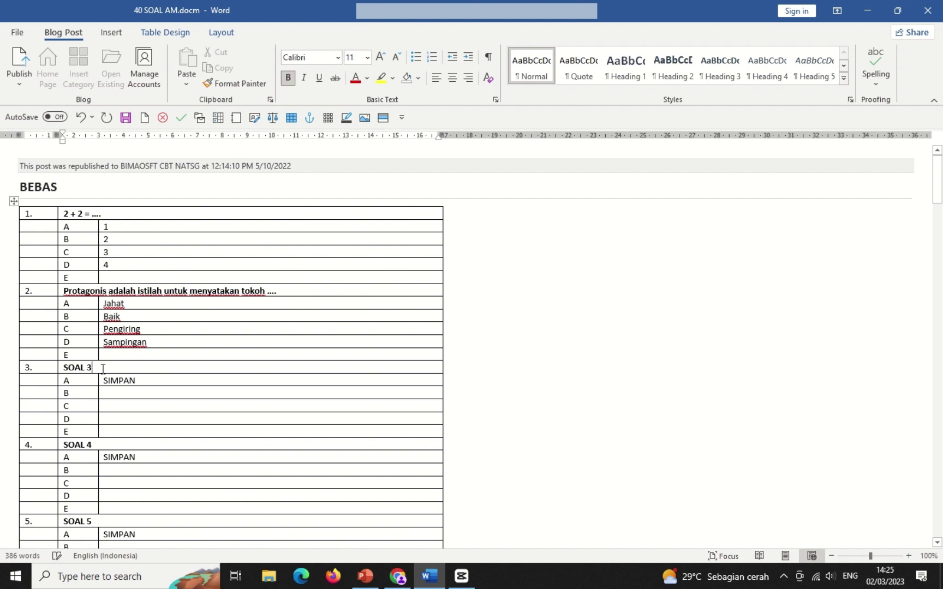
{"action": "key", "text": "BackSpace"}
{"action": "key", "text": "BackSpace"}
{"action": "key", "text": "BackSpace"}
{"action": "key", "text": "BackSpace"}
{"action": "key", "text": "BackSpace"}
{"action": "key", "text": "BackSpace"}
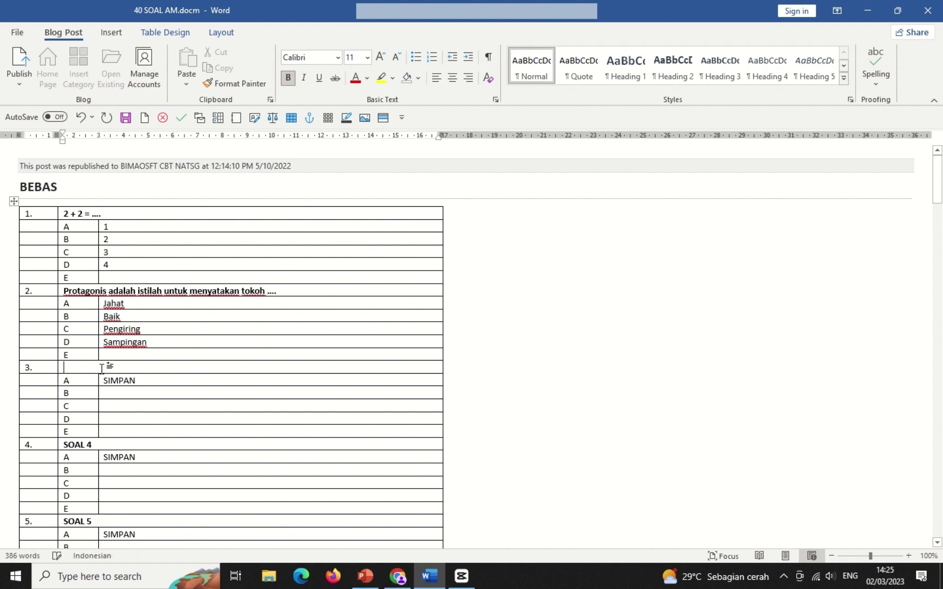
{"action": "type", "text": "Stom"}
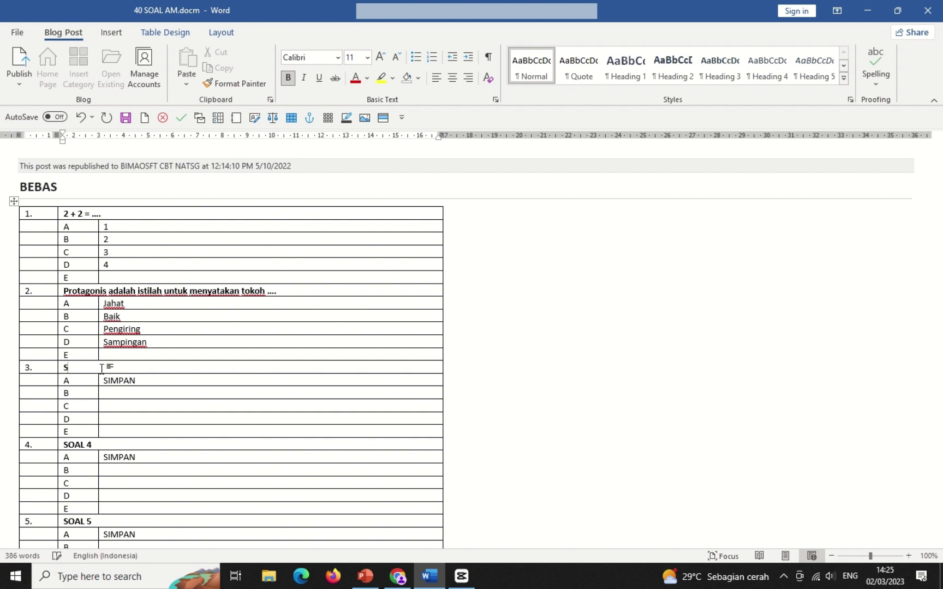
{"action": "key", "text": "BackSpace"}
{"action": "key", "text": "BackSpace"}
{"action": "key", "text": "BackSpace"}
{"action": "key", "text": "BackSpace"}
Step: Enter "Nama lain zat hijau daun adalah" as the text of question 3
{"action": "left_click", "coordinate": [101, 369]}
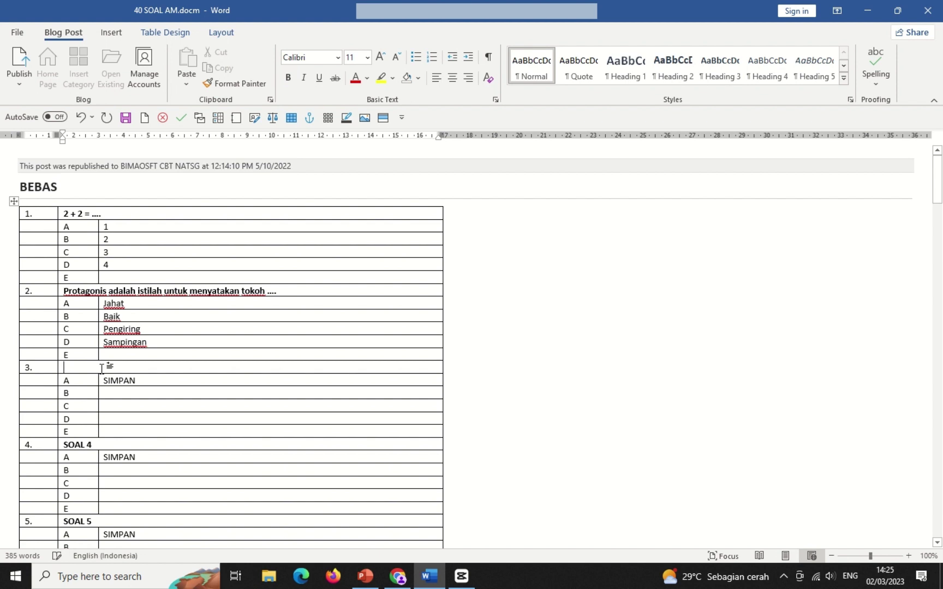
{"action": "type", "text": "Nama lain zat"}
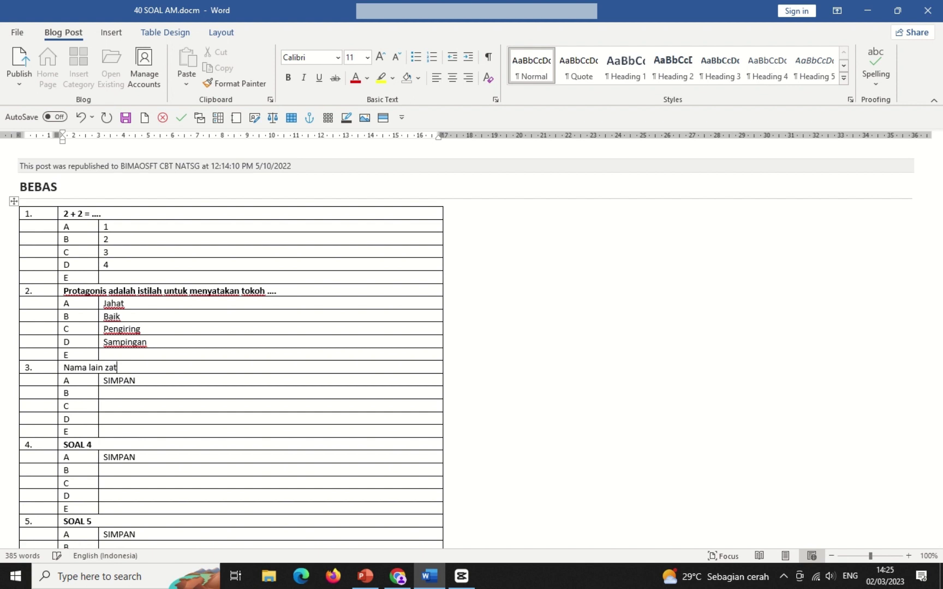
{"action": "type", "text": " hijau daun adalah"}
Step: Fill in question 3's answer options A to D with Kromosom, Klorida, Klorofil and klorin, replacing the SIMPAN placeholder
{"action": "key", "text": "Down"}
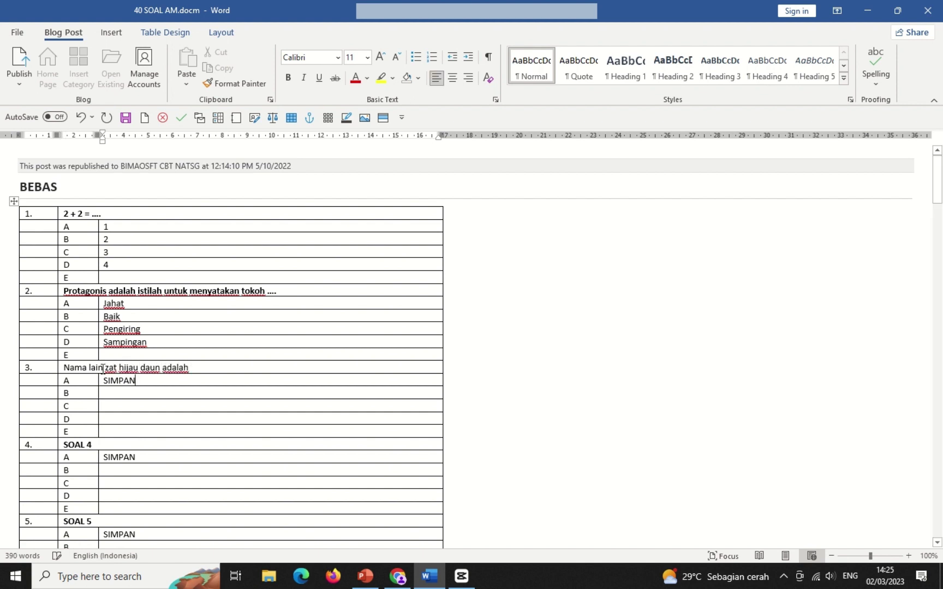
{"action": "key", "text": "ctrl+BackSpace"}
{"action": "type", "text": "kromosom"}
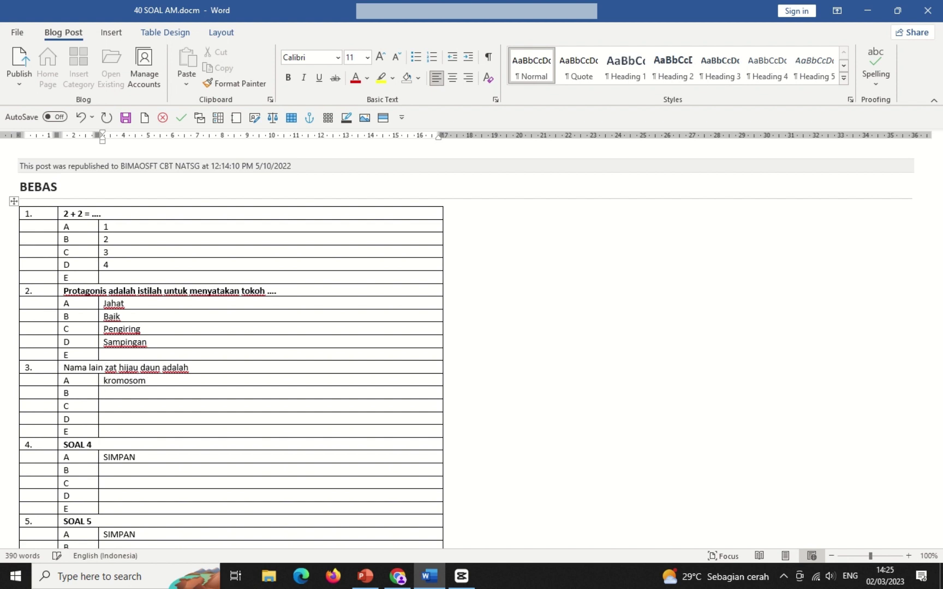
{"action": "key", "text": "Down"}
{"action": "type", "text": "klorida"}
{"action": "key", "text": "Down"}
{"action": "type", "text": "klorof"}
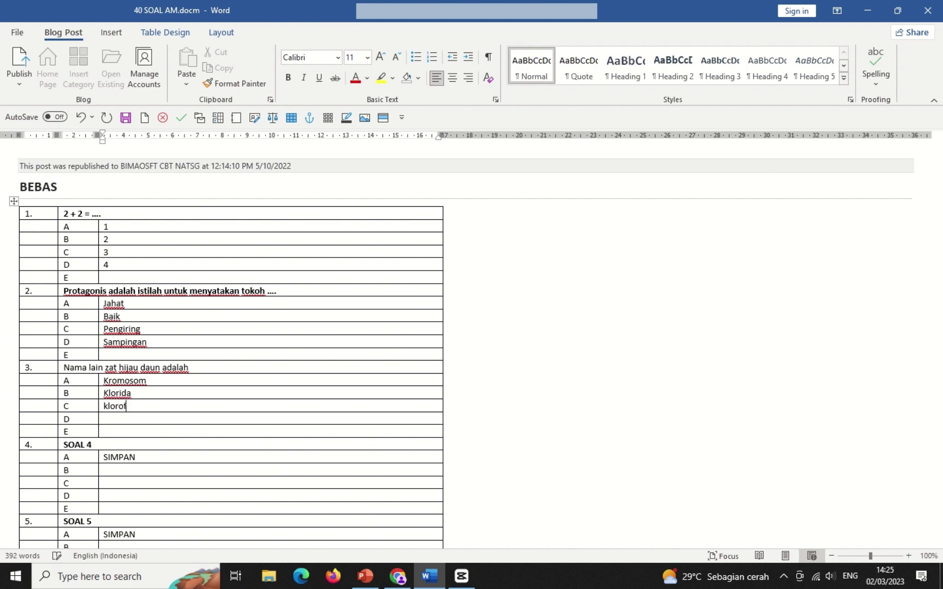
{"action": "type", "text": "il"}
{"action": "key", "text": "Down"}
{"action": "type", "text": "n"}
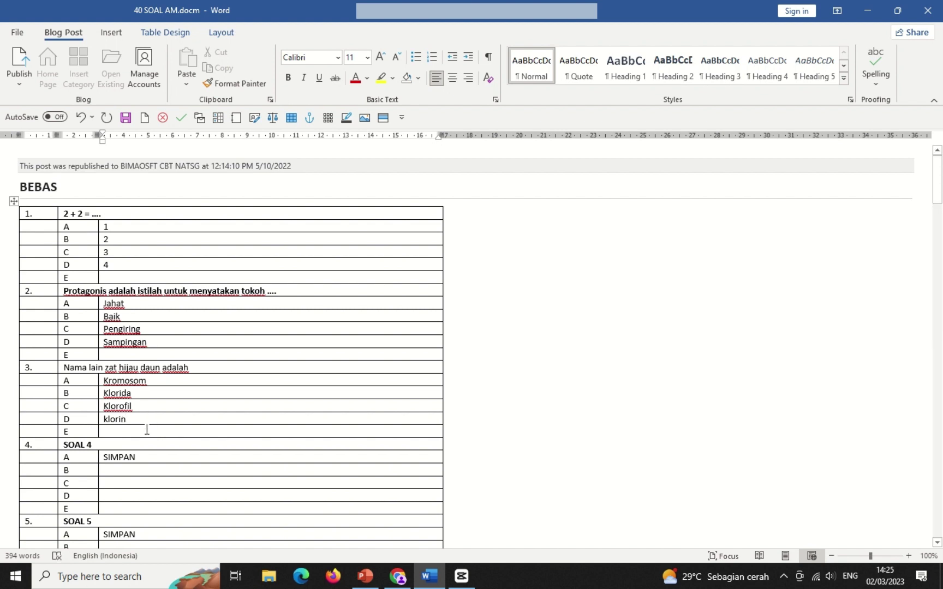
Step: Delete the SOAL 4 placeholder text from the question 4 row
{"action": "left_click", "coordinate": [136, 445]}
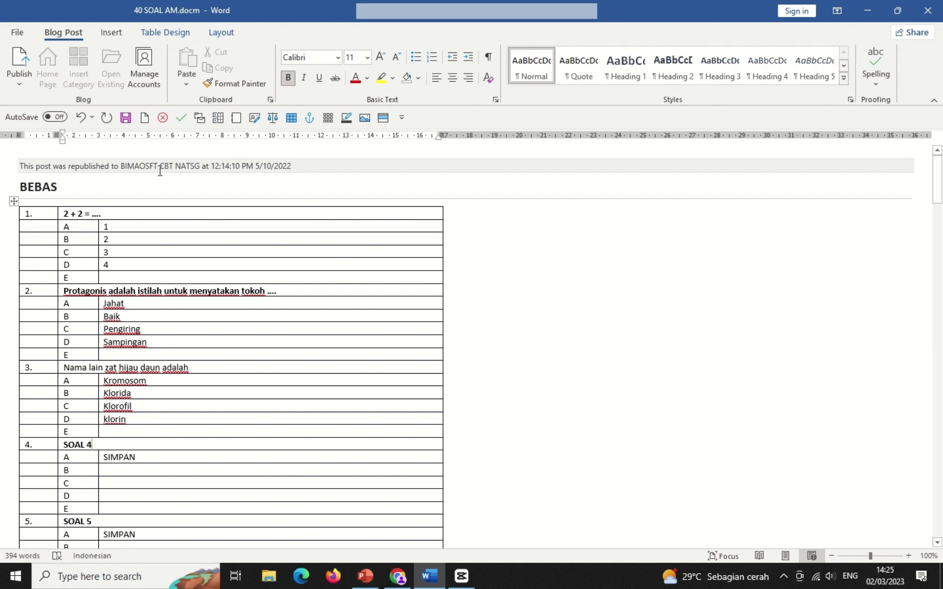
{"action": "left_click_drag", "start_coordinate": [163, 212], "coordinate": [185, 430]}
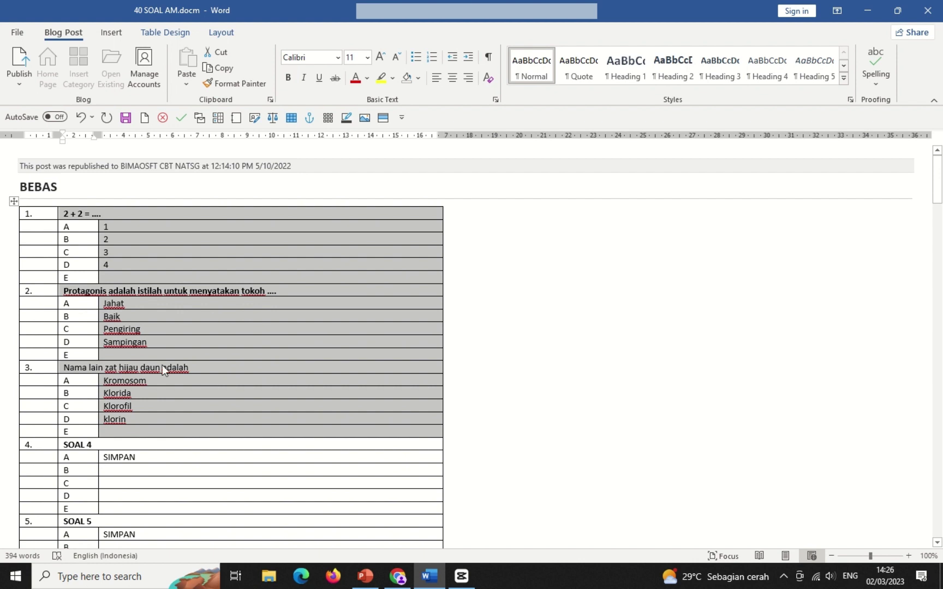
{"action": "left_click", "coordinate": [110, 447]}
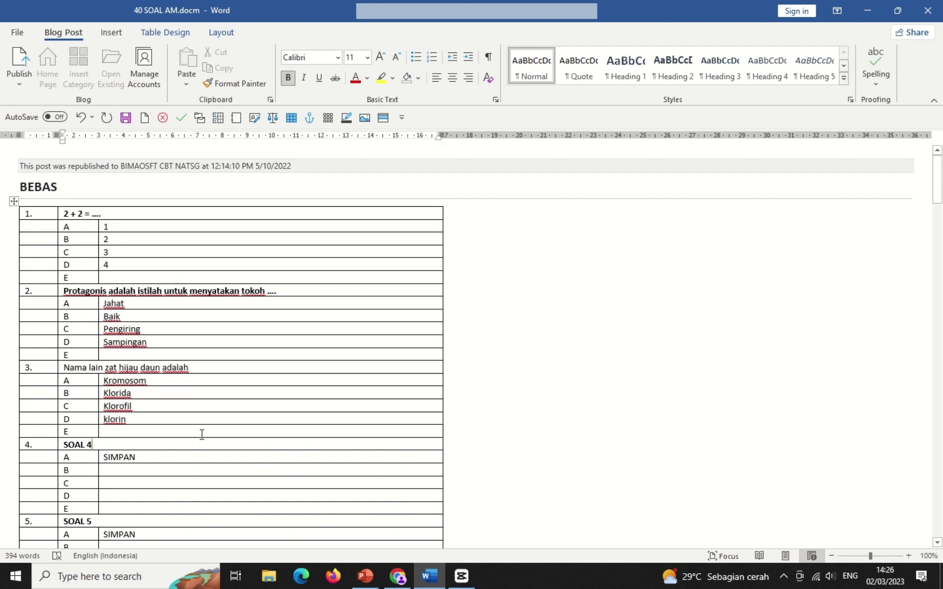
{"action": "scroll", "coordinate": [201, 434], "scroll_direction": "down", "scroll_amount": 2}
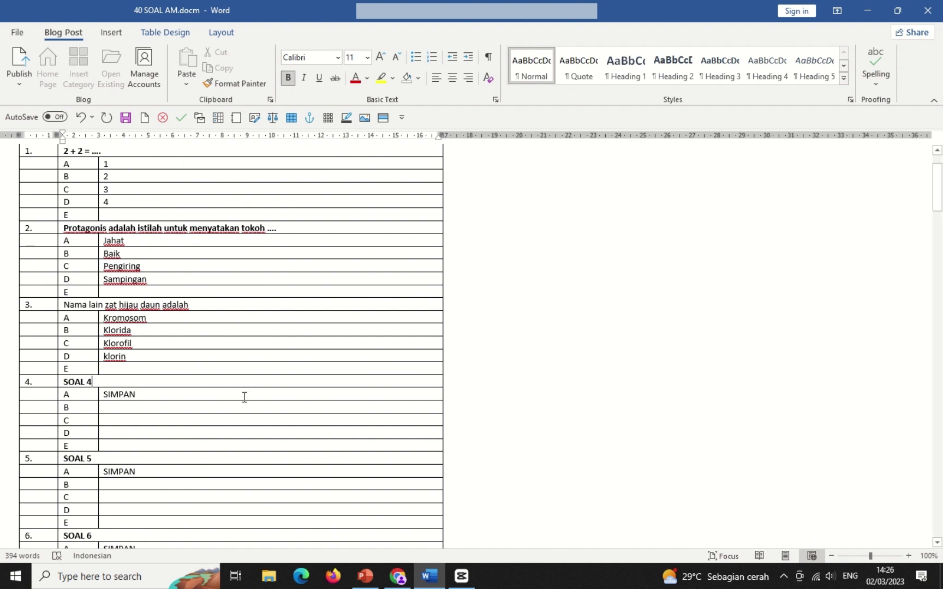
{"action": "key", "text": "BackSpace"}
{"action": "key", "text": "BackSpace"}
{"action": "key", "text": "BackSpace"}
{"action": "key", "text": "BackSpace"}
{"action": "key", "text": "BackSpace"}
{"action": "key", "text": "BackSpace"}
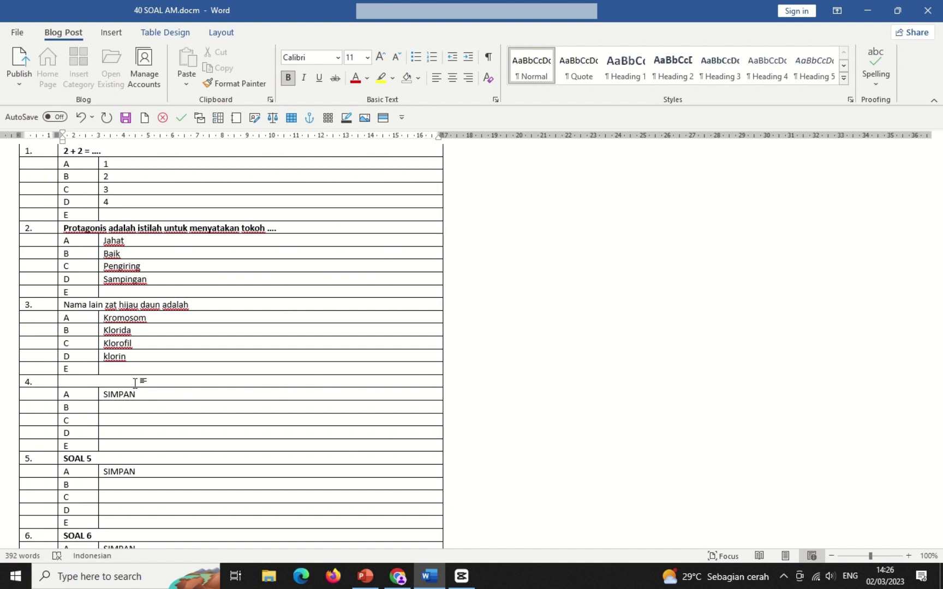
Step: Enter "Centanglah dengan benar pada bagian B atau S sesuai dengan pernyataan yang ada!" as question 4's text, followed by an empty line
{"action": "type", "text": "ce"}
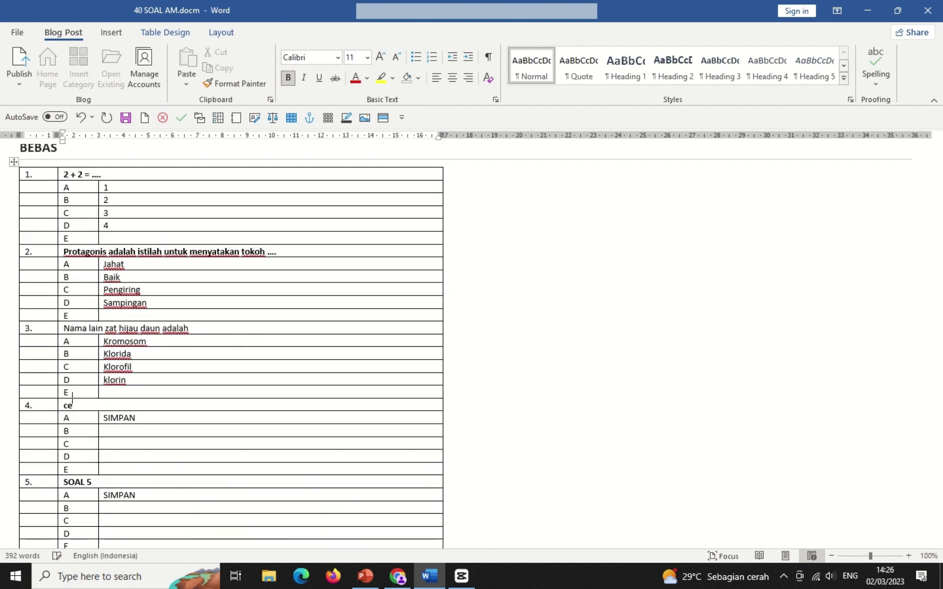
{"action": "type", "text": "ntanglah dengan benar "}
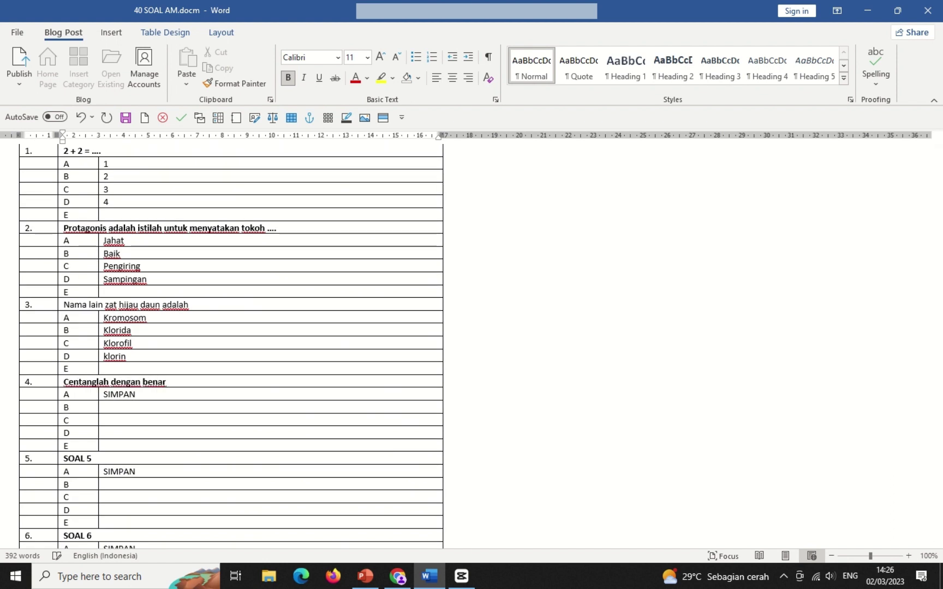
{"action": "type", "text": "pada ba"}
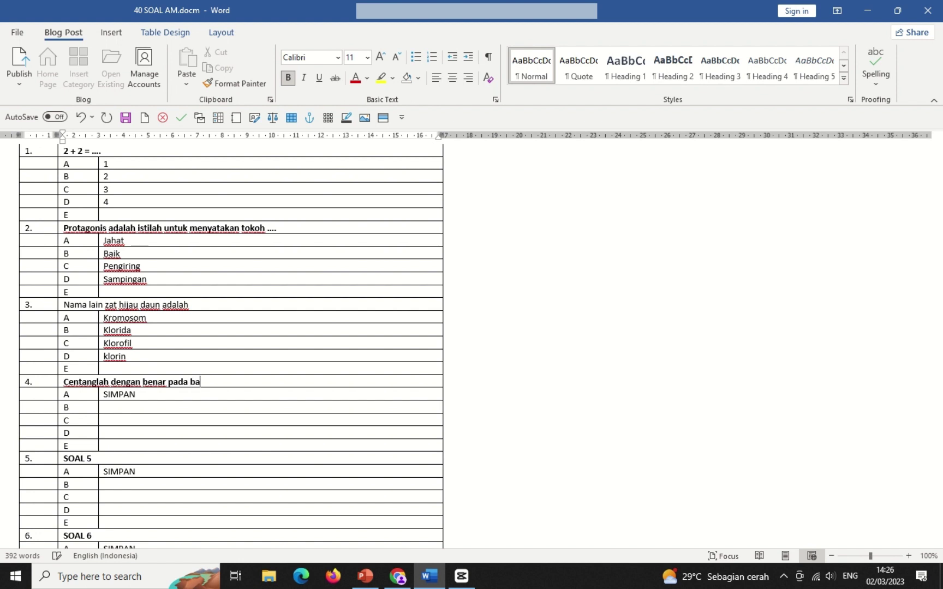
{"action": "type", "text": "gian B atau S sesuai d"}
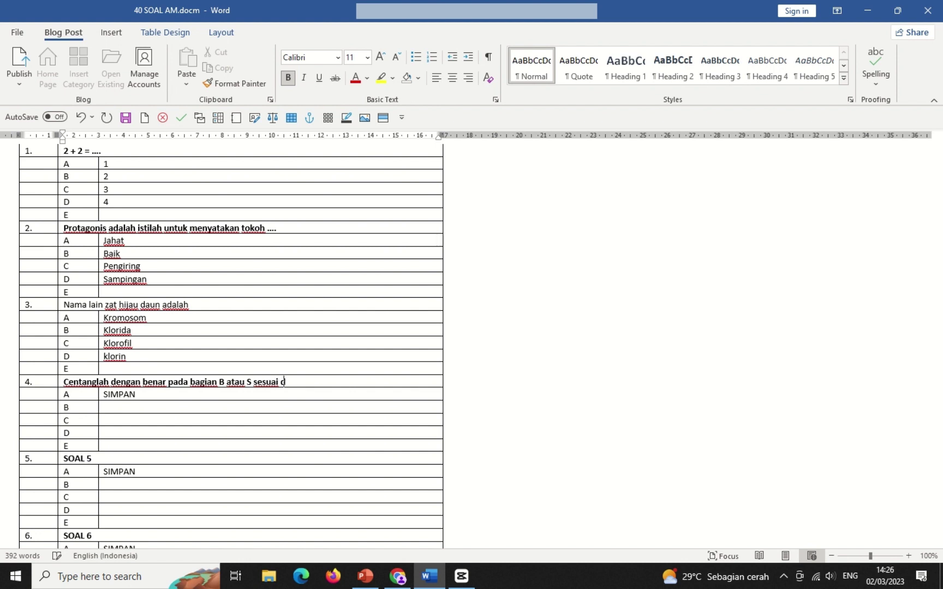
{"action": "type", "text": "engan pernyataan yang ada"}
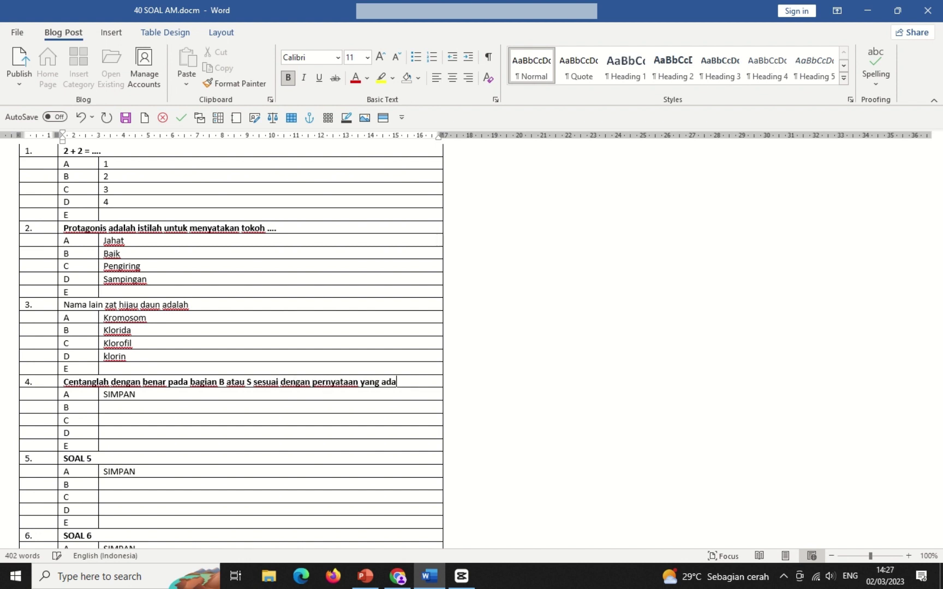
{"action": "type", "text": "!"}
{"action": "key", "text": "Return"}
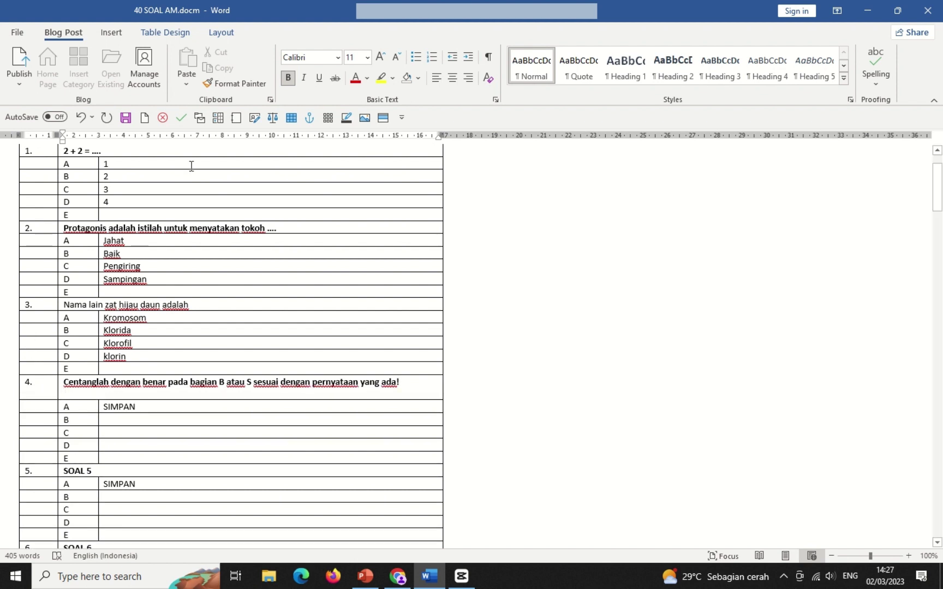
Step: Set the Trust Center macro settings to enable all macros
{"action": "left_click", "coordinate": [163, 118]}
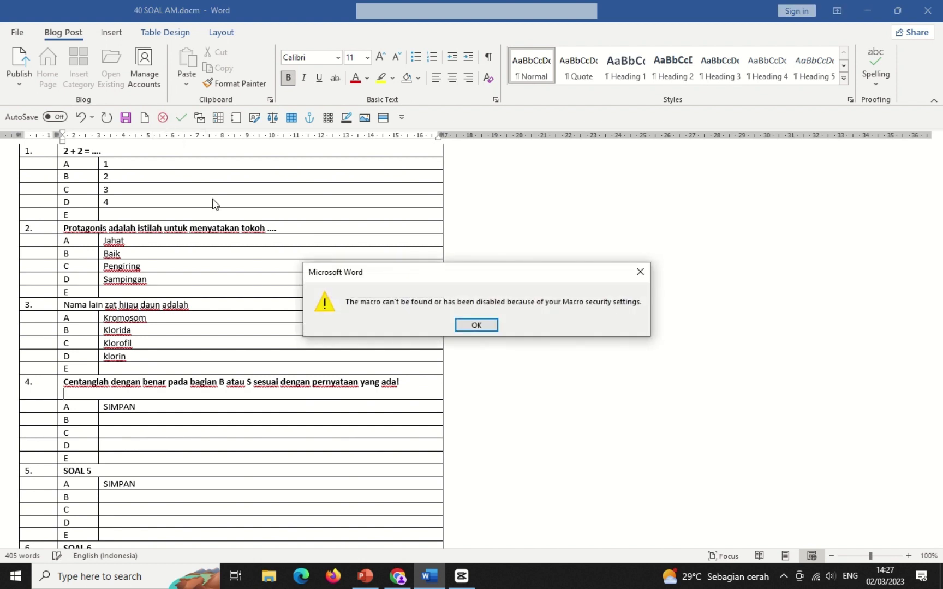
{"action": "left_click", "coordinate": [487, 326]}
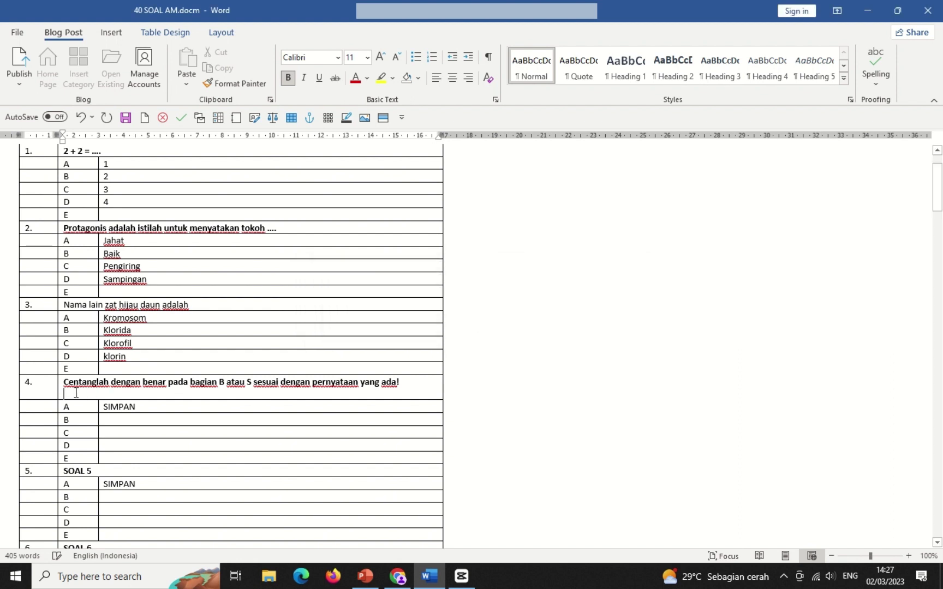
{"action": "left_click", "coordinate": [18, 34]}
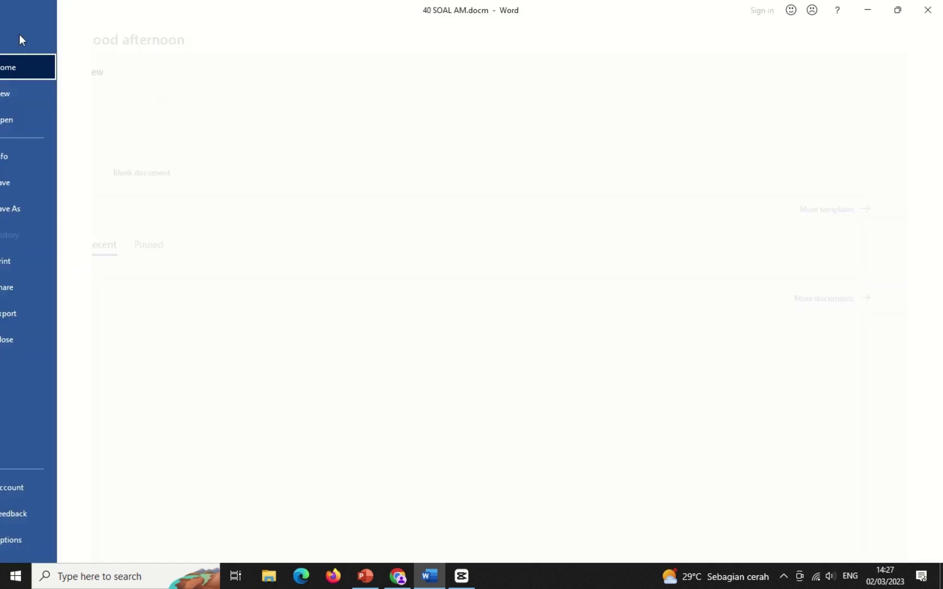
{"action": "left_click", "coordinate": [42, 543]}
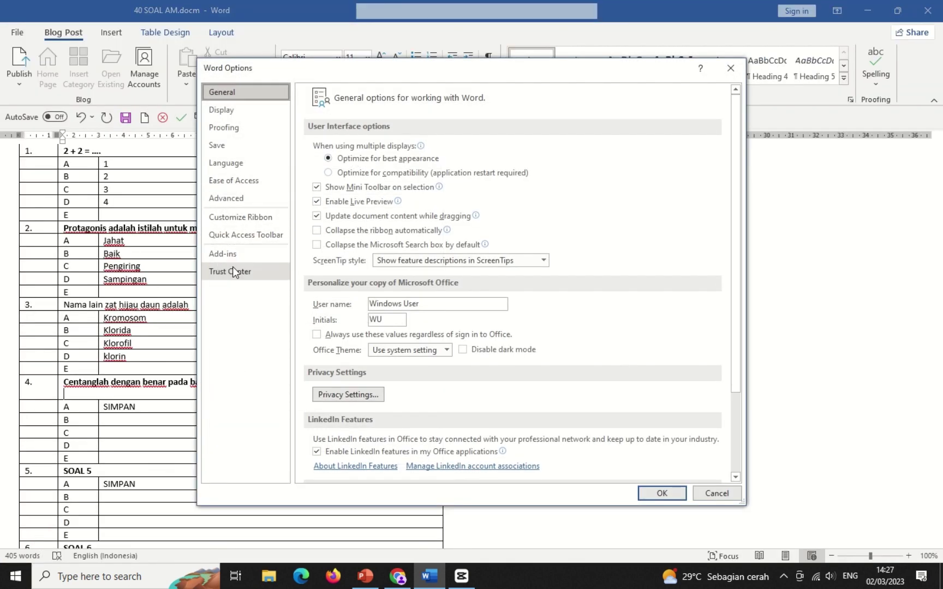
{"action": "left_click", "coordinate": [229, 272]}
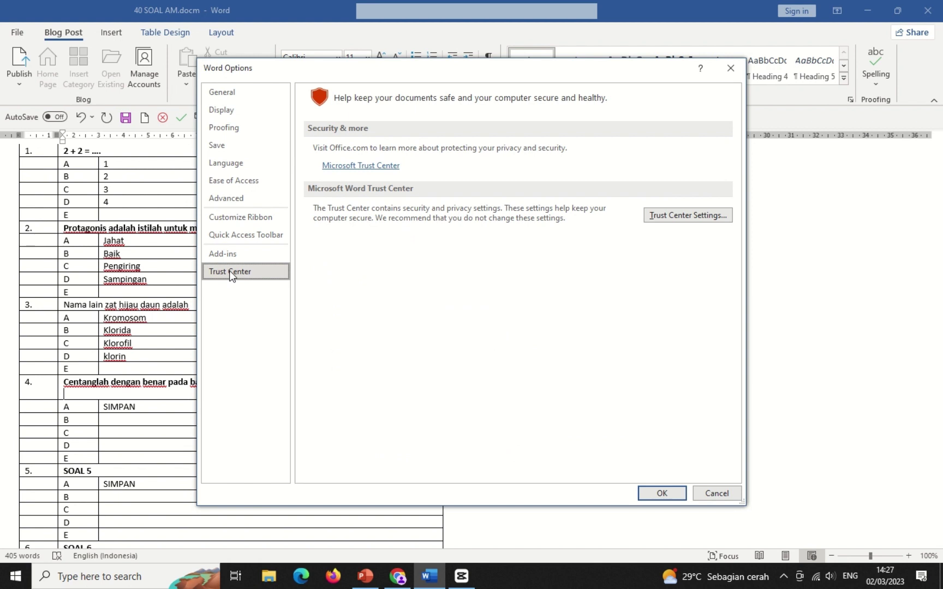
{"action": "left_click", "coordinate": [674, 218]}
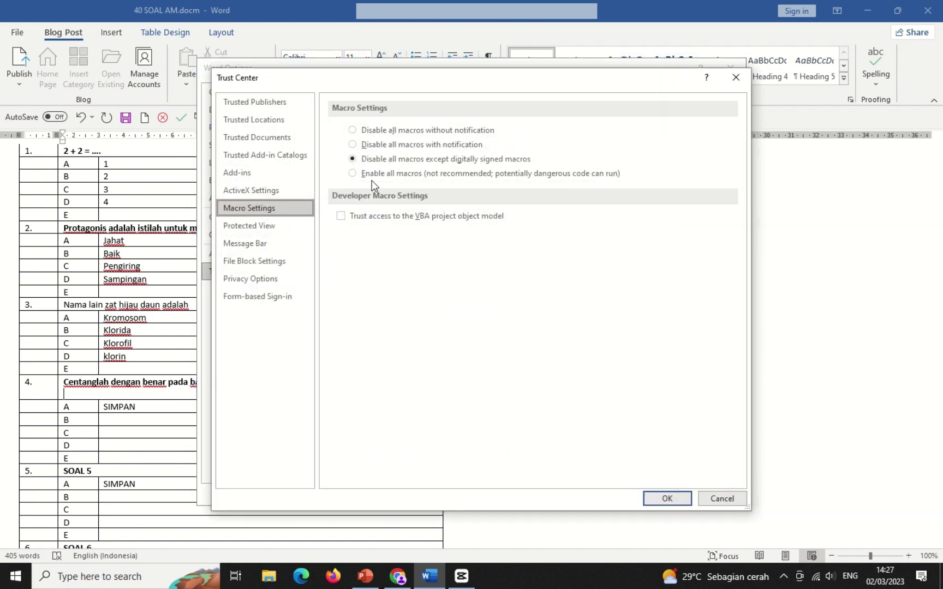
{"action": "left_click", "coordinate": [353, 174]}
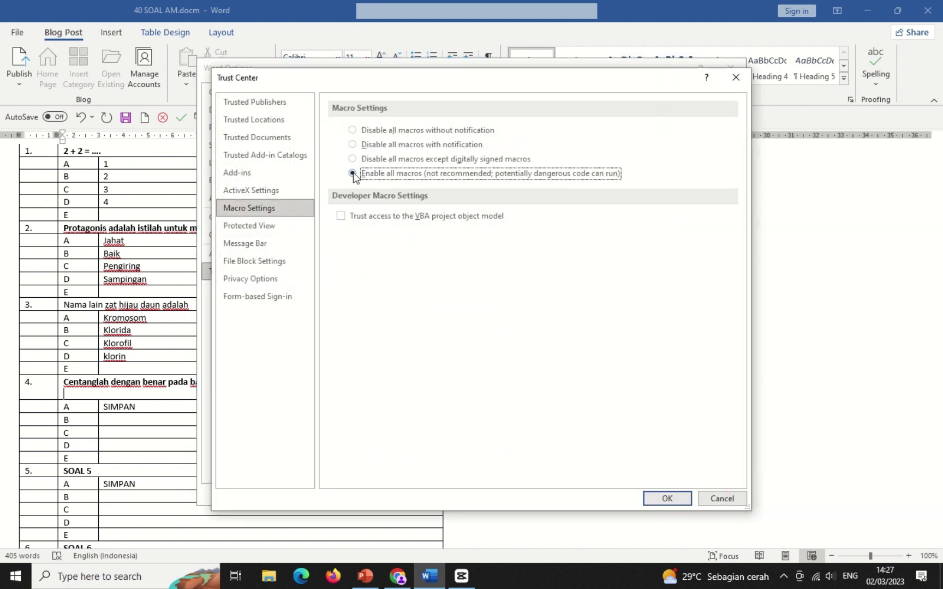
{"action": "left_click", "coordinate": [667, 499]}
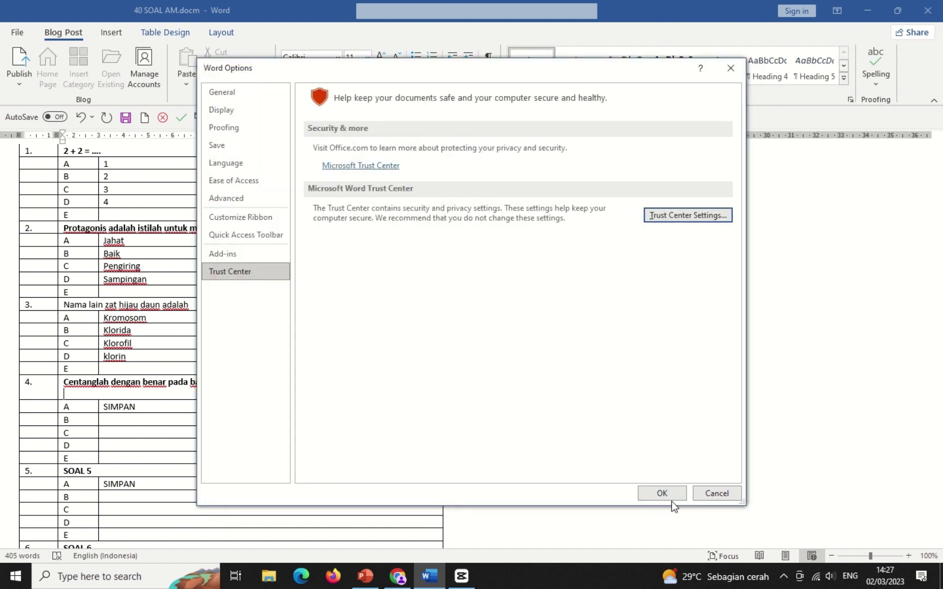
{"action": "left_click", "coordinate": [665, 492]}
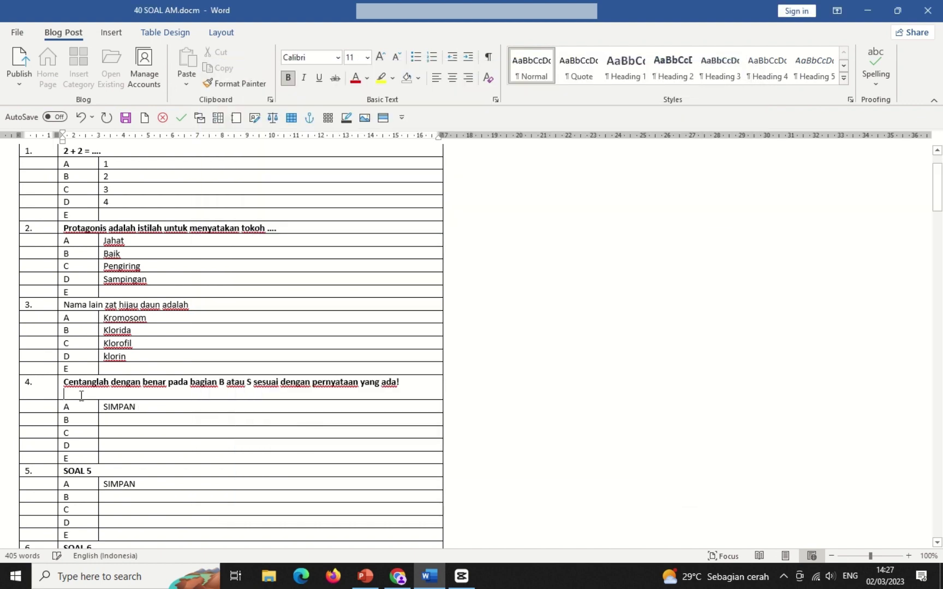
Step: Try to run the red-cross macro on the empty line beneath question 4's text
{"action": "left_click", "coordinate": [164, 121]}
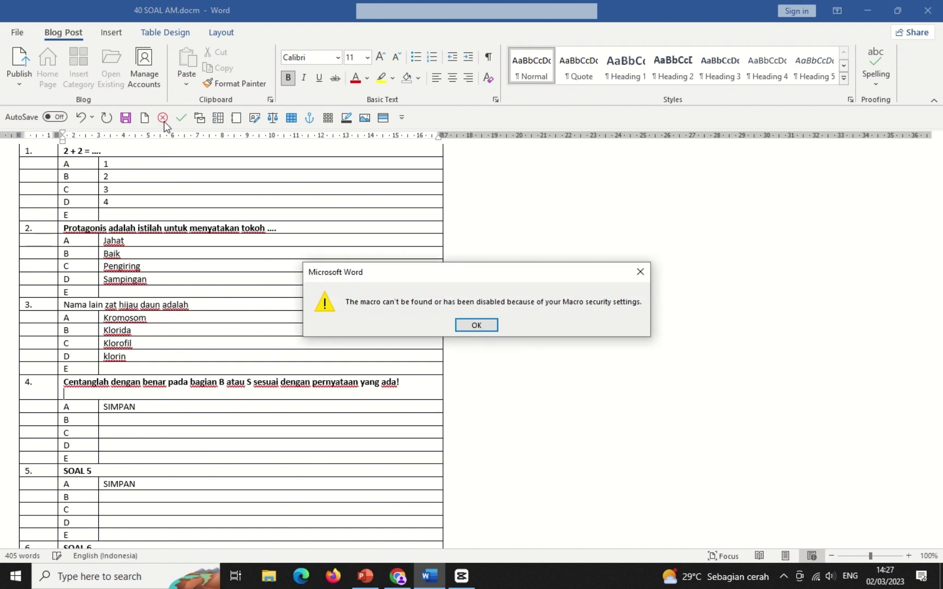
{"action": "left_click", "coordinate": [483, 333]}
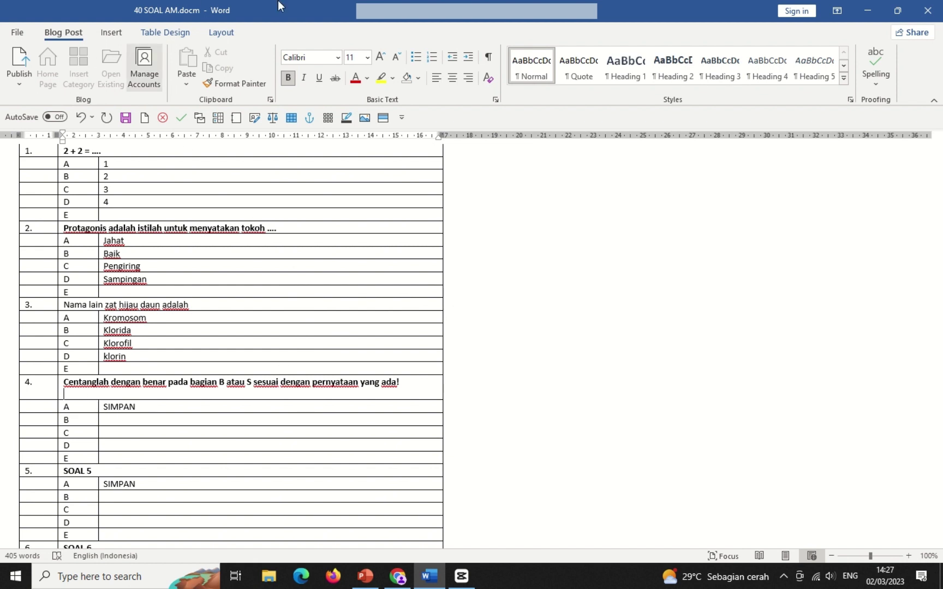
{"action": "left_click", "coordinate": [84, 395]}
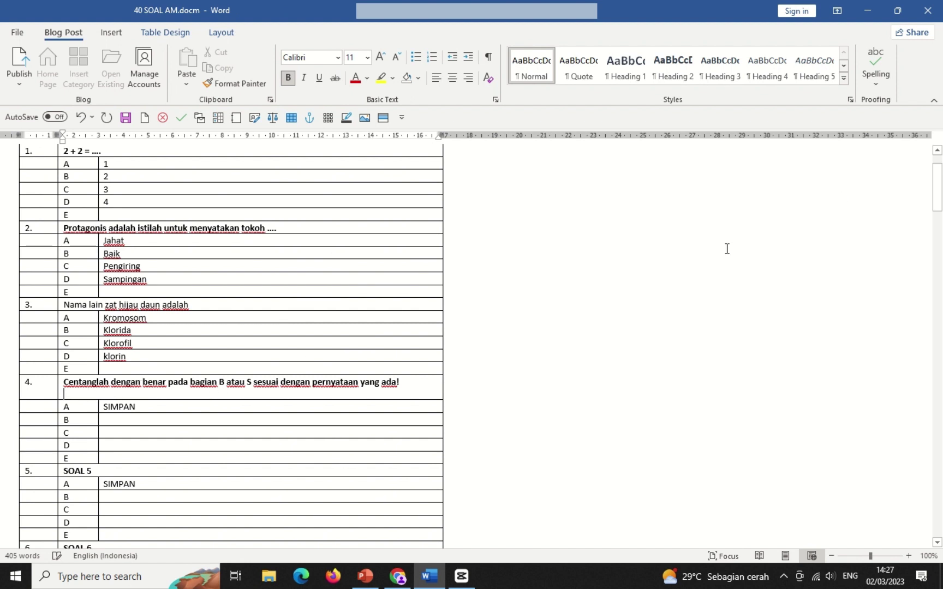
Step: Save and close 40 SOAL AM.docm, and open the Downloads folder in File Explorer
{"action": "left_click", "coordinate": [928, 11]}
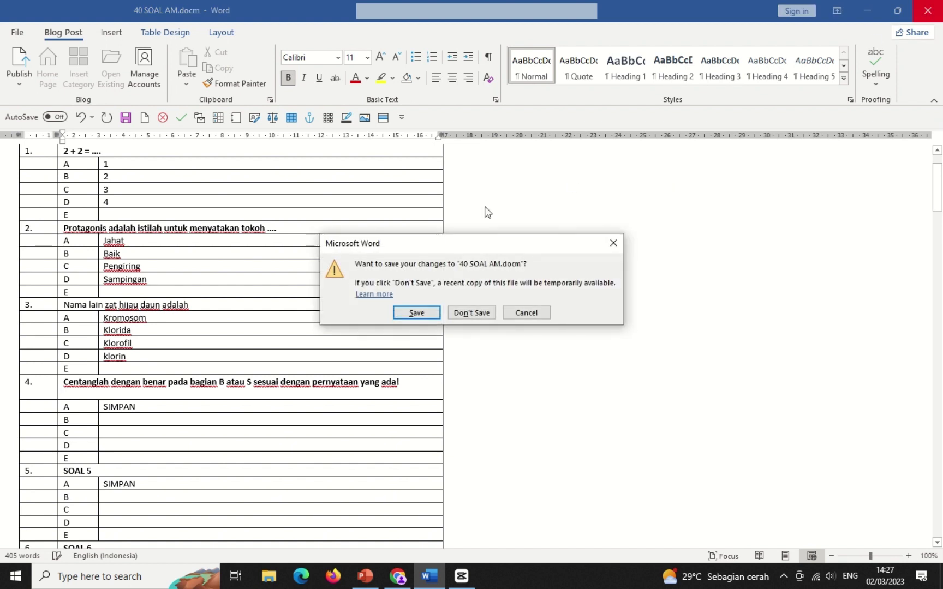
{"action": "left_click", "coordinate": [413, 313]}
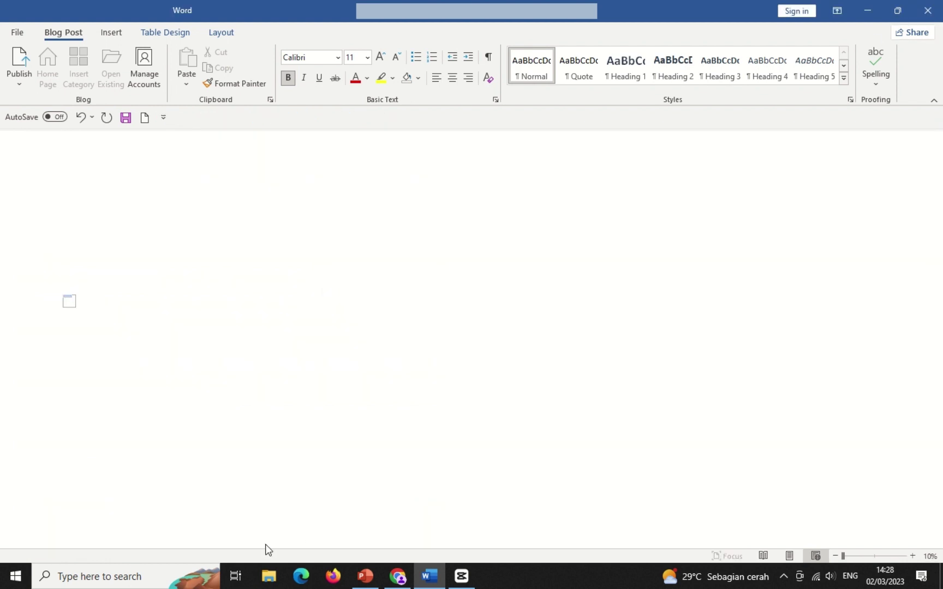
{"action": "key", "text": "super+e"}
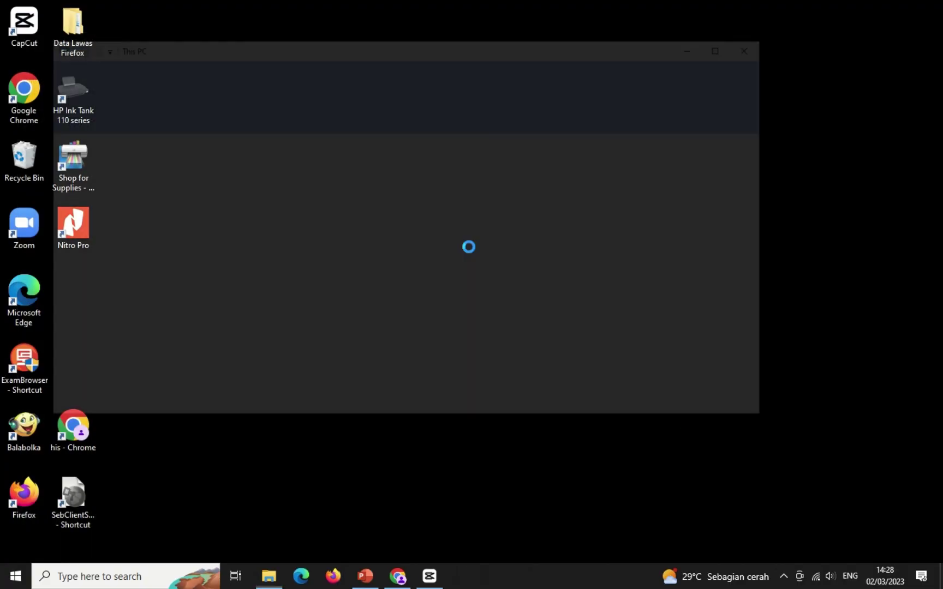
{"action": "left_click", "coordinate": [729, 43]}
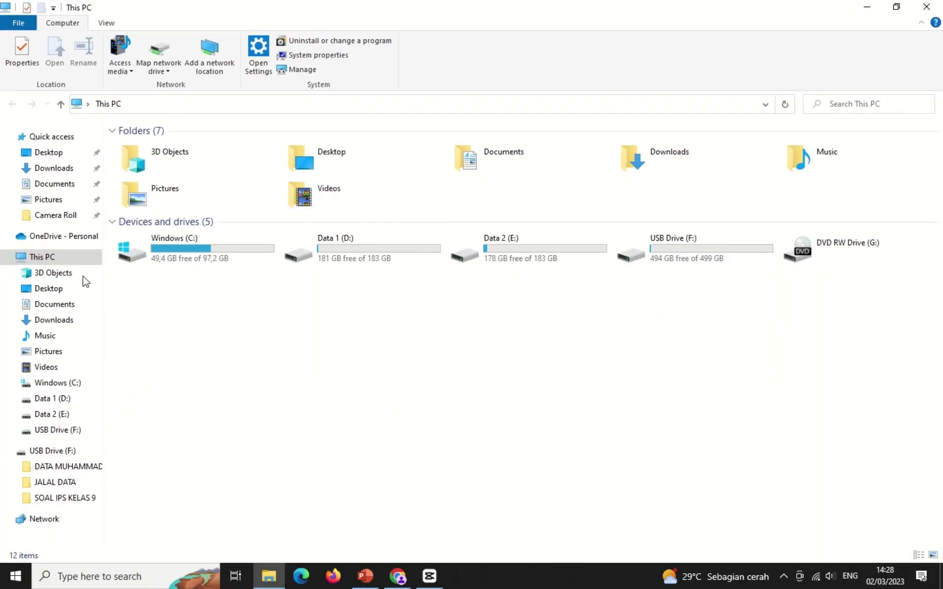
{"action": "left_click", "coordinate": [51, 327]}
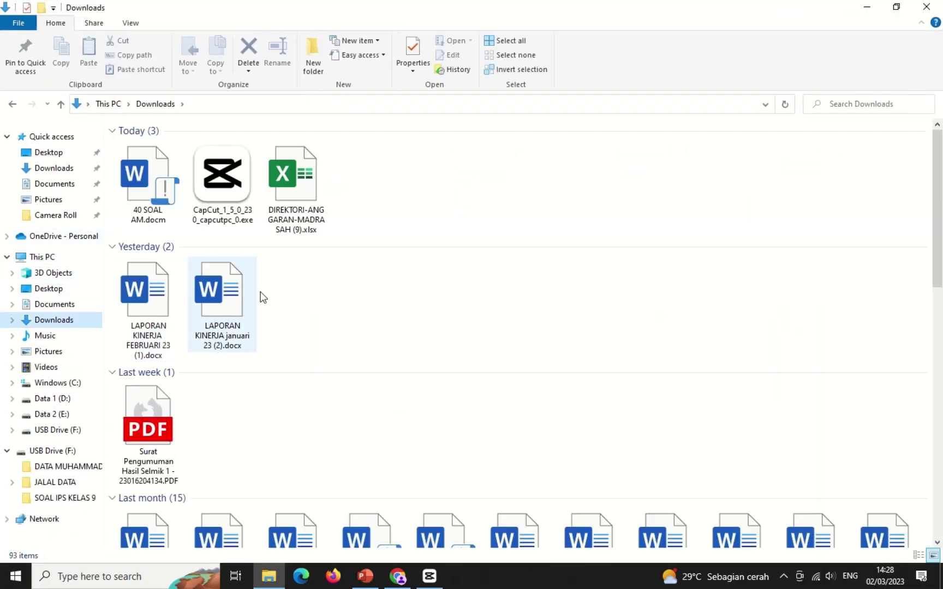
Step: Unblock 40 SOAL AM.docm in its file properties and reopen the document in Word
{"action": "double_click", "coordinate": [139, 177]}
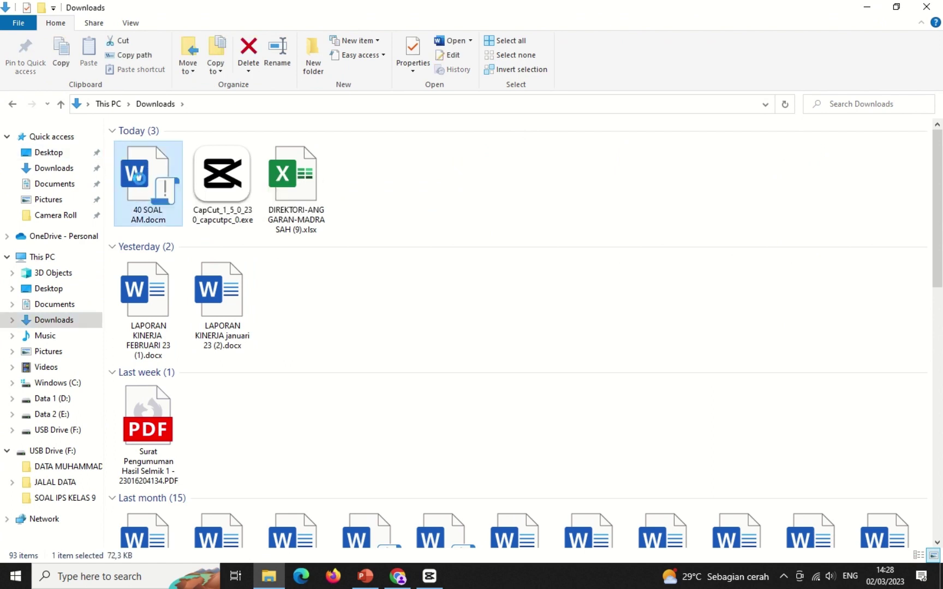
{"action": "right_click", "coordinate": [139, 179]}
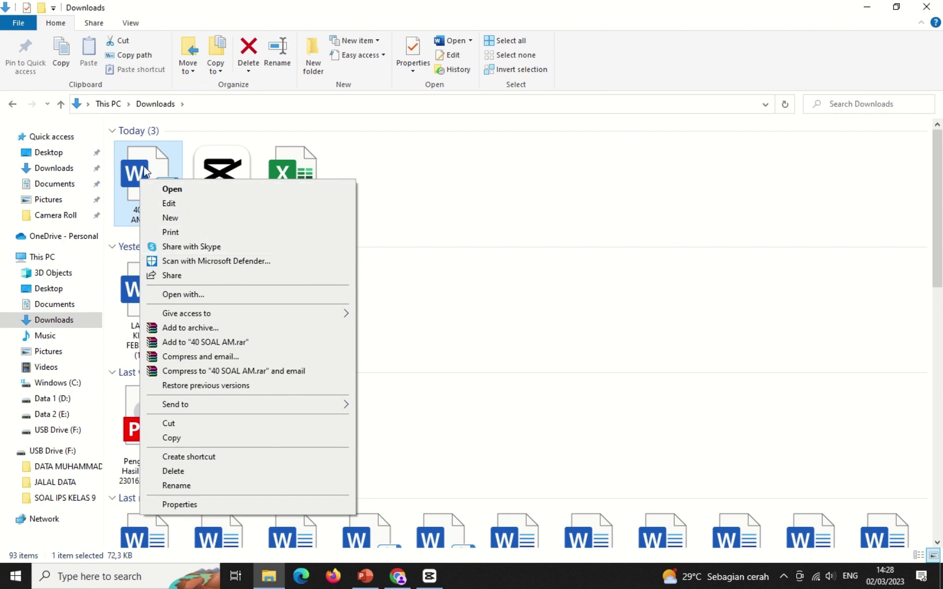
{"action": "left_click", "coordinate": [180, 504]}
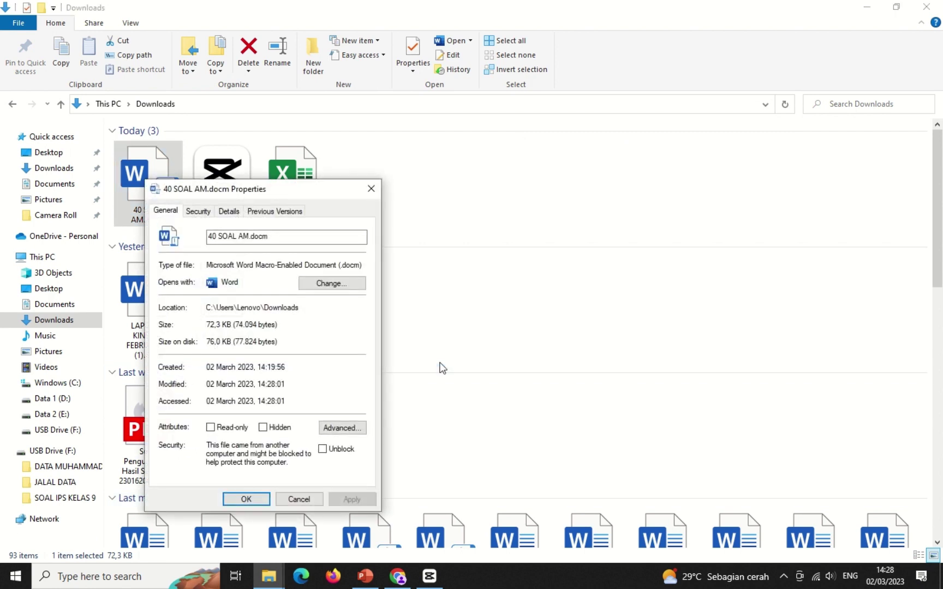
{"action": "left_click", "coordinate": [322, 449]}
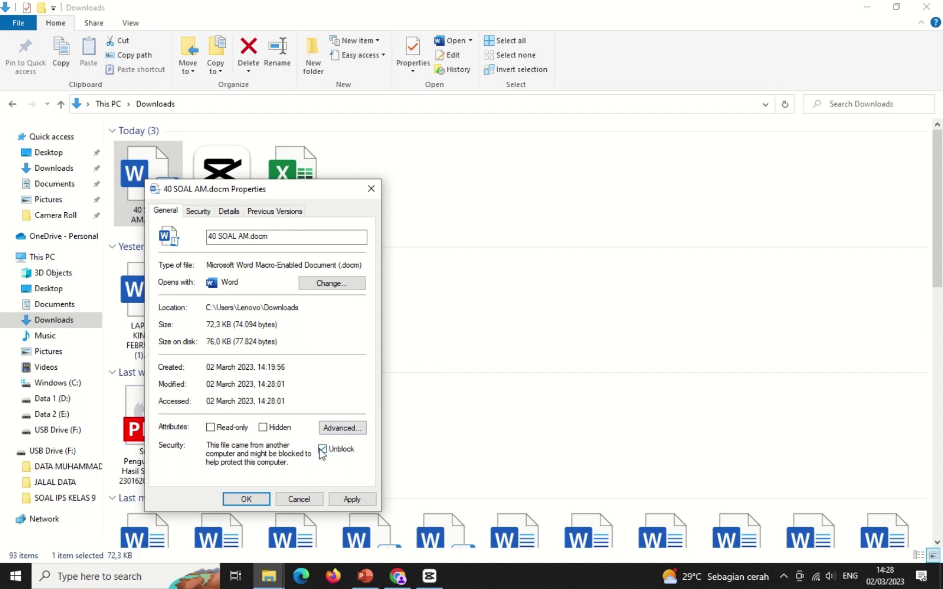
{"action": "left_click", "coordinate": [352, 500]}
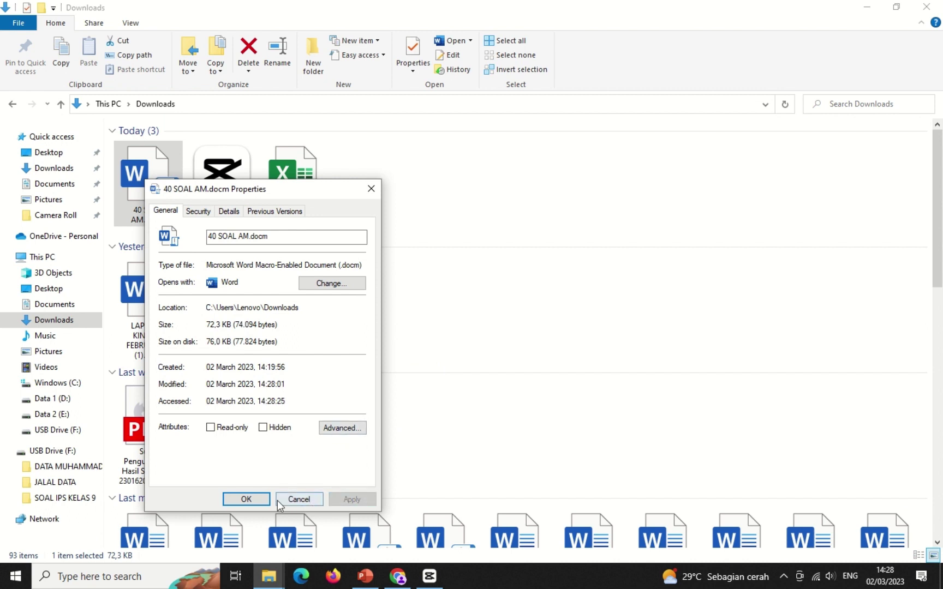
{"action": "left_click", "coordinate": [246, 499]}
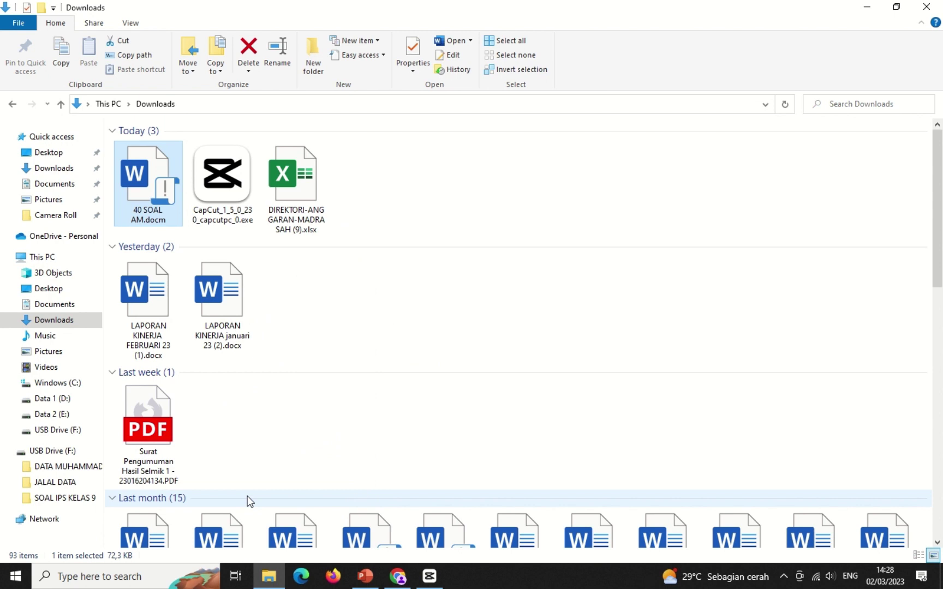
{"action": "double_click", "coordinate": [154, 176]}
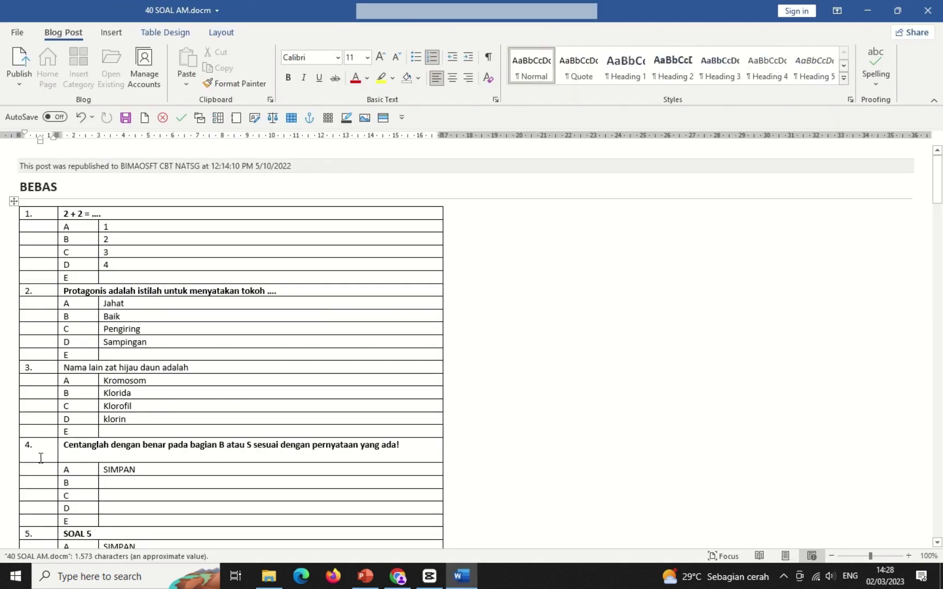
Step: Run the red-cross macro on the empty line beneath question 4's text, with question number 4 and 2 statements
{"action": "left_click", "coordinate": [71, 458]}
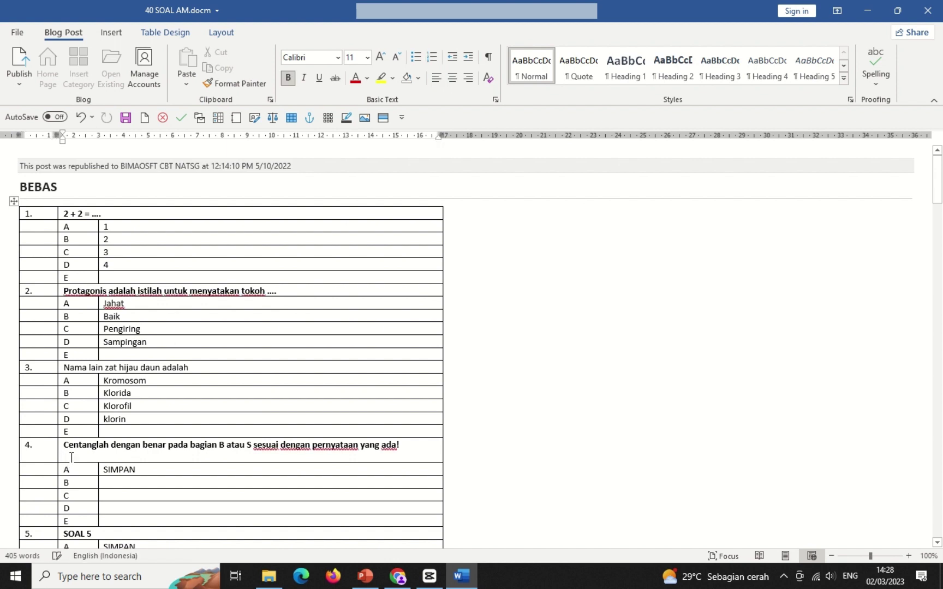
{"action": "left_click_drag", "start_coordinate": [224, 446], "coordinate": [252, 447]}
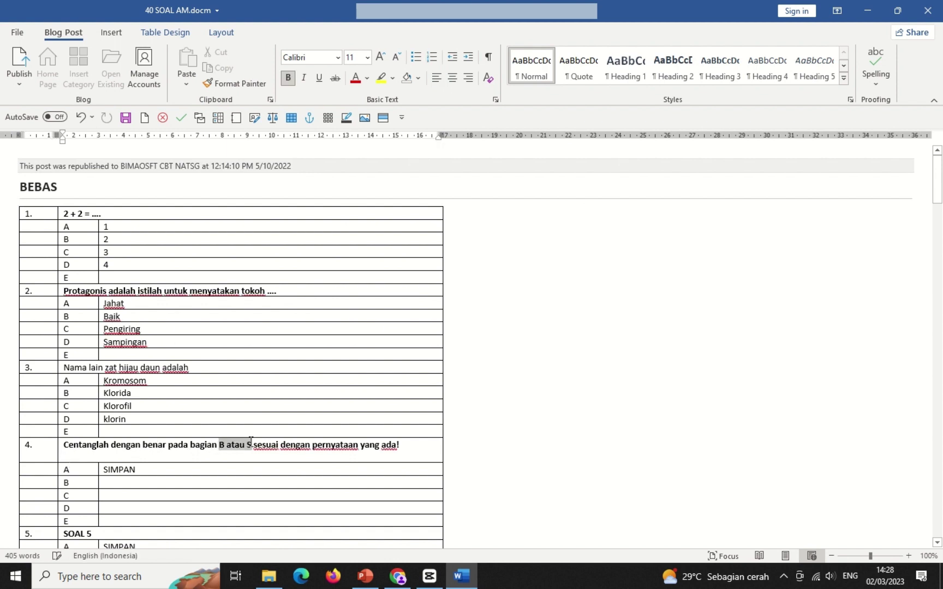
{"action": "left_click", "coordinate": [72, 457]}
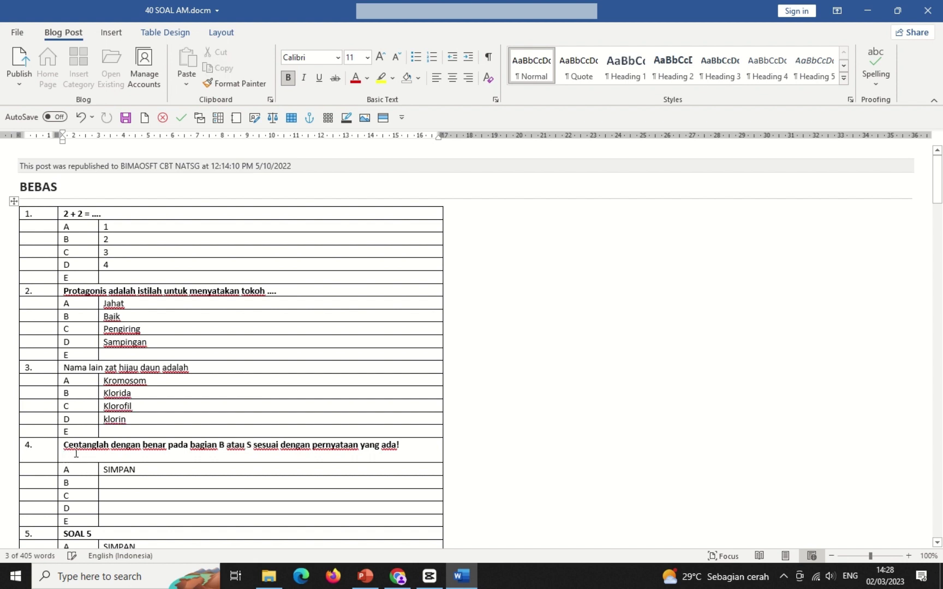
{"action": "left_click", "coordinate": [162, 118]}
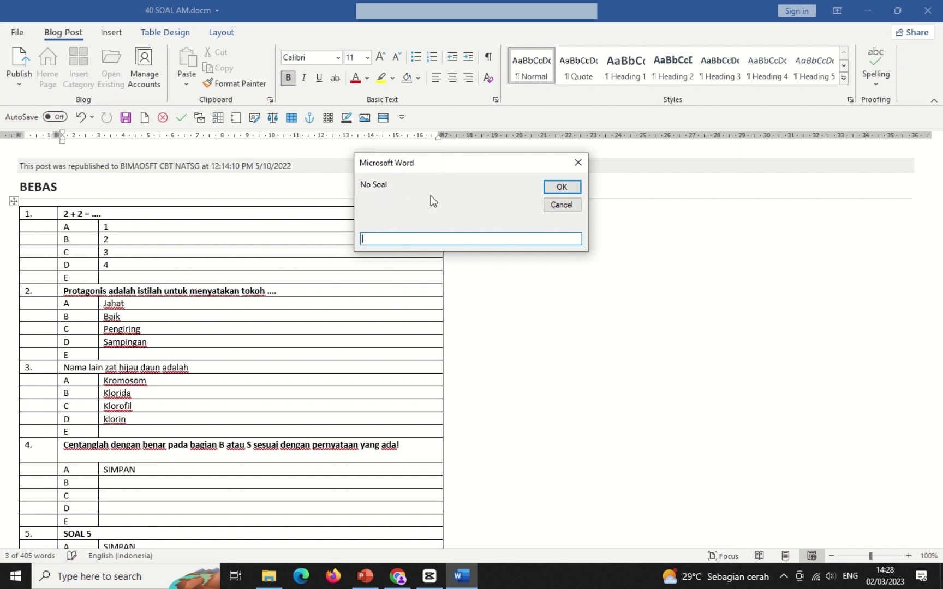
{"action": "left_click_drag", "start_coordinate": [444, 163], "coordinate": [457, 254]}
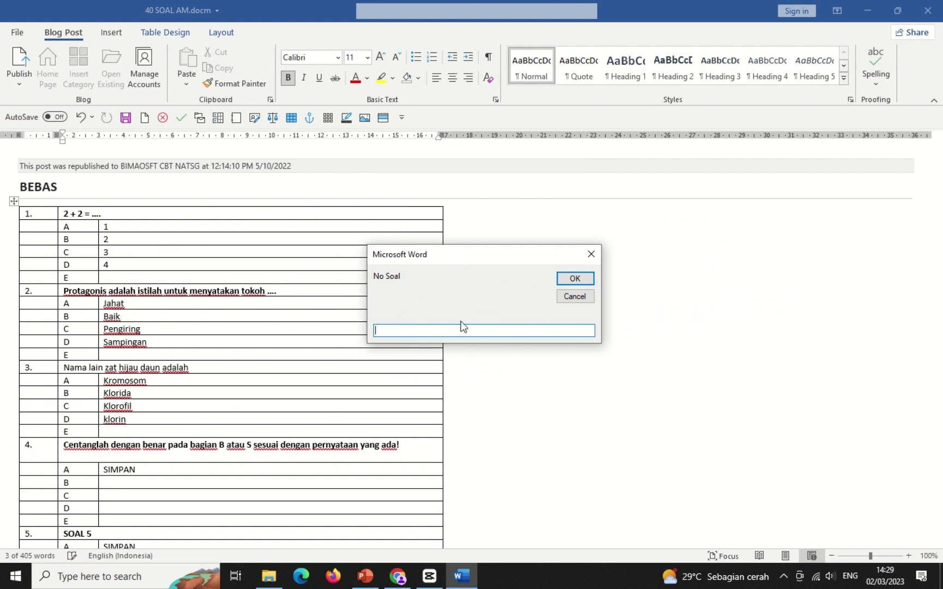
{"action": "type", "text": "4"}
{"action": "left_click", "coordinate": [573, 279]}
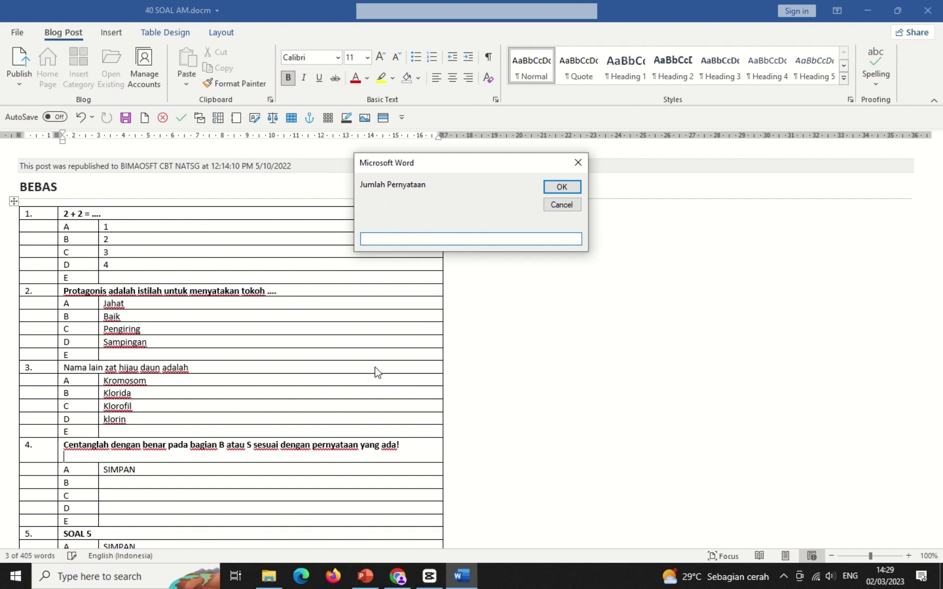
{"action": "type", "text": "2"}
{"action": "left_click", "coordinate": [562, 188]}
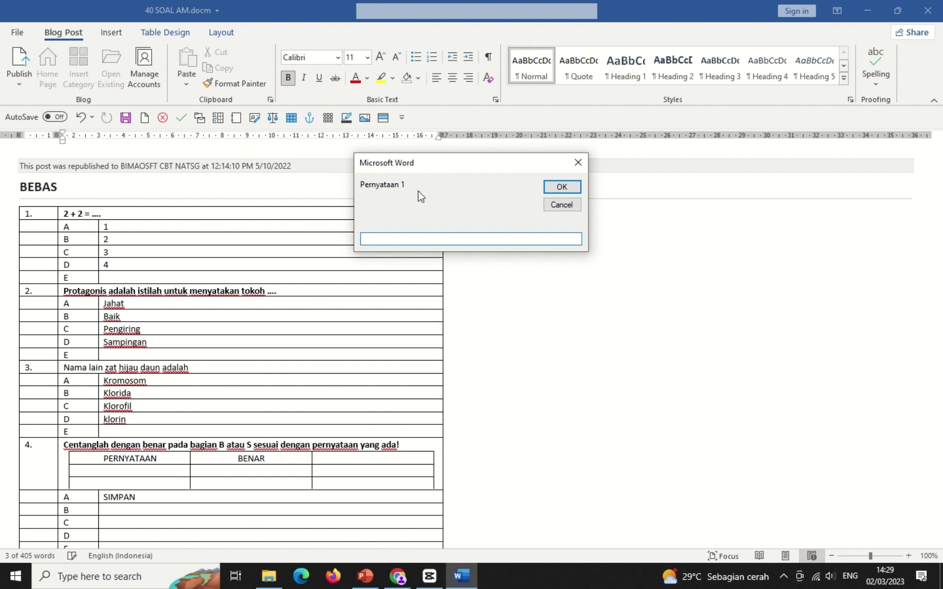
Step: Enter "Cerita kancil adalah contoh teks fabel." as statement 1 of question 4
{"action": "left_click_drag", "start_coordinate": [426, 166], "coordinate": [531, 307]}
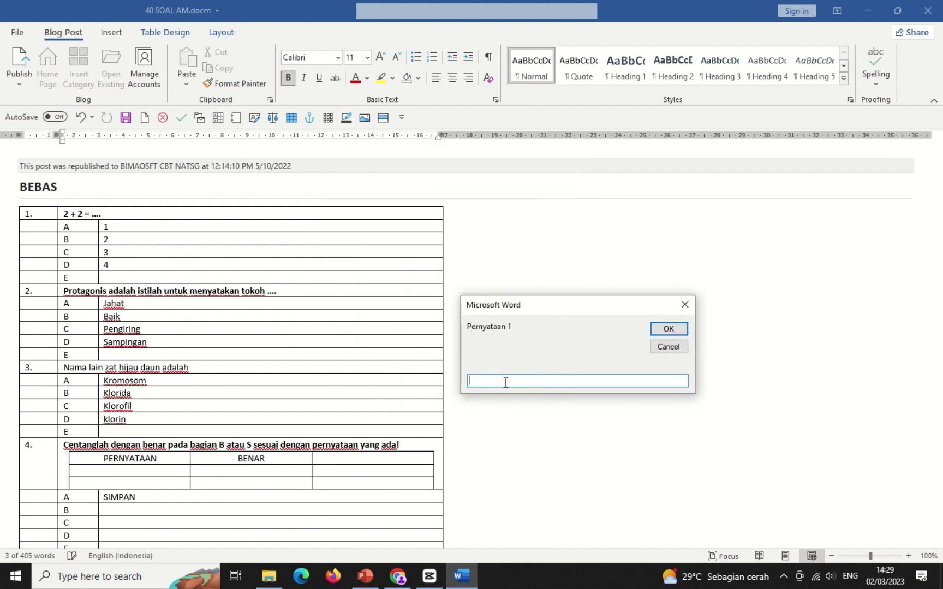
{"action": "type", "text": "K"}
{"action": "key", "text": "BackSpace"}
{"action": "type", "text": "Cerita kancil adalah contoh teks fabel"}
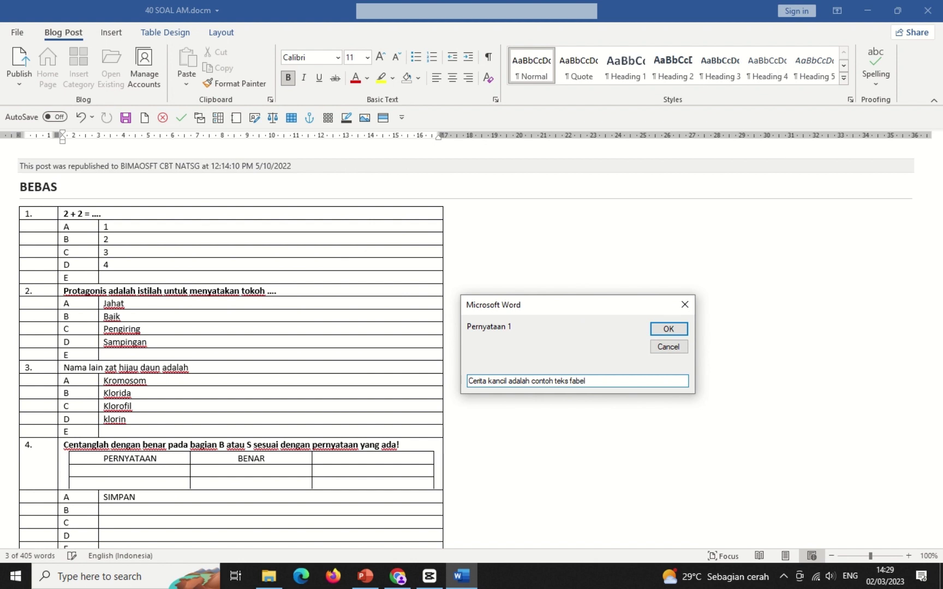
{"action": "type", "text": "."}
{"action": "left_click", "coordinate": [666, 331]}
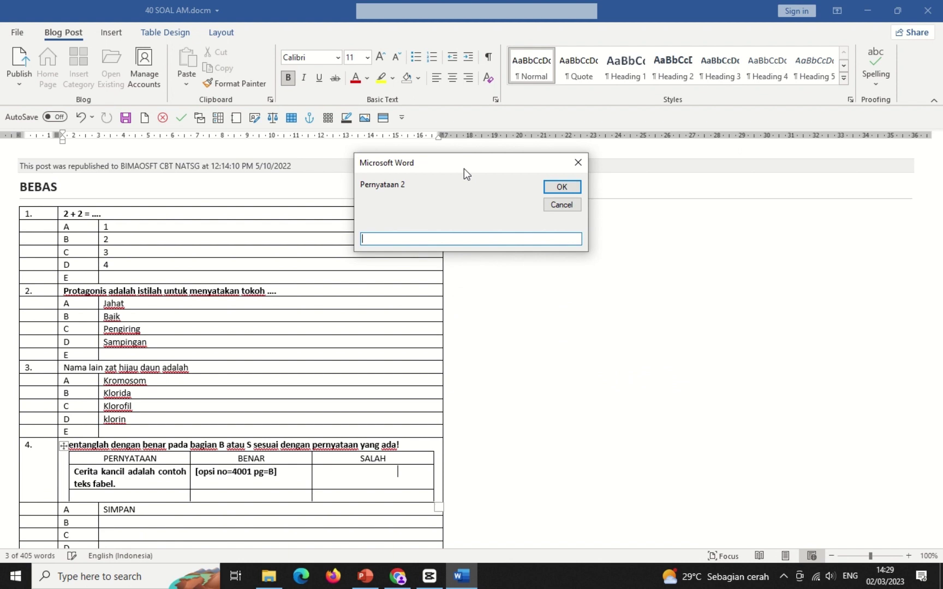
Step: Enter "Bahasa Indonesia Berasal dari Melayu." as statement 2 of question 4
{"action": "left_click_drag", "start_coordinate": [463, 169], "coordinate": [514, 383]}
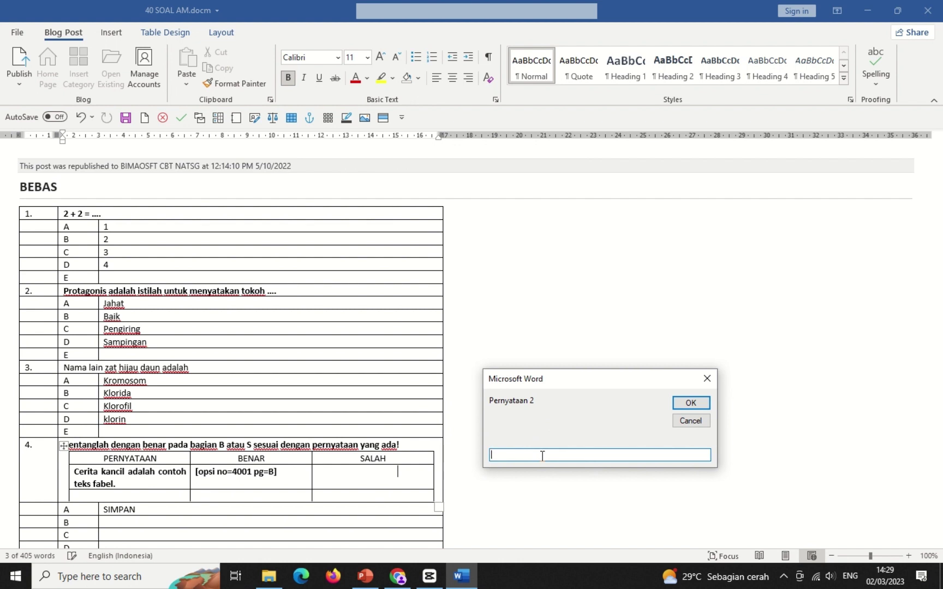
{"action": "type", "text": "Bahasa Indonesia Berasal dari "}
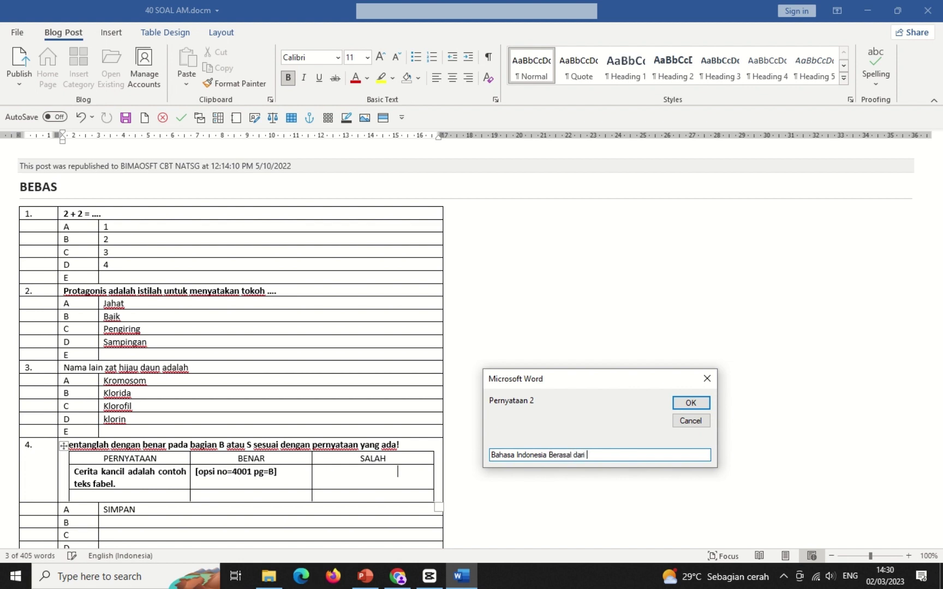
{"action": "type", "text": "Melayu."}
{"action": "left_click", "coordinate": [694, 403]}
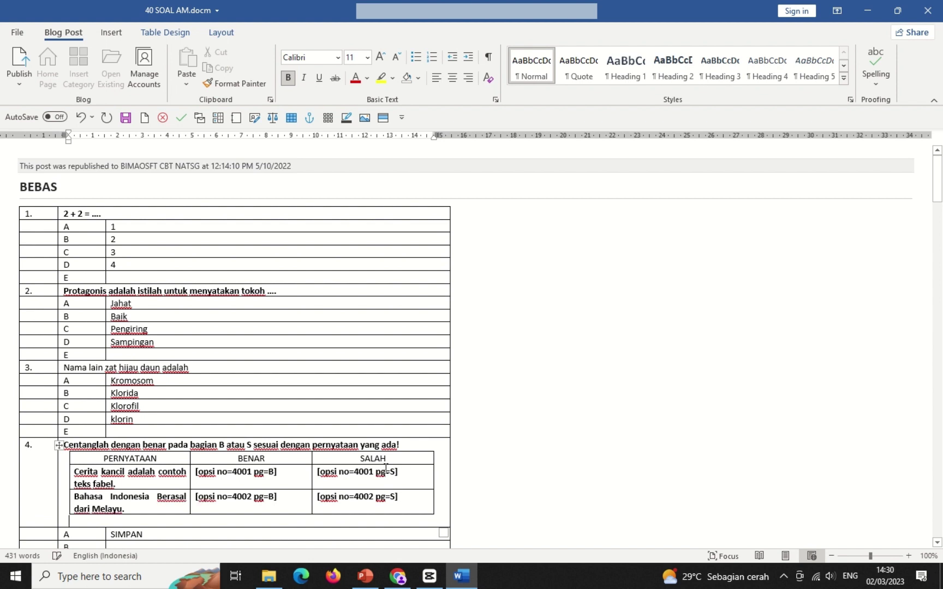
{"action": "scroll", "coordinate": [385, 468], "scroll_direction": "down", "scroll_amount": 2}
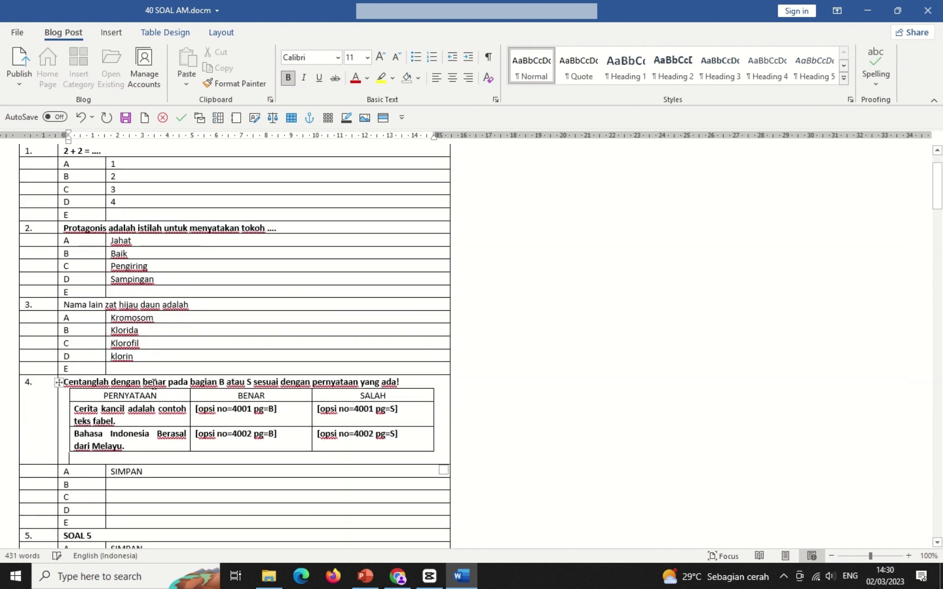
{"action": "left_click_drag", "start_coordinate": [70, 416], "coordinate": [74, 439]}
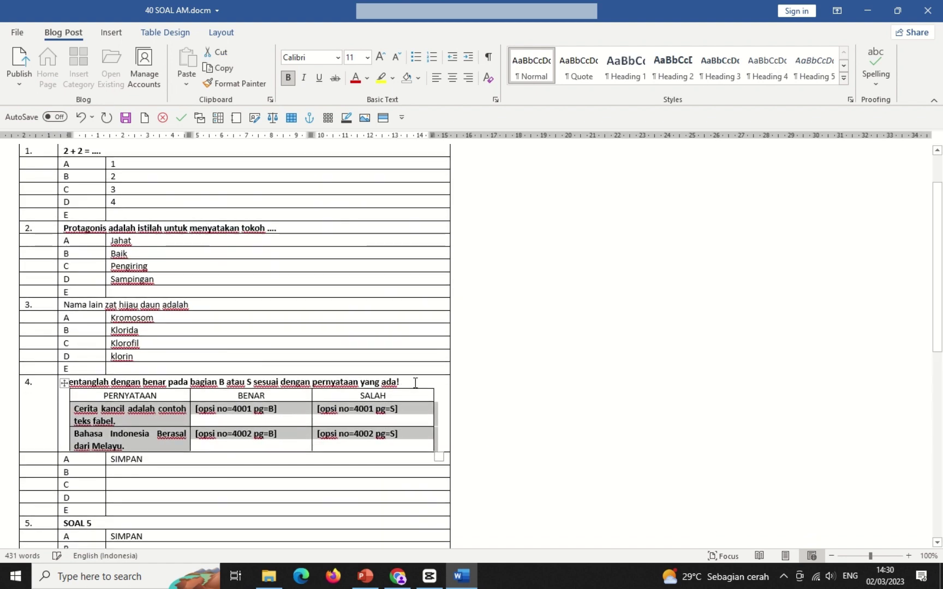
{"action": "left_click", "coordinate": [415, 384]}
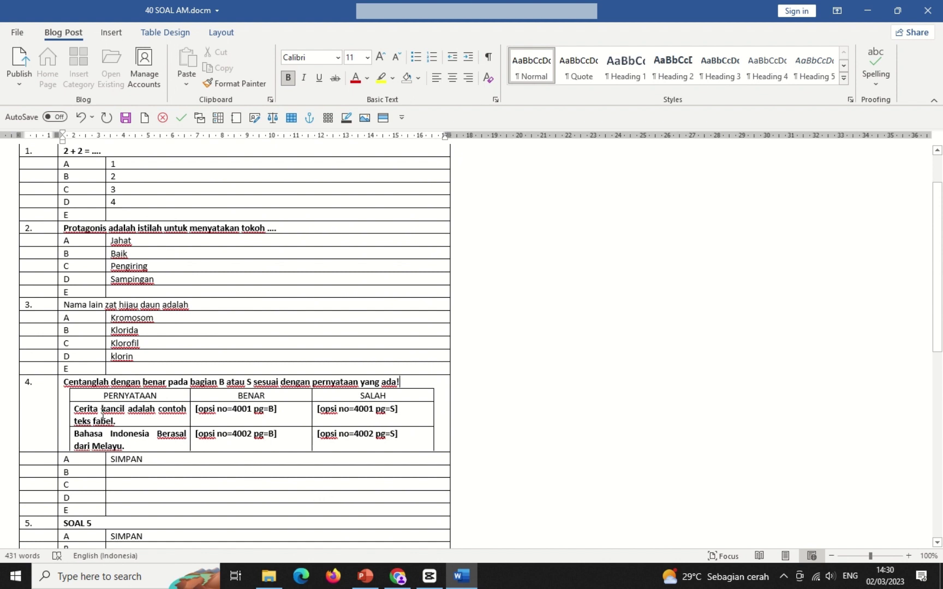
{"action": "left_click_drag", "start_coordinate": [101, 410], "coordinate": [118, 421]}
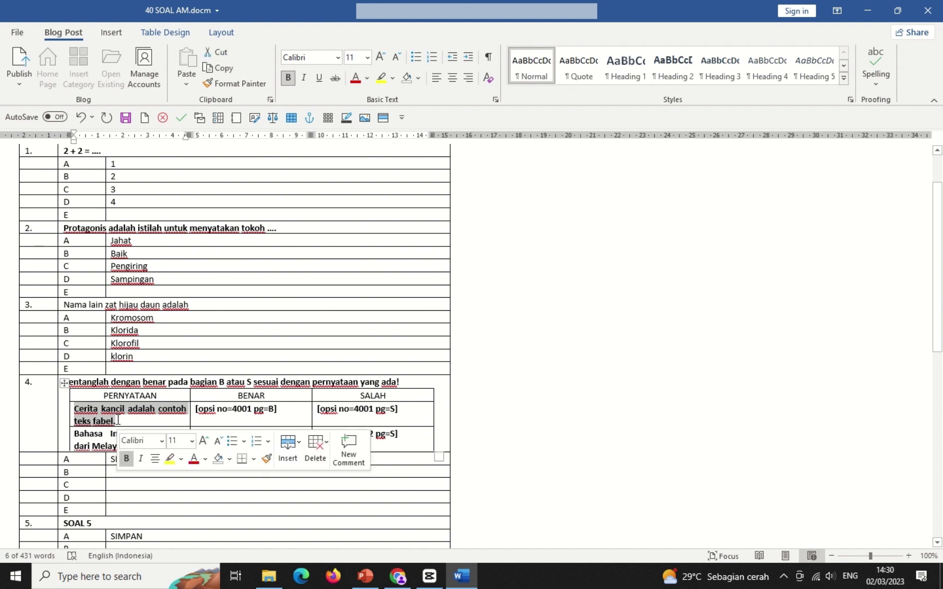
{"action": "left_click", "coordinate": [122, 380]}
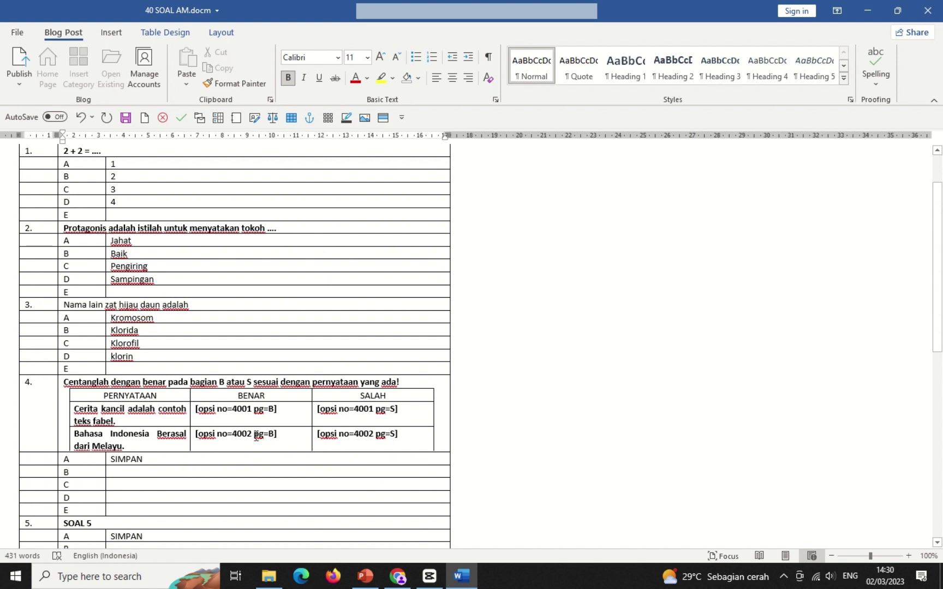
Step: Clear the placeholder text "SOAL 5" from question 5's text cell
{"action": "scroll", "coordinate": [256, 436], "scroll_direction": "down", "scroll_amount": 3}
{"action": "left_click", "coordinate": [117, 429]}
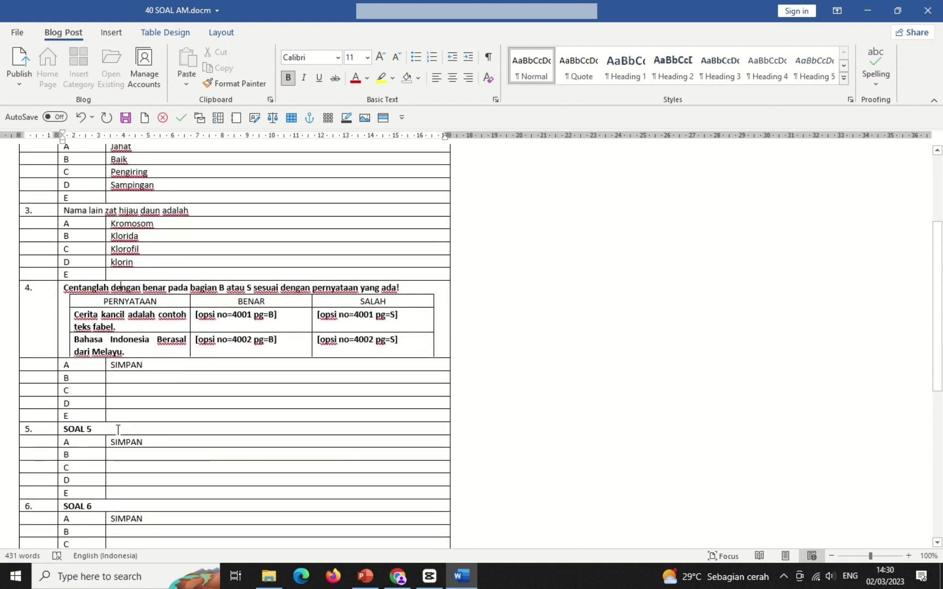
{"action": "key", "text": "BackSpace"}
{"action": "key", "text": "BackSpace"}
{"action": "key", "text": "BackSpace"}
{"action": "key", "text": "BackSpace"}
{"action": "key", "text": "BackSpace"}
{"action": "key", "text": "BackSpace"}
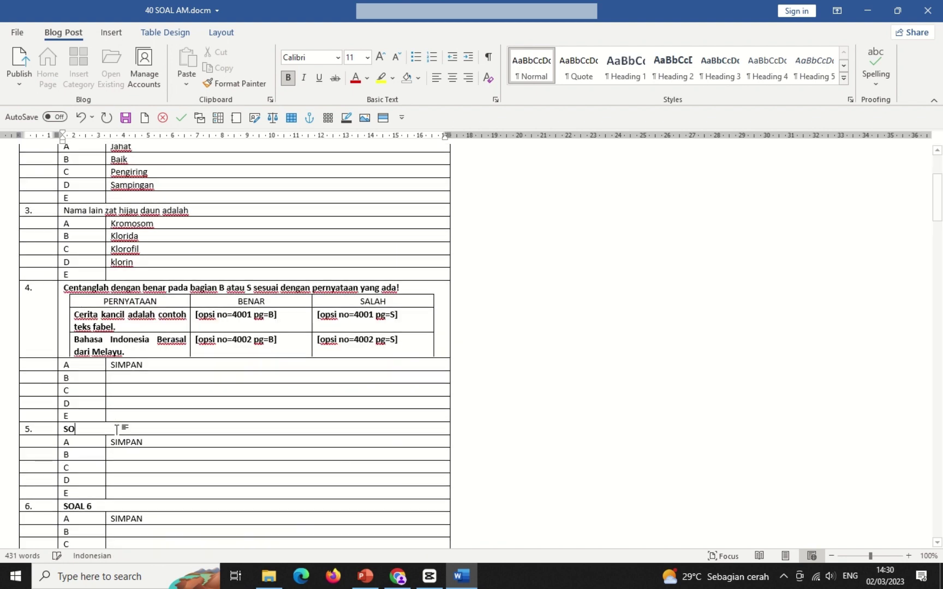
{"action": "scroll", "coordinate": [116, 428], "scroll_direction": "down", "scroll_amount": 2}
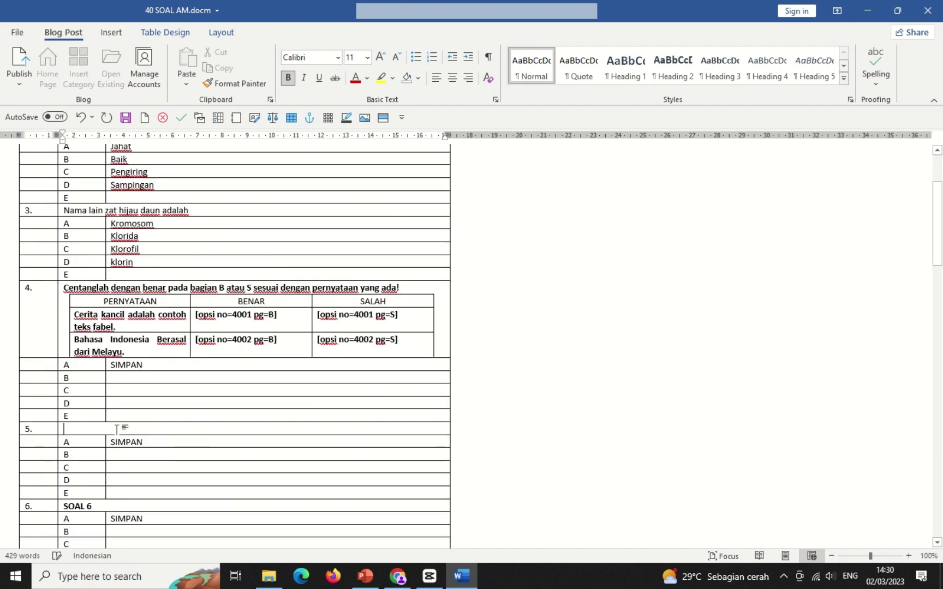
Step: Switch to Chrome and search Google for "fabel" in a new tab
{"action": "left_click", "coordinate": [394, 579]}
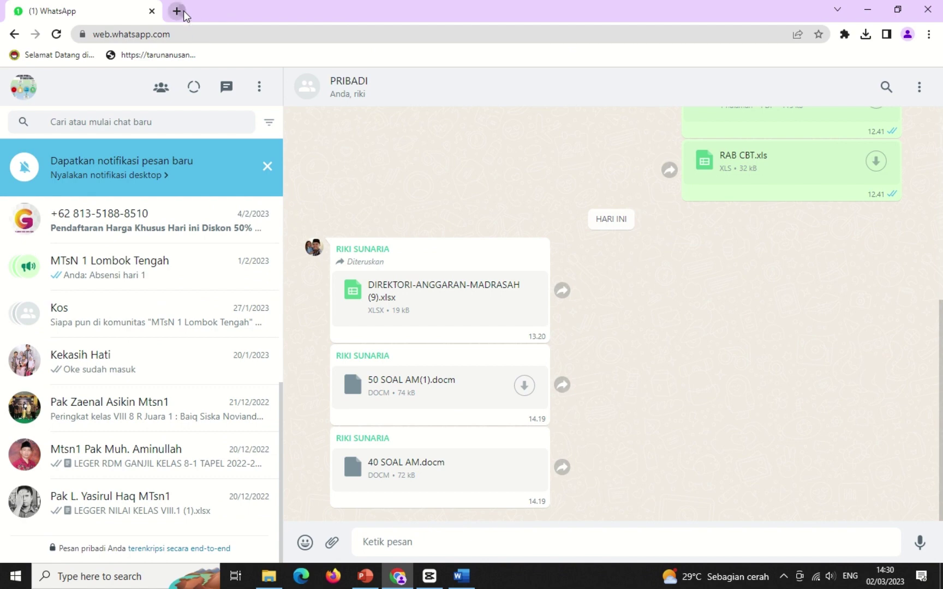
{"action": "left_click", "coordinate": [183, 10]}
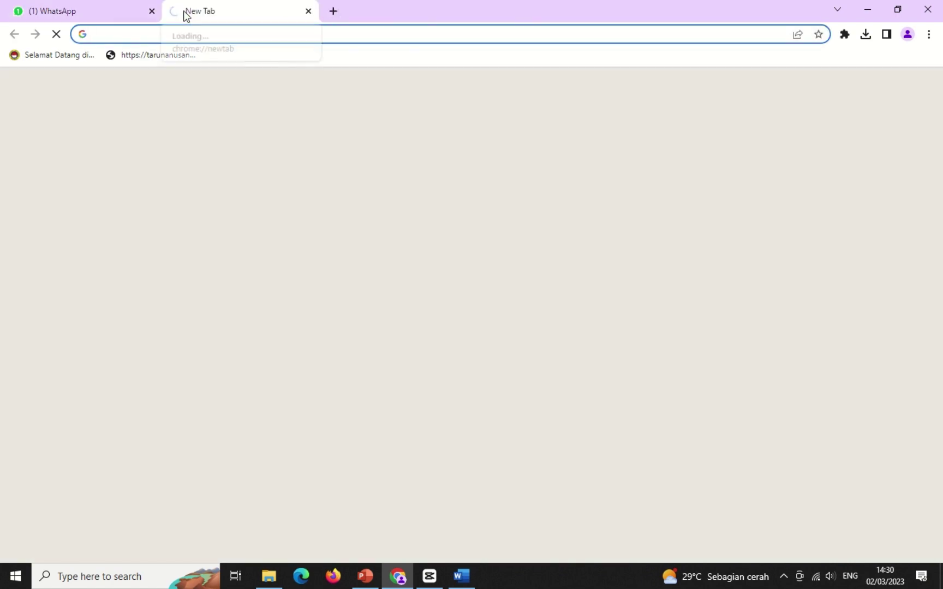
{"action": "type", "text": "fabel"}
{"action": "key", "text": "Return"}
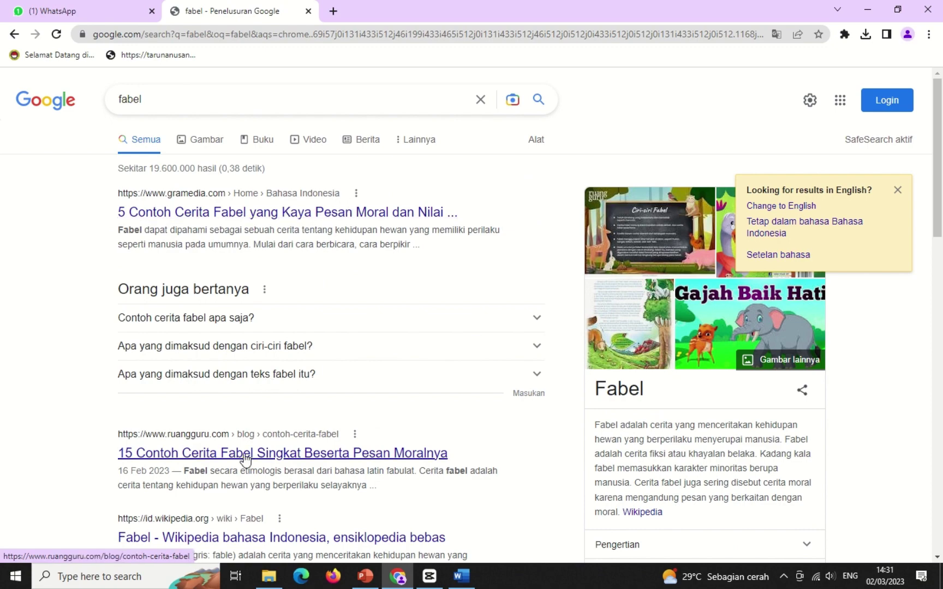
Step: Show the image results for the fabel search and copy the "Kancil dan Singa" story picture from Brainly
{"action": "scroll", "coordinate": [245, 460], "scroll_direction": "down", "scroll_amount": 5}
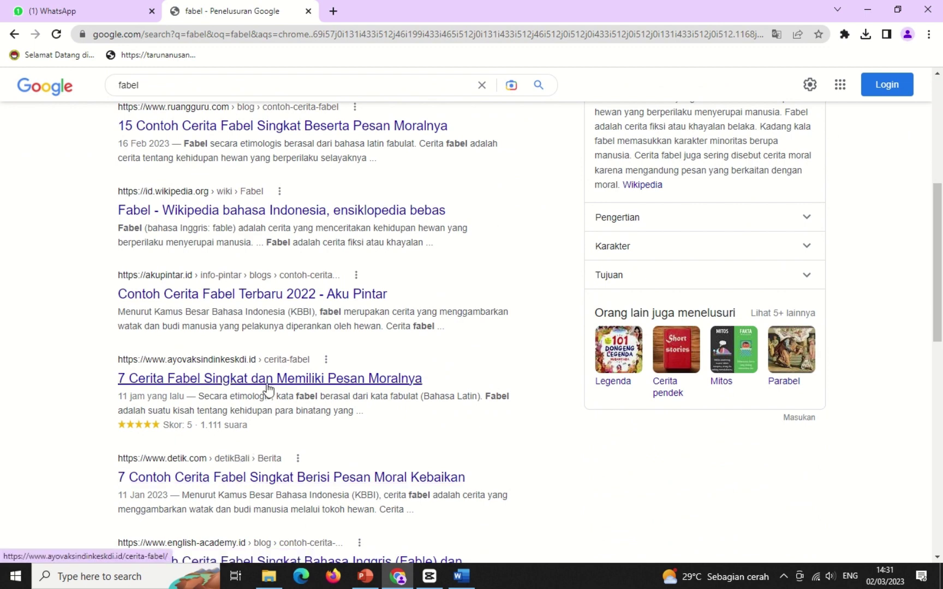
{"action": "scroll", "coordinate": [267, 388], "scroll_direction": "up", "scroll_amount": 1}
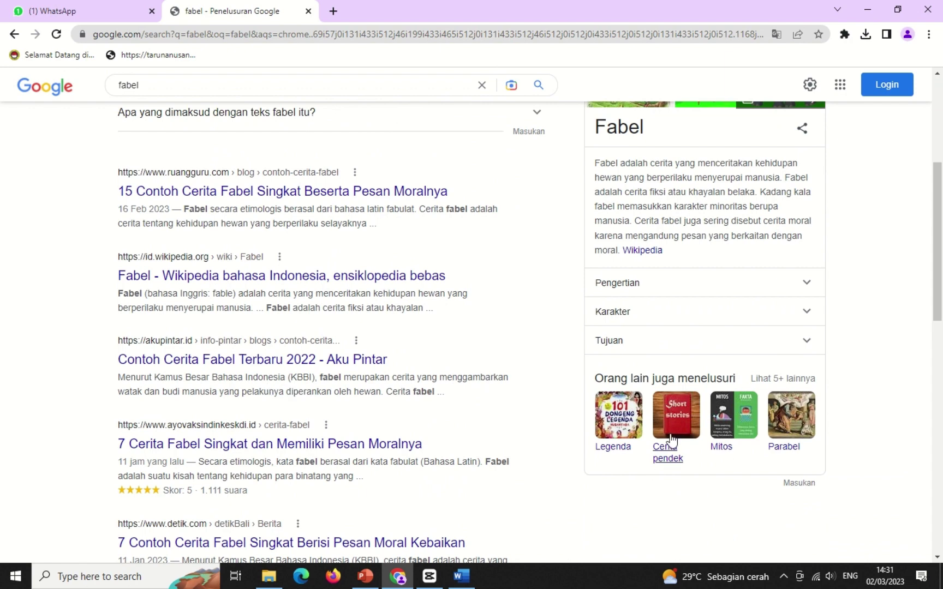
{"action": "scroll", "coordinate": [587, 408], "scroll_direction": "up", "scroll_amount": 4}
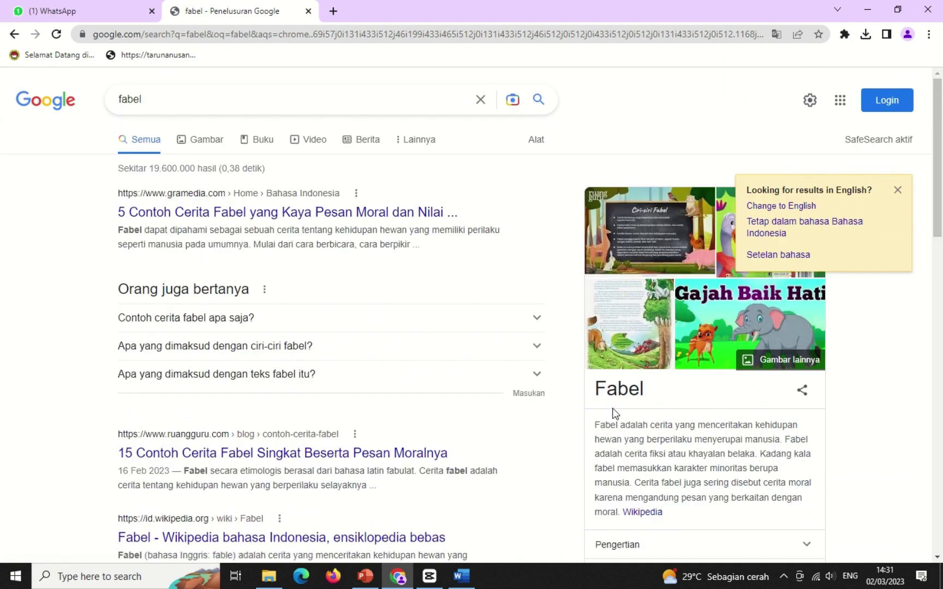
{"action": "left_click", "coordinate": [198, 149]}
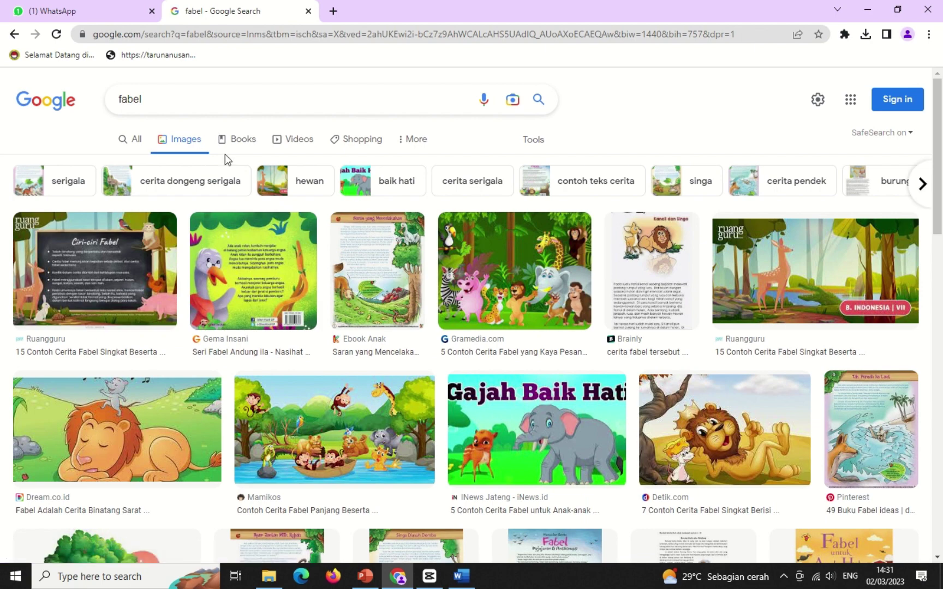
{"action": "left_click", "coordinate": [654, 281]}
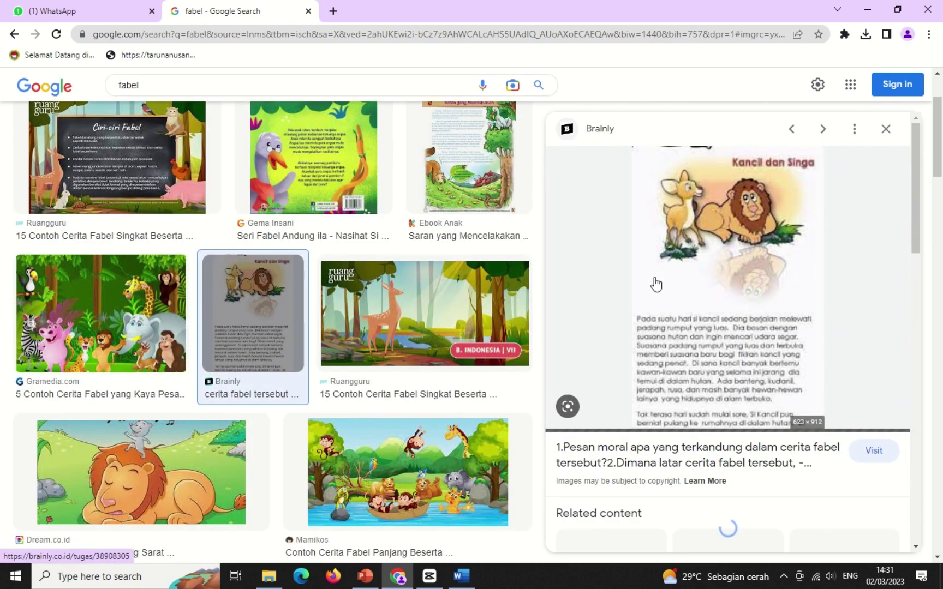
{"action": "right_click", "coordinate": [701, 250]}
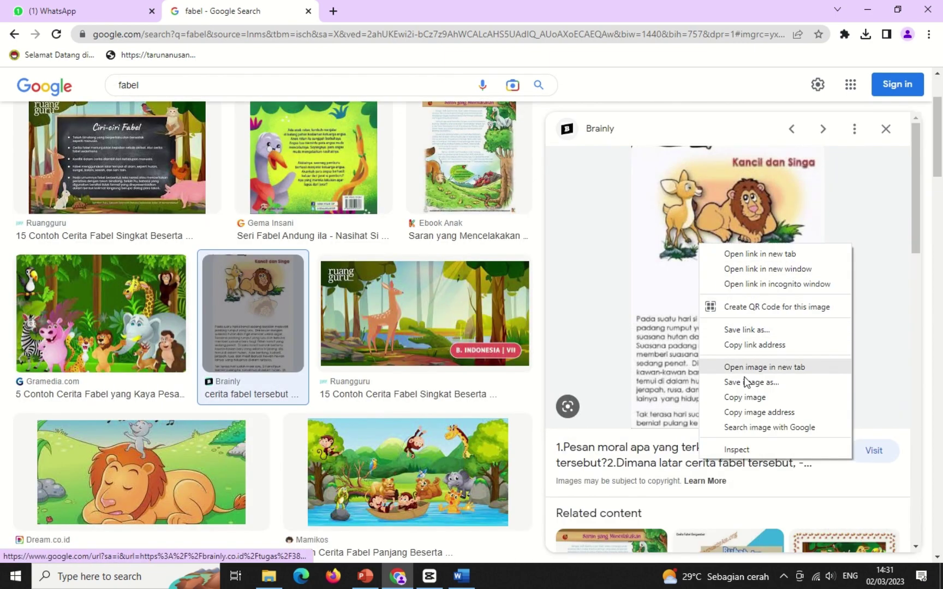
{"action": "left_click", "coordinate": [744, 397]}
Step: Return to 40 SOAL AM.docm in Word and paste the copied story into question 5's text cell as a picture
{"action": "left_click", "coordinate": [461, 575]}
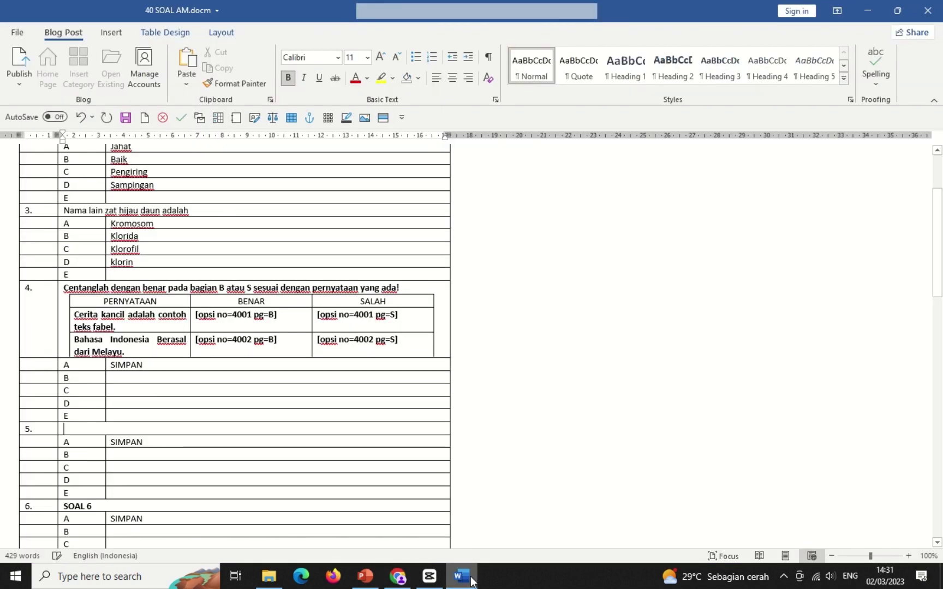
{"action": "right_click", "coordinate": [103, 430]}
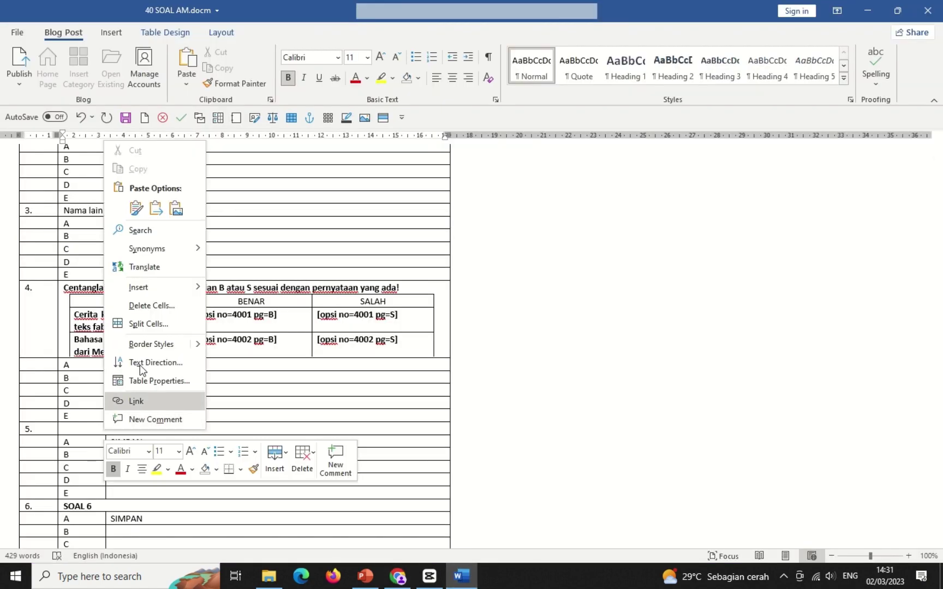
{"action": "left_click", "coordinate": [174, 210]}
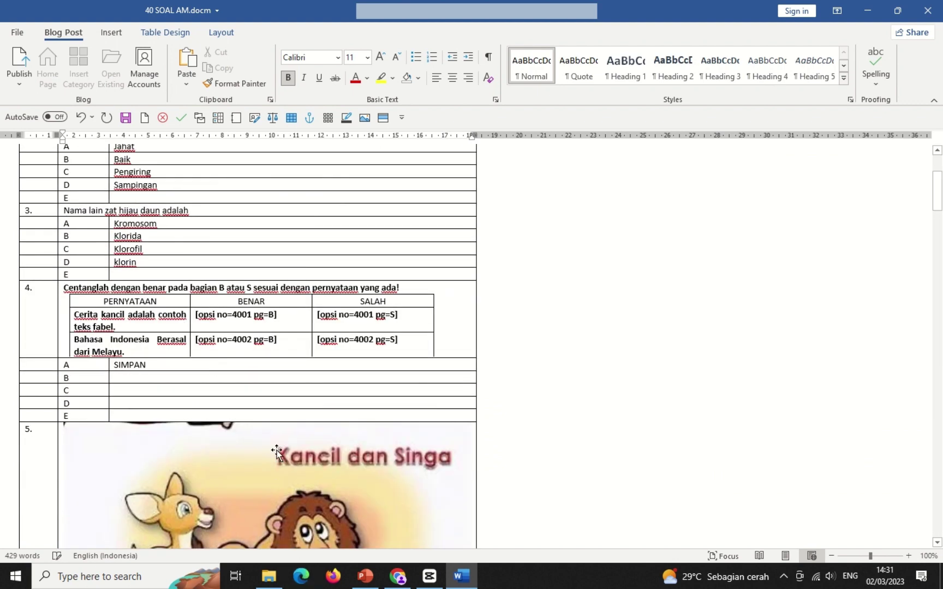
Step: Add two new lines below the pasted story picture in question 5's cell
{"action": "scroll", "coordinate": [277, 450], "scroll_direction": "down", "scroll_amount": 5}
{"action": "scroll", "coordinate": [277, 450], "scroll_direction": "down", "scroll_amount": 8}
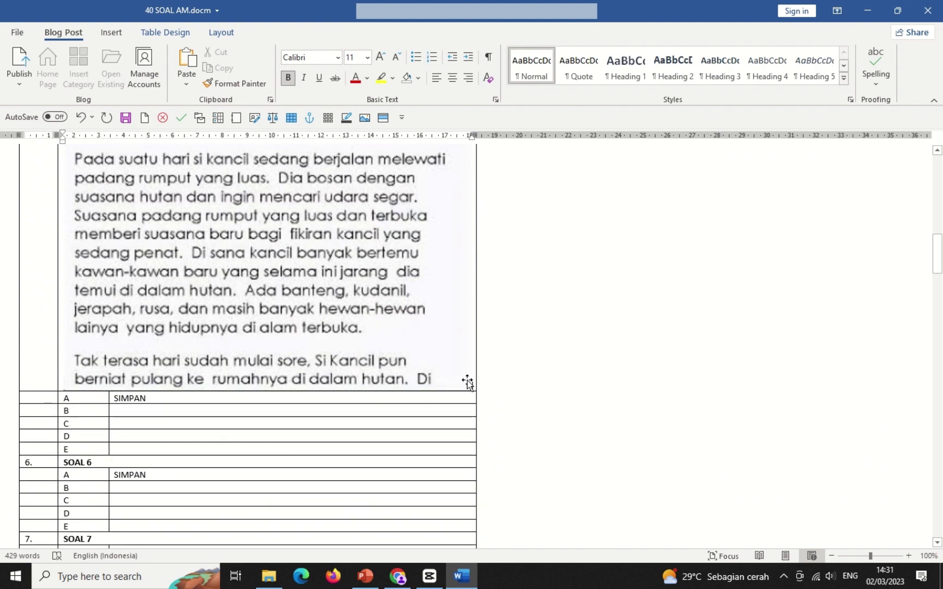
{"action": "key", "text": "Return"}
{"action": "scroll", "coordinate": [468, 380], "scroll_direction": "down", "scroll_amount": 3}
{"action": "scroll", "coordinate": [467, 381], "scroll_direction": "up", "scroll_amount": 4}
{"action": "scroll", "coordinate": [467, 380], "scroll_direction": "down", "scroll_amount": 1}
{"action": "key", "text": "Return"}
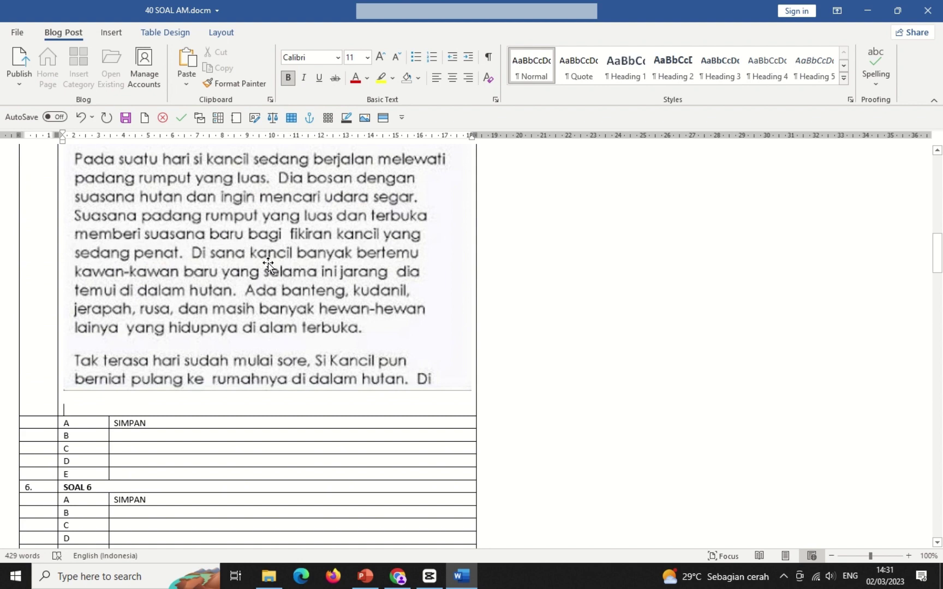
Step: Write "Tentukan pernyataan benar atau salah sesuai dengan ilustrasi di atas!" below question 5's story picture and add a new line under it
{"action": "scroll", "coordinate": [313, 322], "scroll_direction": "up", "scroll_amount": 4}
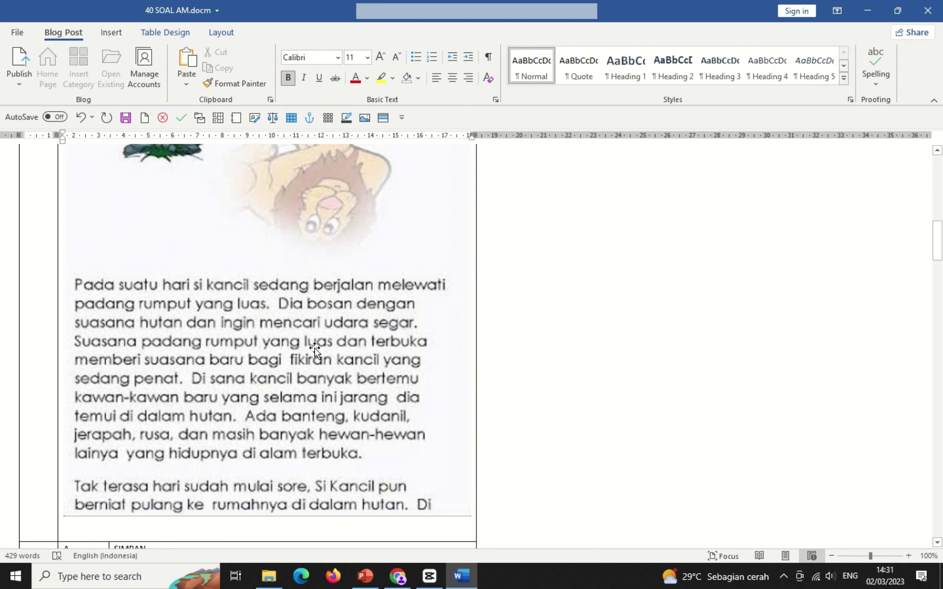
{"action": "scroll", "coordinate": [313, 353], "scroll_direction": "down", "scroll_amount": 3}
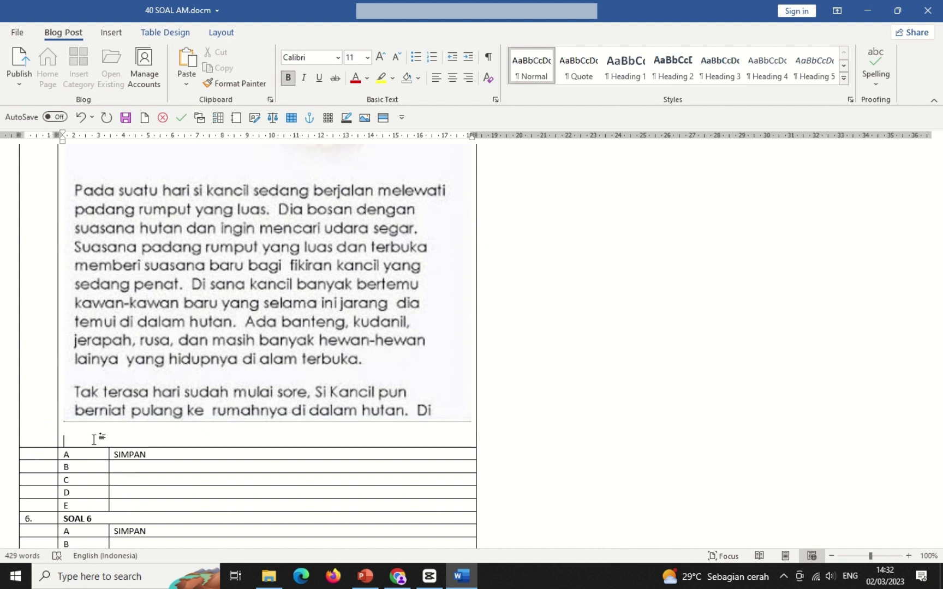
{"action": "type", "text": "P"}
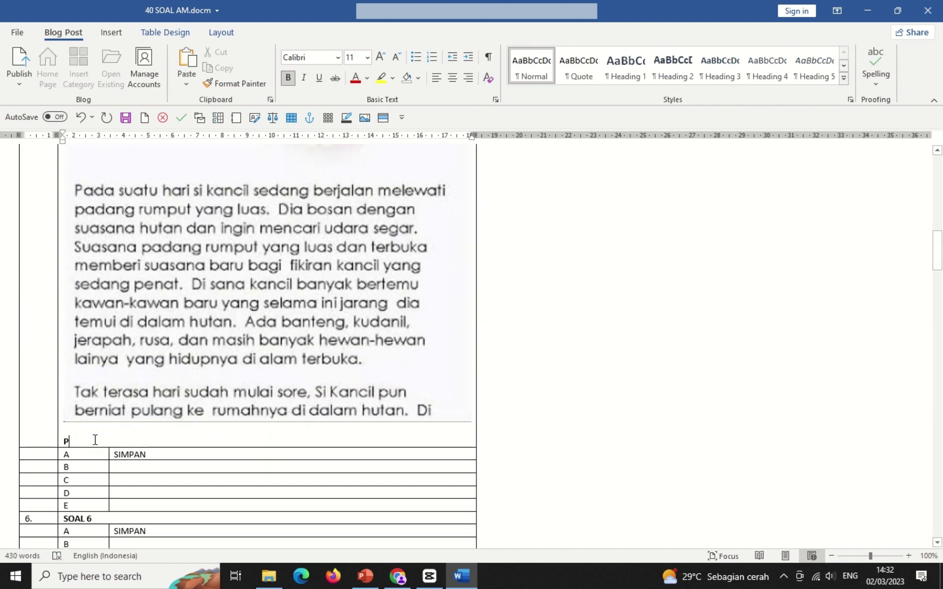
{"action": "key", "text": "BackSpace"}
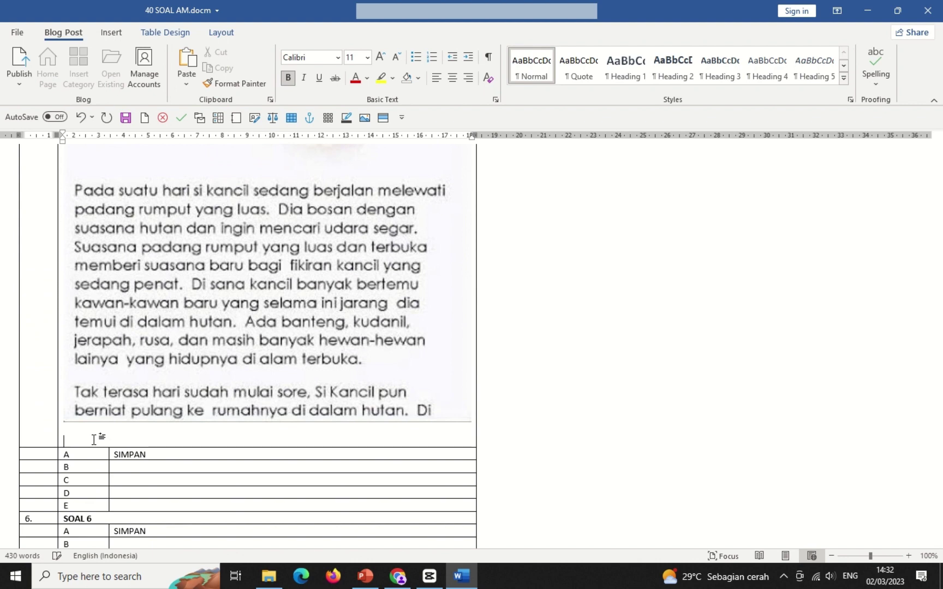
{"action": "type", "text": "Tentukan pernyataan benar"}
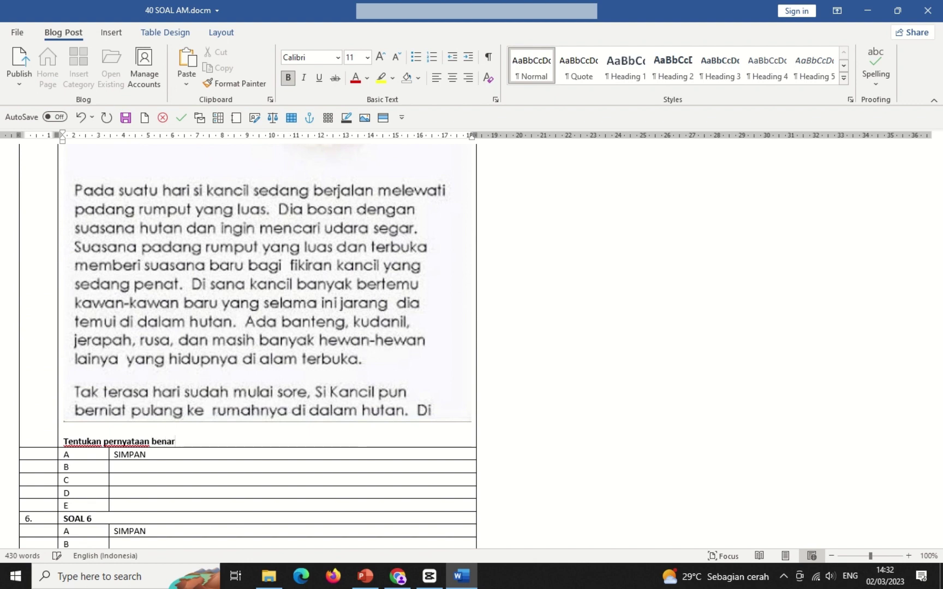
{"action": "type", "text": " atau salah sesuai dengan"}
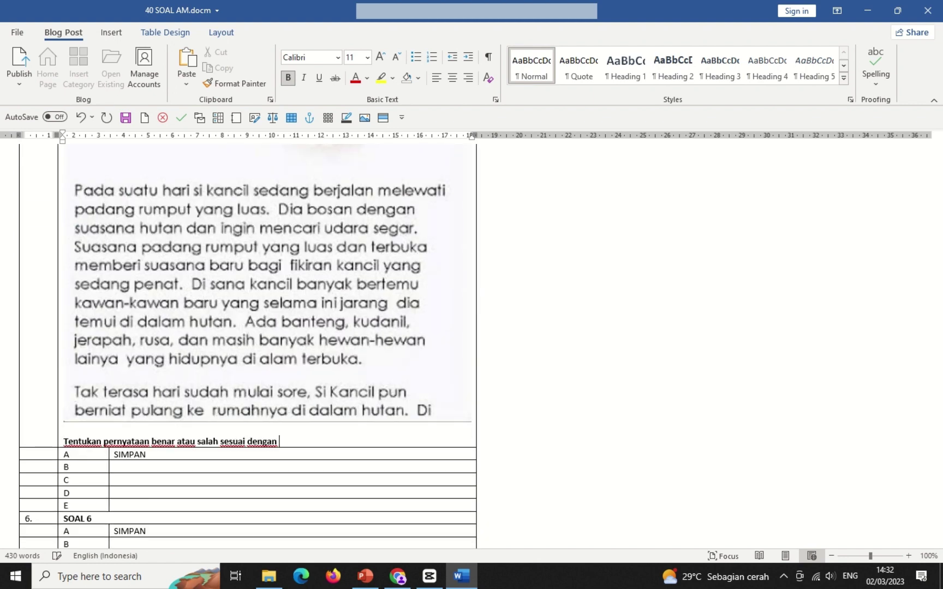
{"action": "type", "text": " ilustrasi di atas!"}
{"action": "key", "text": "Return"}
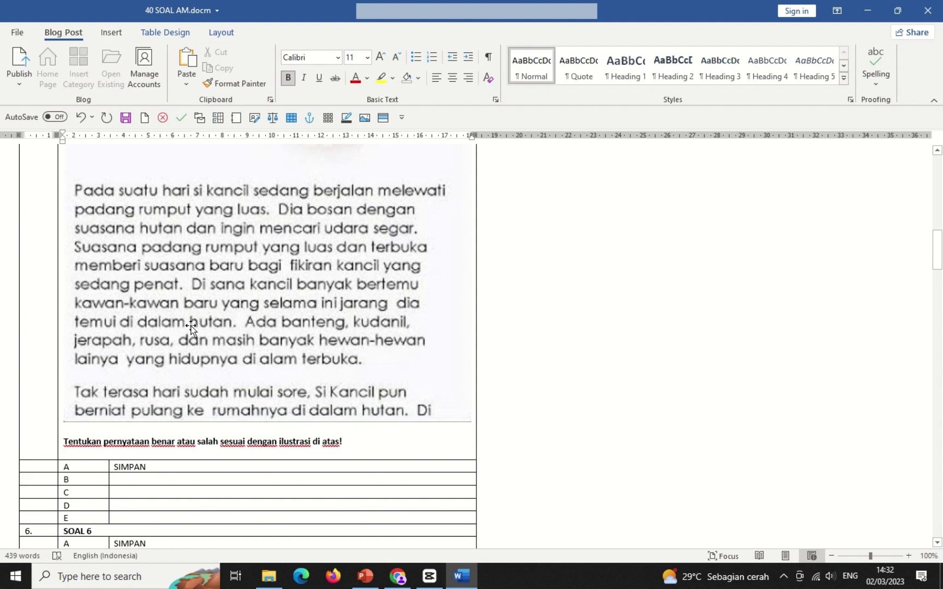
Step: Set the text wrapping of question 5's Kancil dan Singa picture to In Line with Text
{"action": "left_click", "coordinate": [224, 339]}
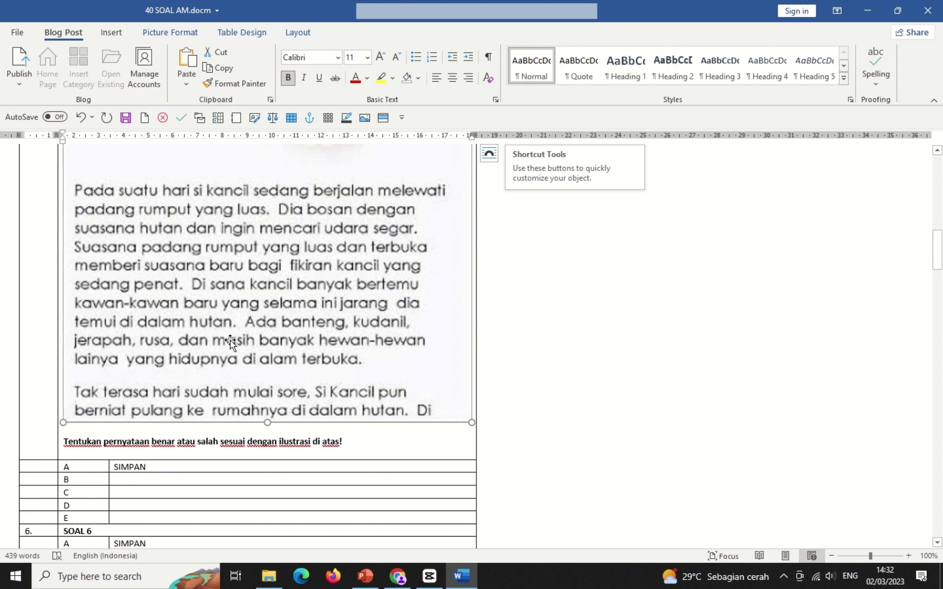
{"action": "scroll", "coordinate": [229, 343], "scroll_direction": "up", "scroll_amount": 6}
{"action": "scroll", "coordinate": [229, 343], "scroll_direction": "up", "scroll_amount": 4}
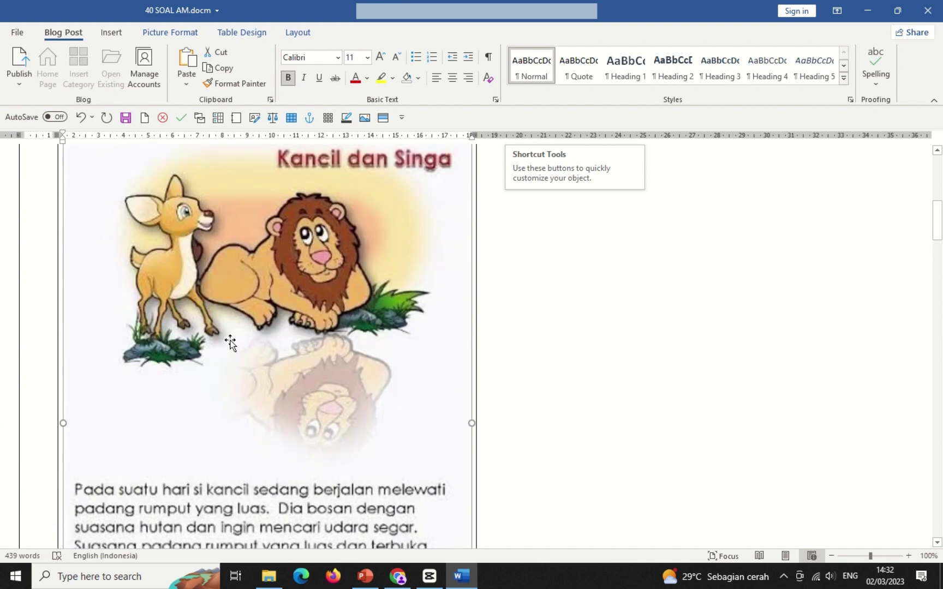
{"action": "left_click", "coordinate": [297, 33]}
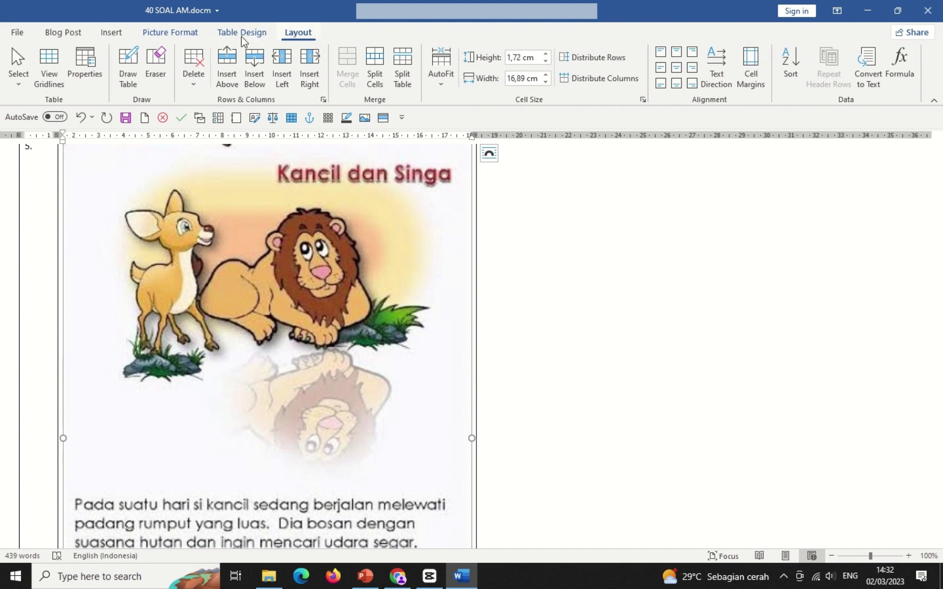
{"action": "left_click", "coordinate": [183, 34]}
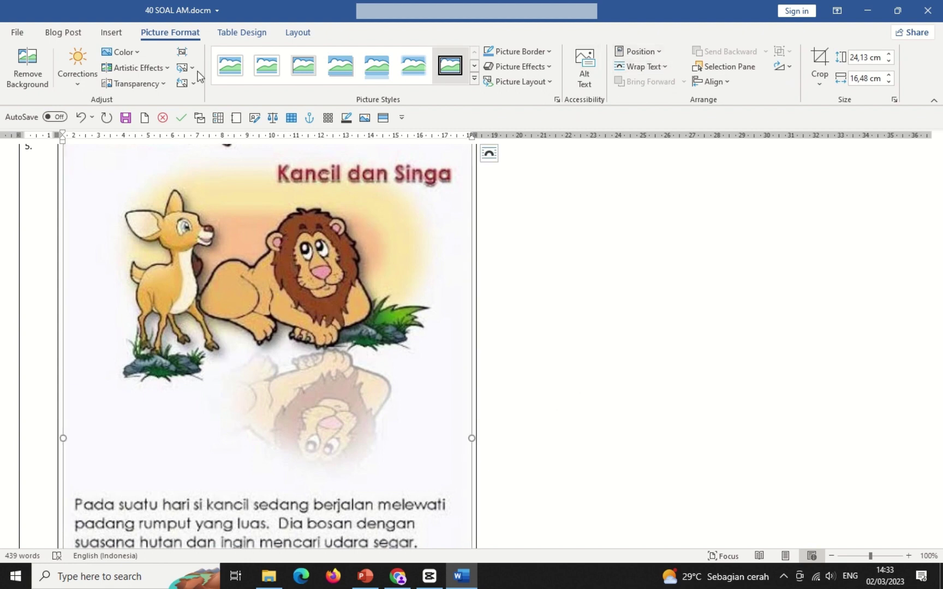
{"action": "left_click", "coordinate": [650, 69]}
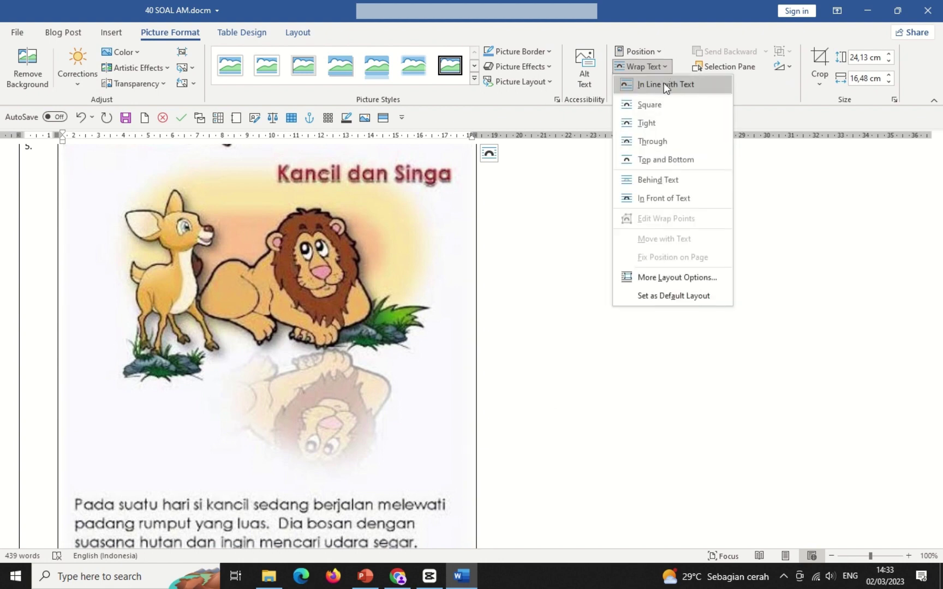
{"action": "left_click", "coordinate": [655, 85]}
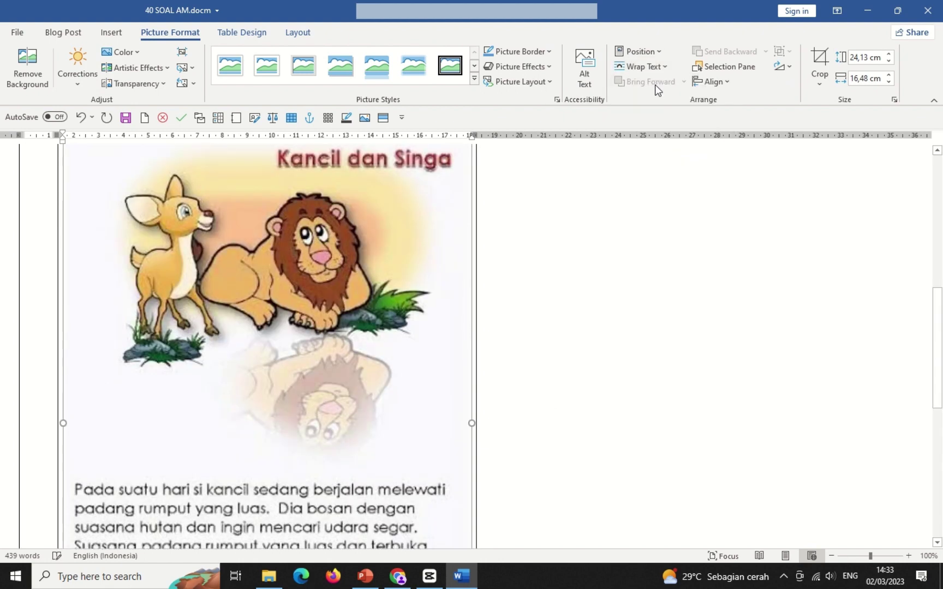
Step: Insert a true/false statement table on the empty line under question 5's instruction, for question number 5 with 3 statements
{"action": "scroll", "coordinate": [251, 408], "scroll_direction": "down", "scroll_amount": 15}
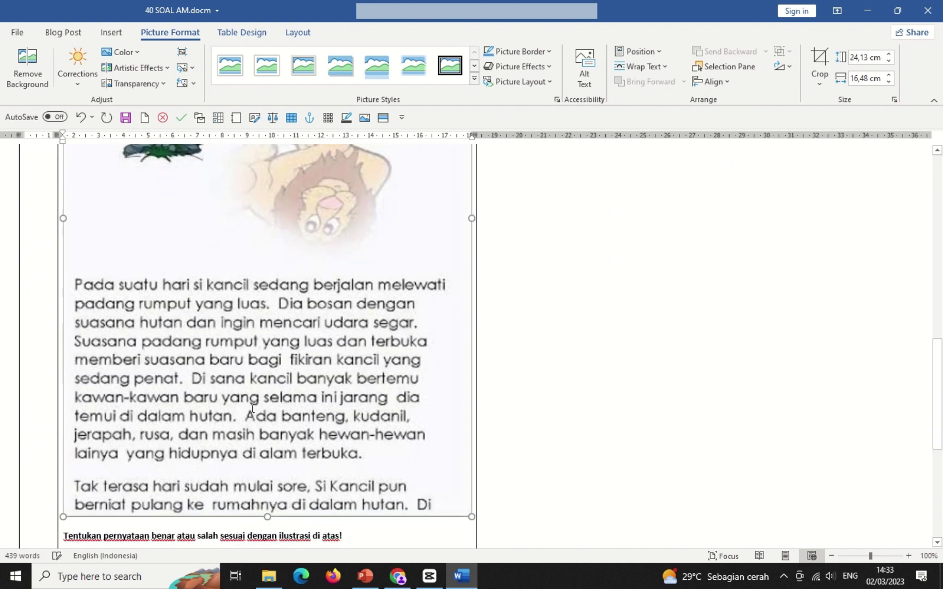
{"action": "left_click", "coordinate": [93, 360]}
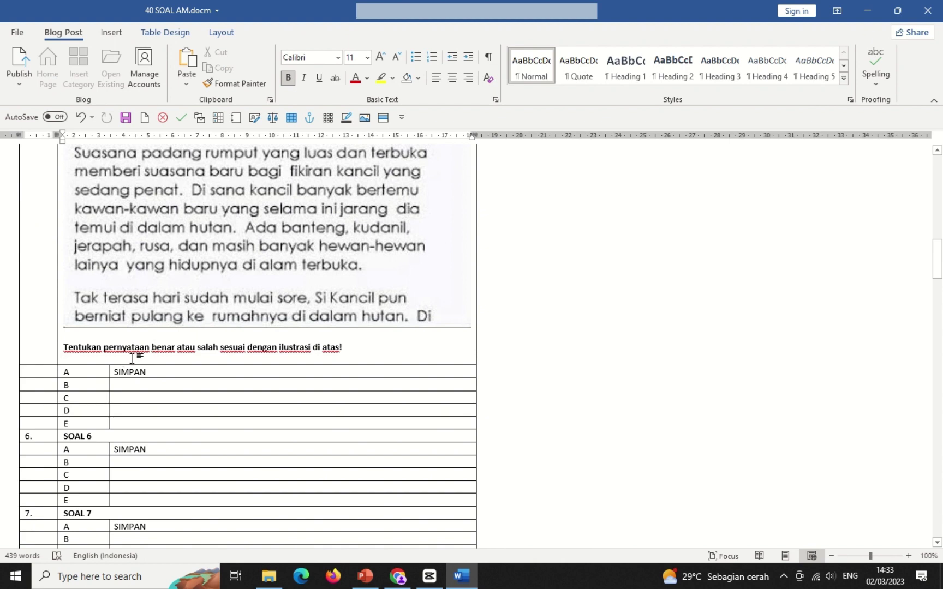
{"action": "left_click", "coordinate": [161, 119]}
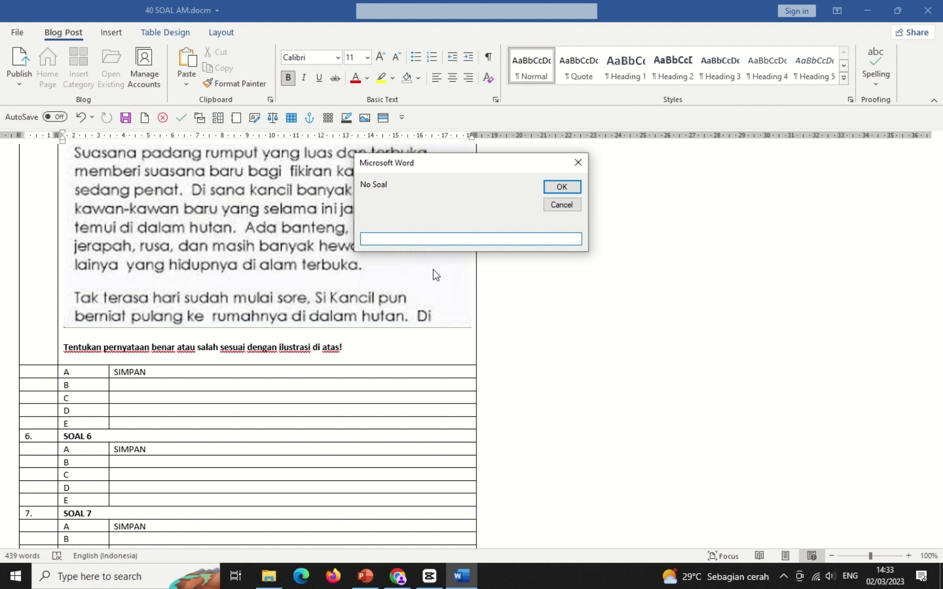
{"action": "type", "text": "5"}
{"action": "left_click", "coordinate": [570, 187]}
{"action": "type", "text": "3"}
{"action": "left_click", "coordinate": [564, 188]}
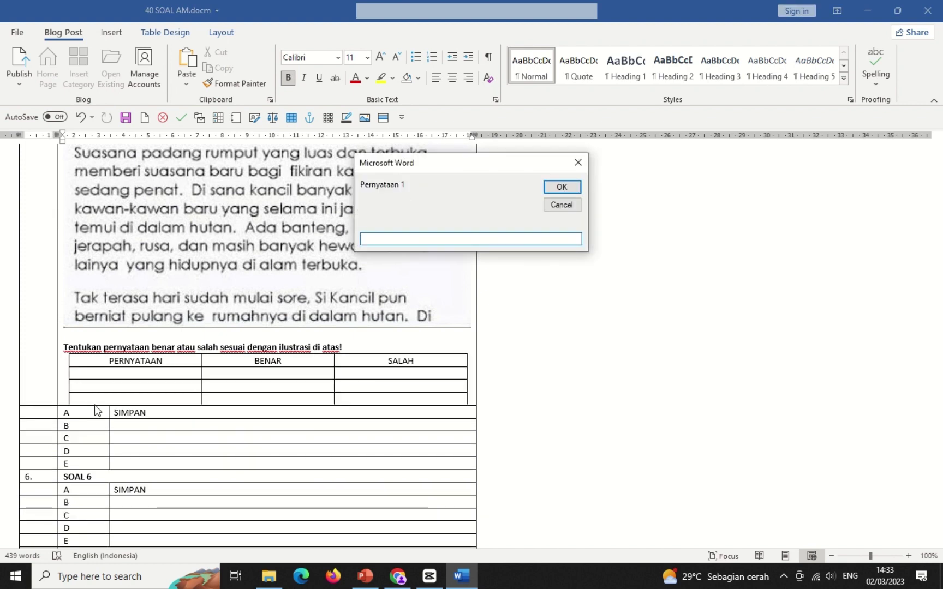
Step: Enter the placeholder texts "wa", "ws" and "de" for statements 1 to 3 of question 5's true/false table
{"action": "left_click_drag", "start_coordinate": [461, 164], "coordinate": [631, 256]}
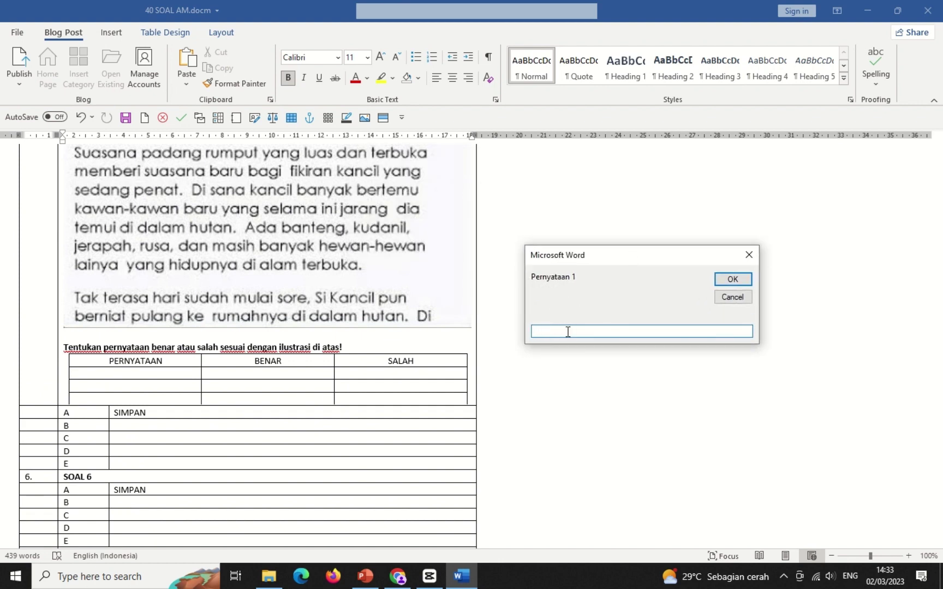
{"action": "type", "text": "wa"}
{"action": "left_click", "coordinate": [730, 280]}
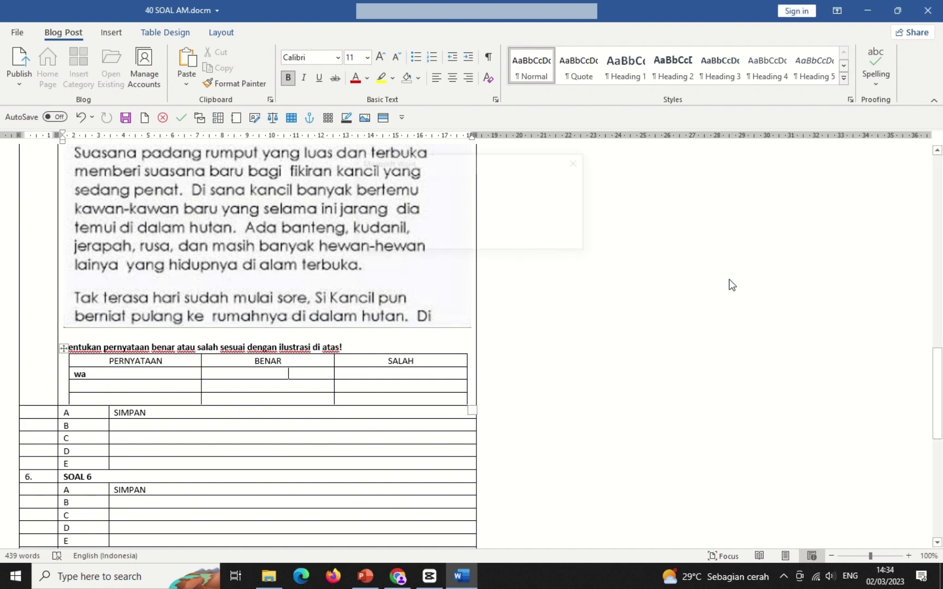
{"action": "type", "text": "ws"}
{"action": "left_click", "coordinate": [556, 191]}
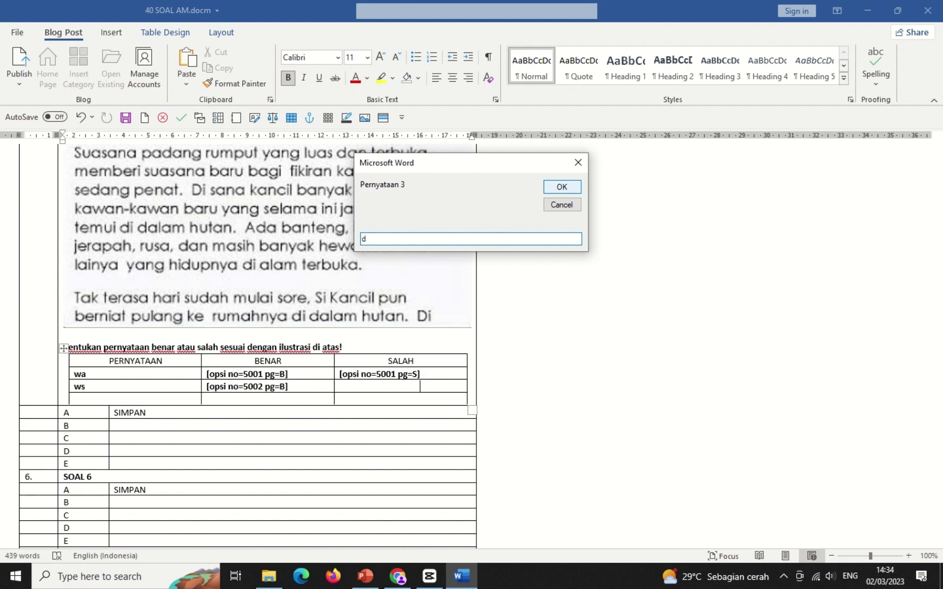
{"action": "left_click", "coordinate": [566, 187]}
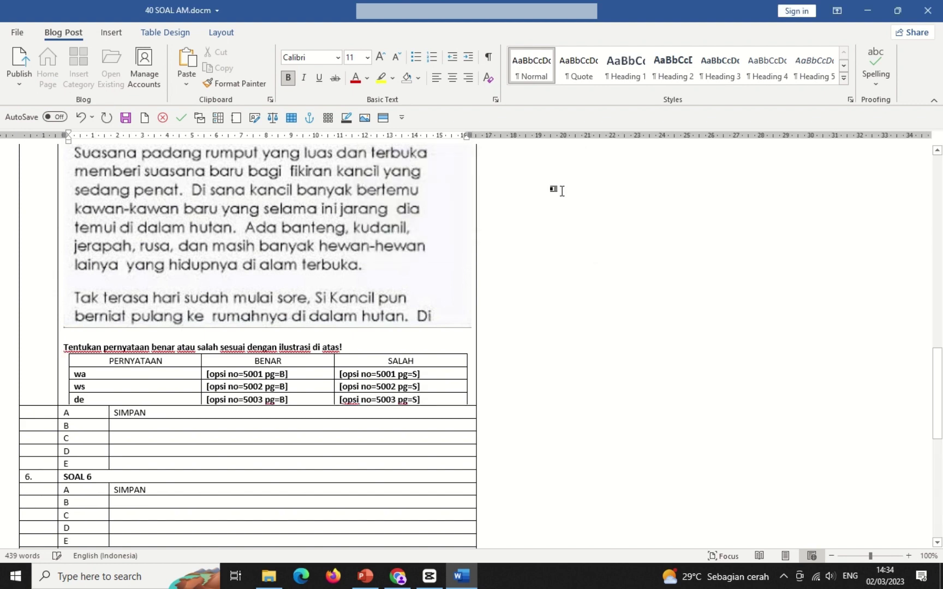
Step: Replace the first statement "wa" in question 5's table with "Kancil dan singa adalah tokoh pada cerita di atas"
{"action": "left_click", "coordinate": [92, 374]}
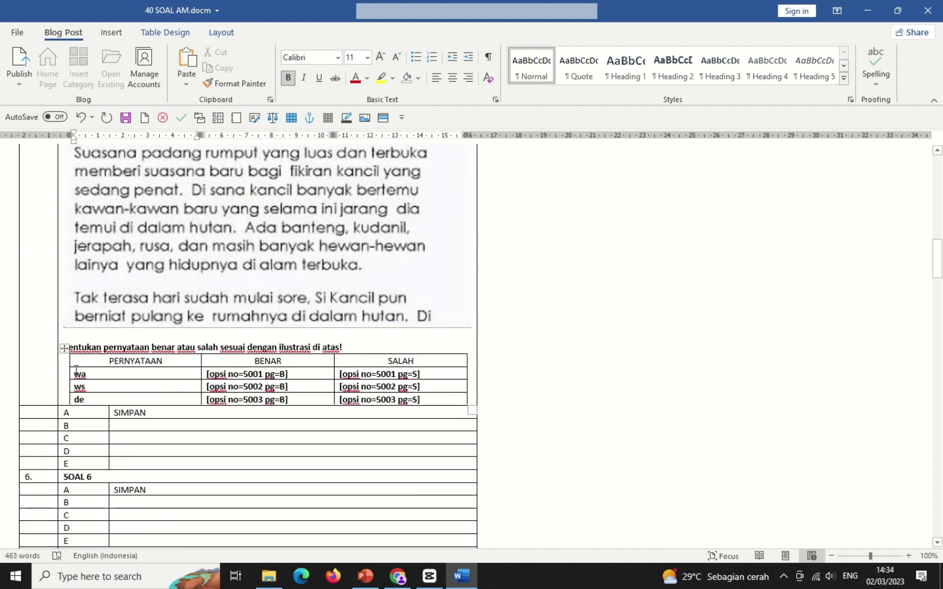
{"action": "double_click", "coordinate": [76, 374]}
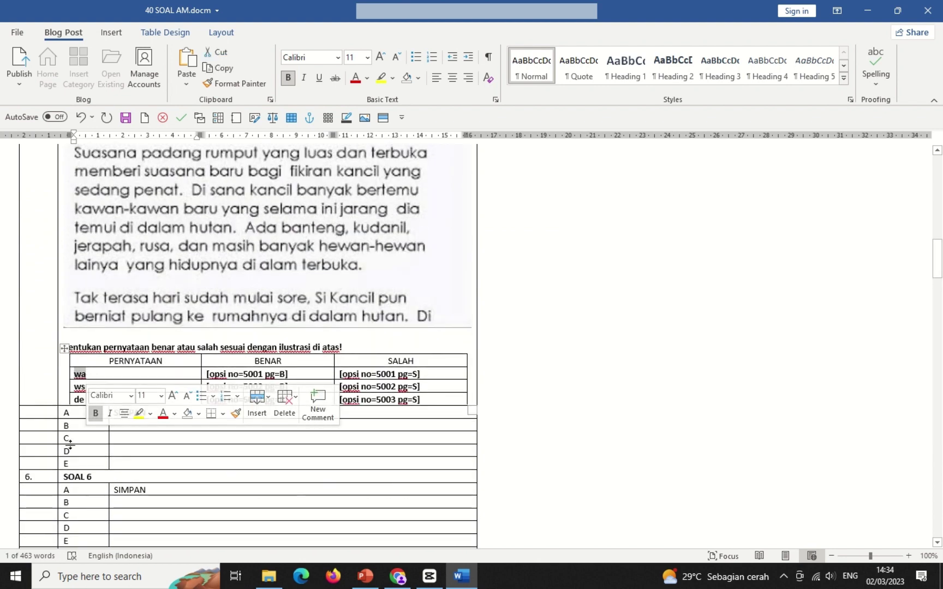
{"action": "type", "text": "Kanci"}
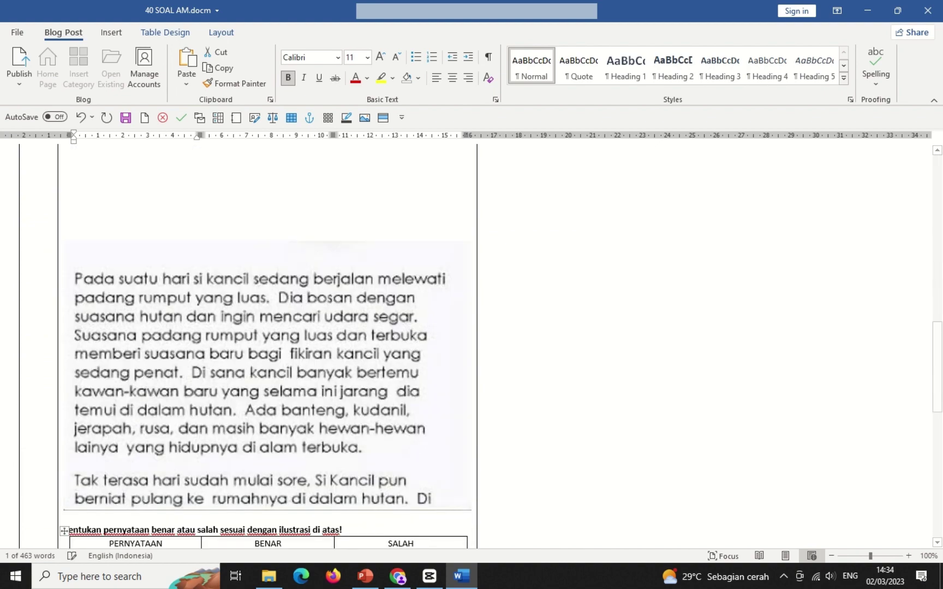
{"action": "type", "text": "l da"}
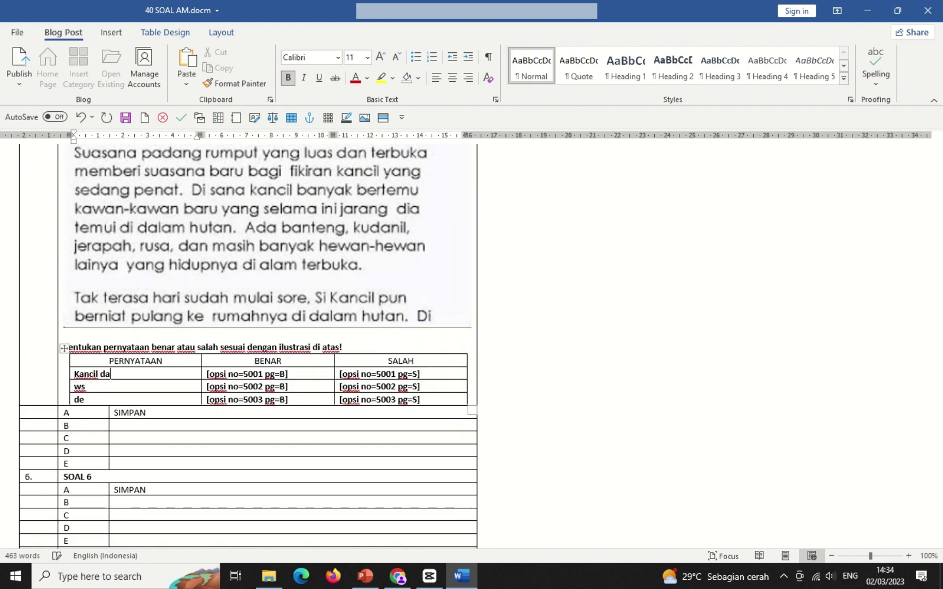
{"action": "type", "text": "n singa adalah tokoh"}
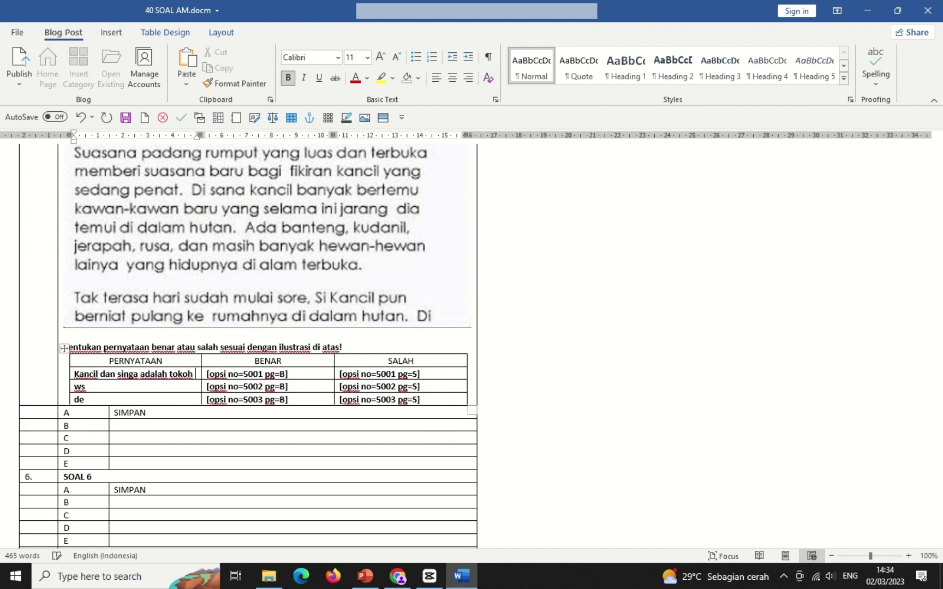
{"action": "type", "text": " pada "}
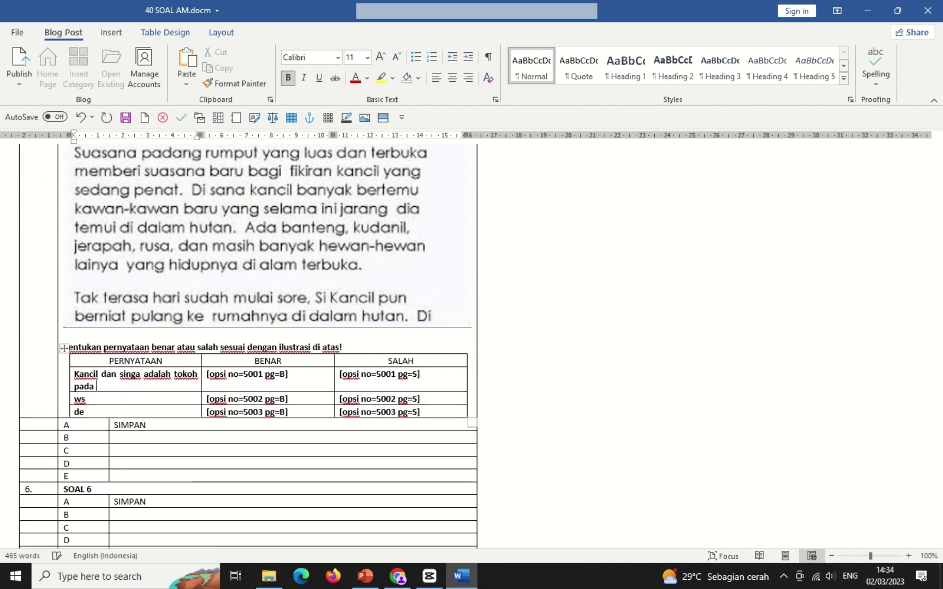
{"action": "type", "text": "caerita d"}
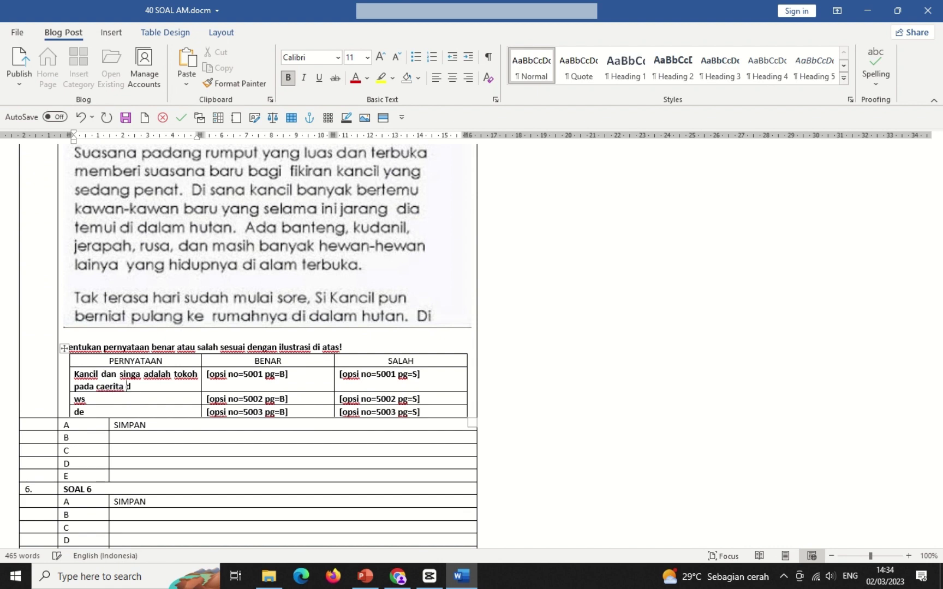
{"action": "type", "text": "i atas"}
{"action": "key", "text": "Left"}
{"action": "key", "text": "Left"}
{"action": "key", "text": "Left"}
{"action": "key", "text": "Left"}
{"action": "key", "text": "Left"}
{"action": "key", "text": "Left"}
{"action": "key", "text": "Left"}
{"action": "key", "text": "Left"}
{"action": "key", "text": "Left"}
{"action": "key", "text": "Left"}
{"action": "key", "text": "Left"}
{"action": "key", "text": "Left"}
{"action": "key", "text": "Left"}
{"action": "key", "text": "Delete"}
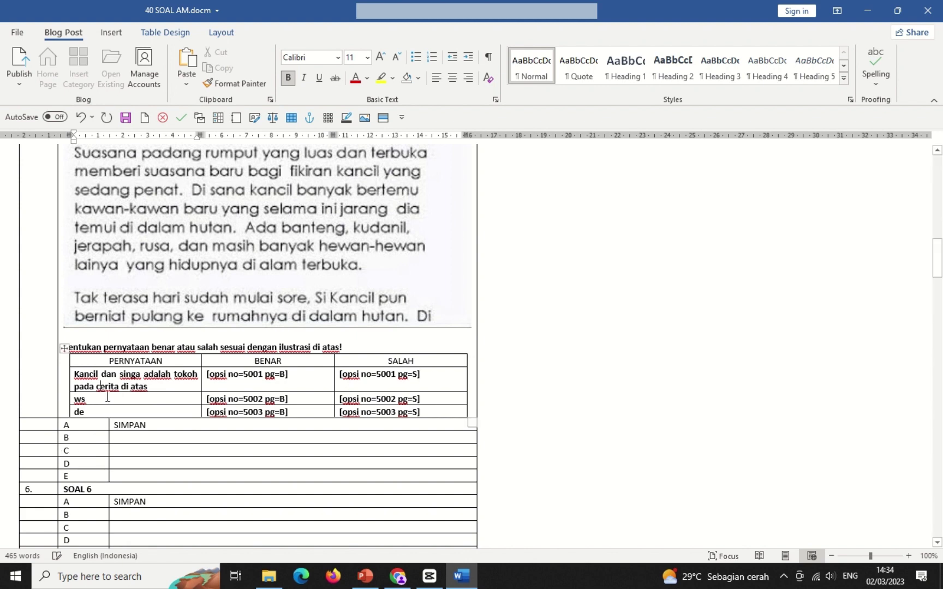
Step: Replace the second statement "ws" in question 5's table with "Amanat cerita di atas adalah janganlah suka berbohong."
{"action": "key", "text": "BackSpace"}
{"action": "key", "text": "BackSpace"}
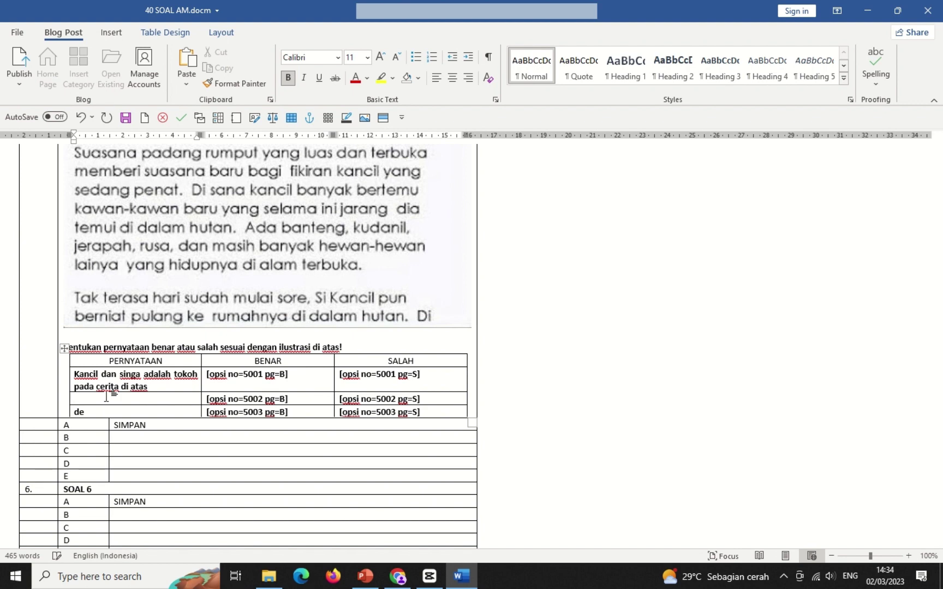
{"action": "type", "text": "Aam"}
{"action": "key", "text": "BackSpace"}
{"action": "key", "text": "BackSpace"}
{"action": "type", "text": "manat cerita di"}
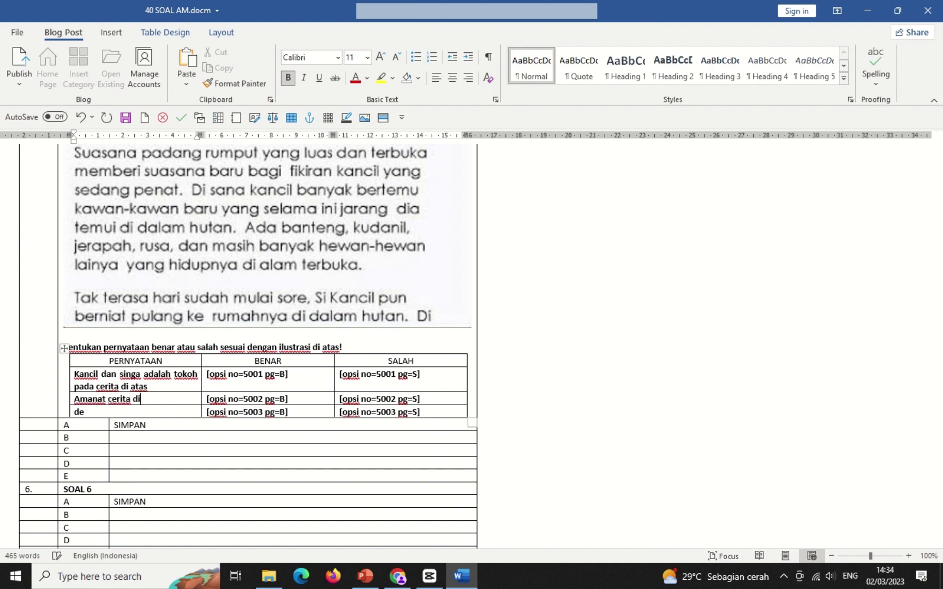
{"action": "type", "text": " atas adalah"}
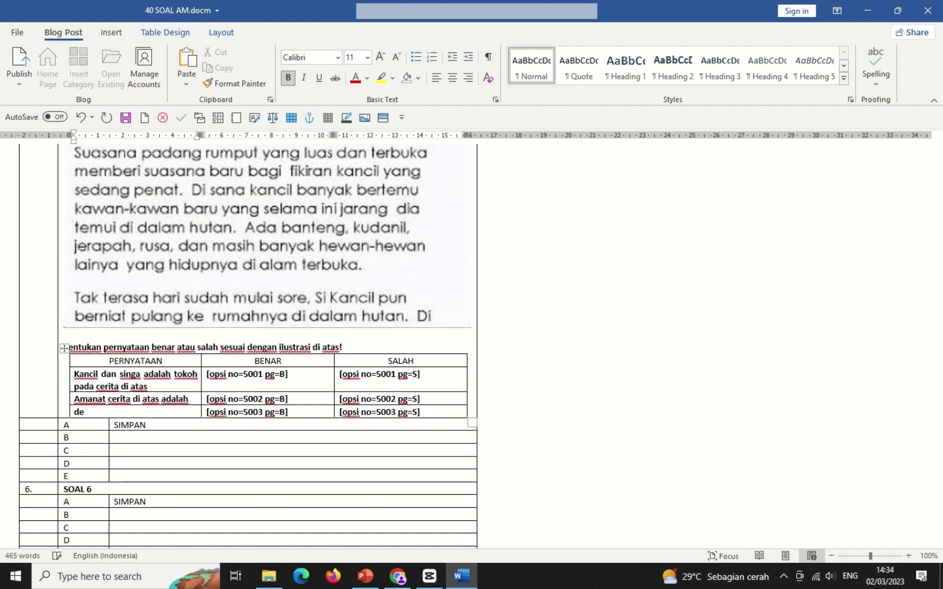
{"action": "type", "text": "jangan"}
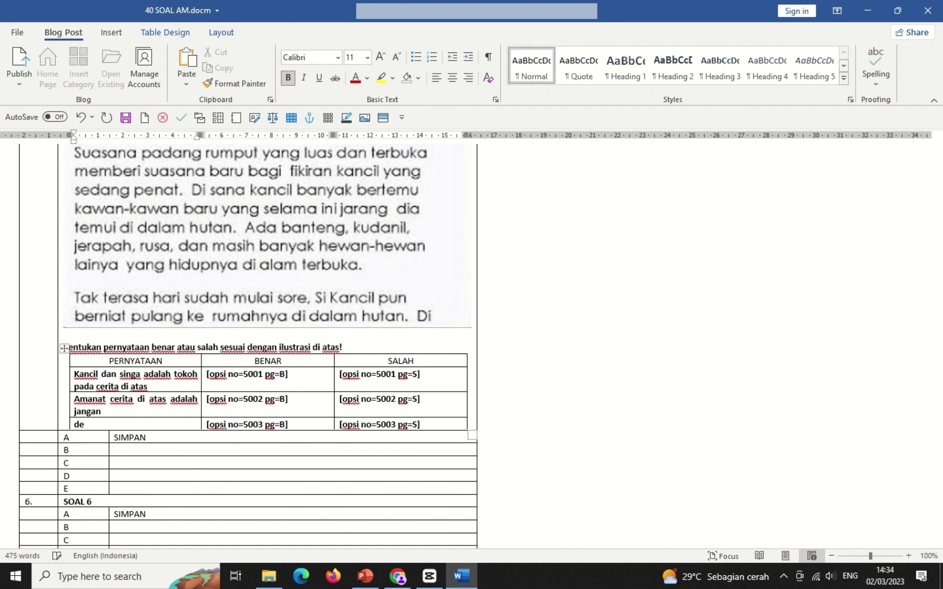
{"action": "type", "text": "lah suka berbohong"}
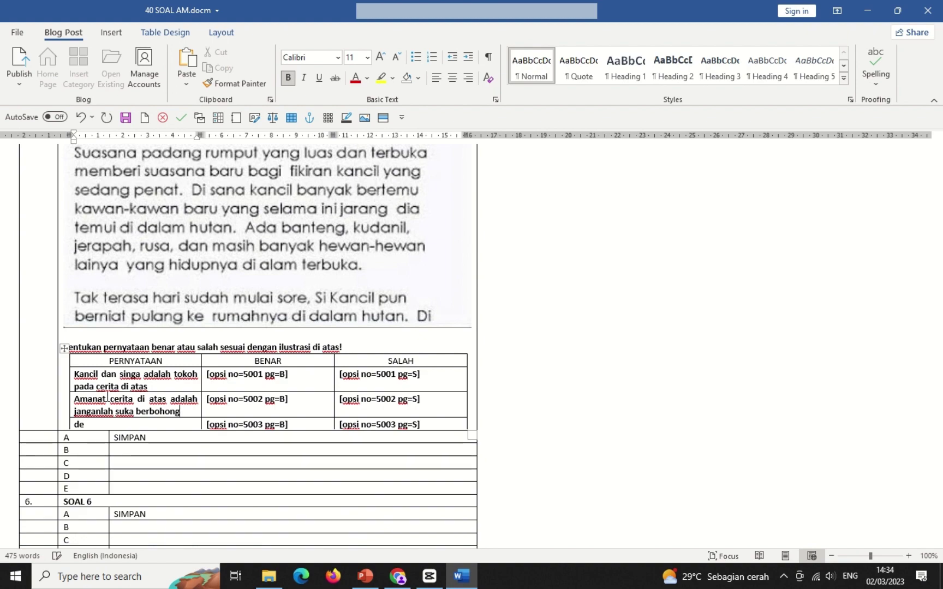
{"action": "type", "text": "."}
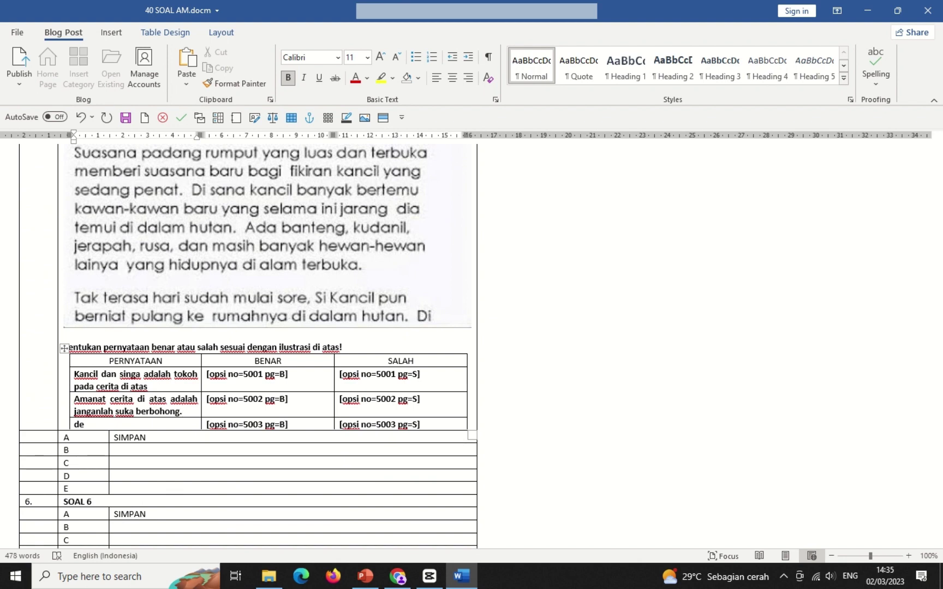
Step: Replace the third statement "de" in question 5's table with "Jerapah merupakan tokoh antagonis dalam cerita di atas"
{"action": "left_click", "coordinate": [97, 424]}
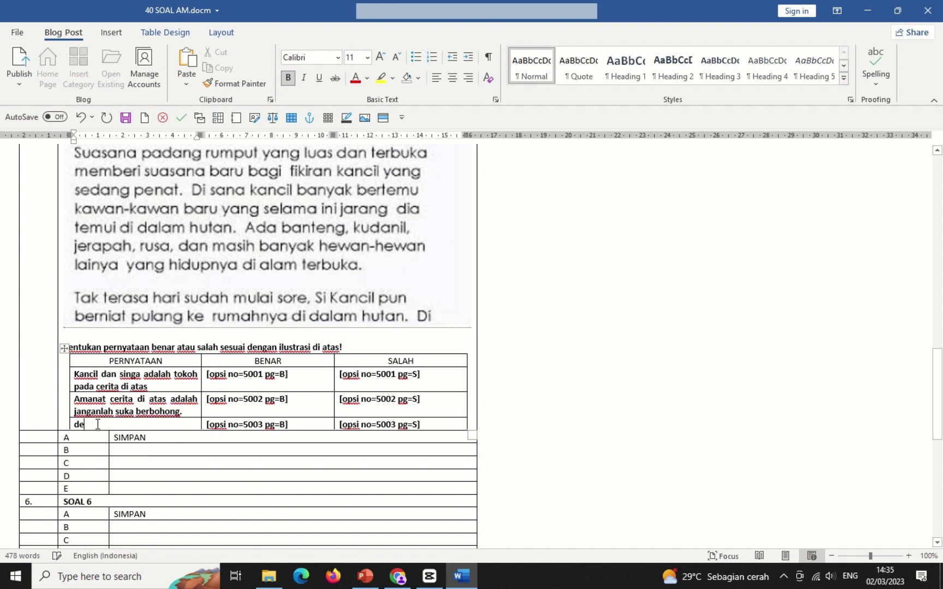
{"action": "key", "text": "BackSpace"}
{"action": "key", "text": "BackSpace"}
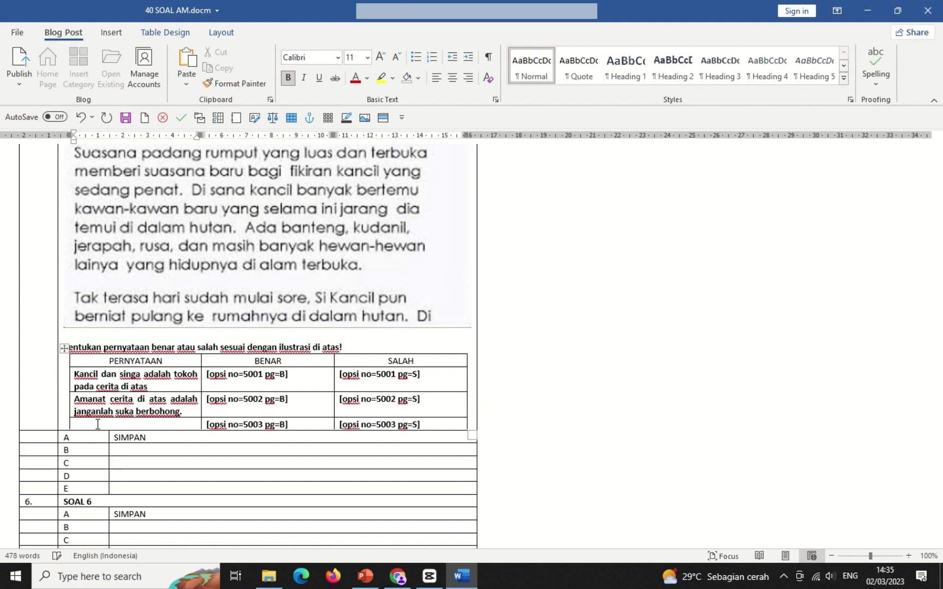
{"action": "type", "text": "jerapah a"}
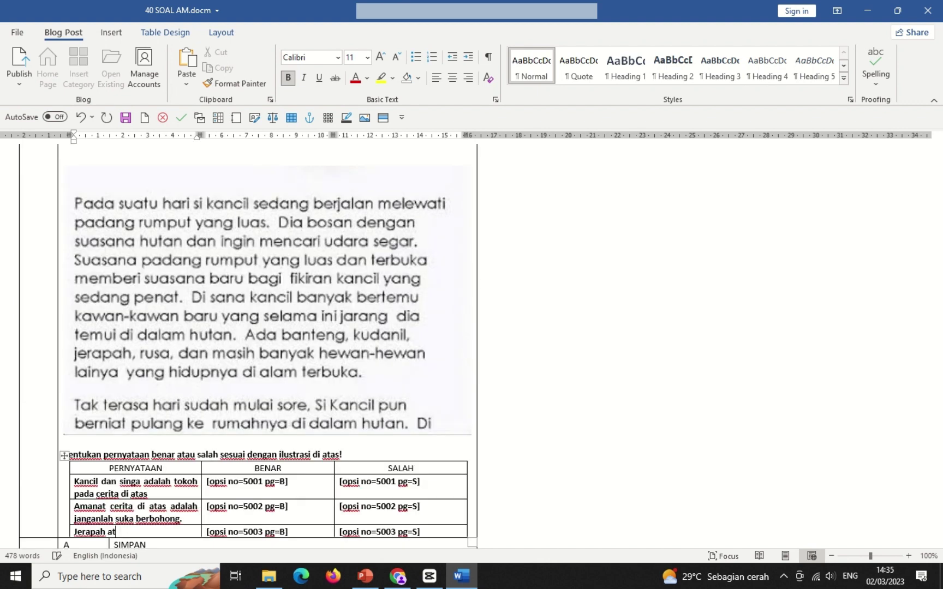
{"action": "key", "text": "BackSpace"}
{"action": "type", "text": "merupakan"}
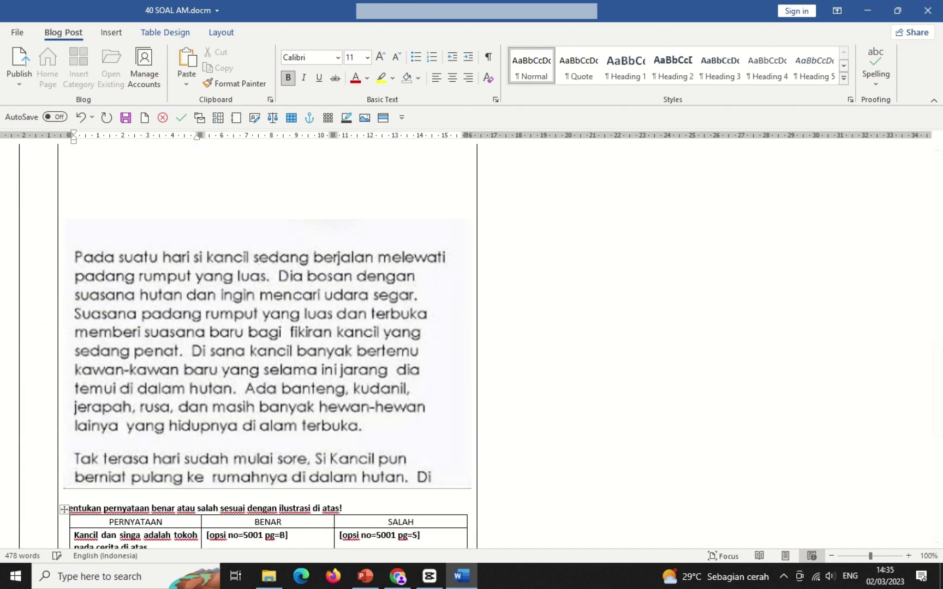
{"action": "type", "text": " tokoh anta"}
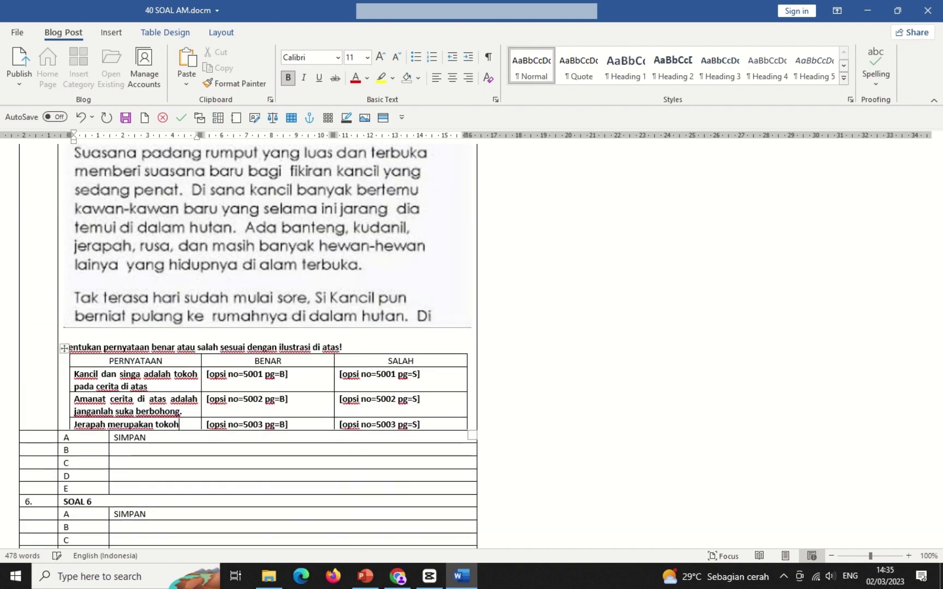
{"action": "type", "text": "nis"}
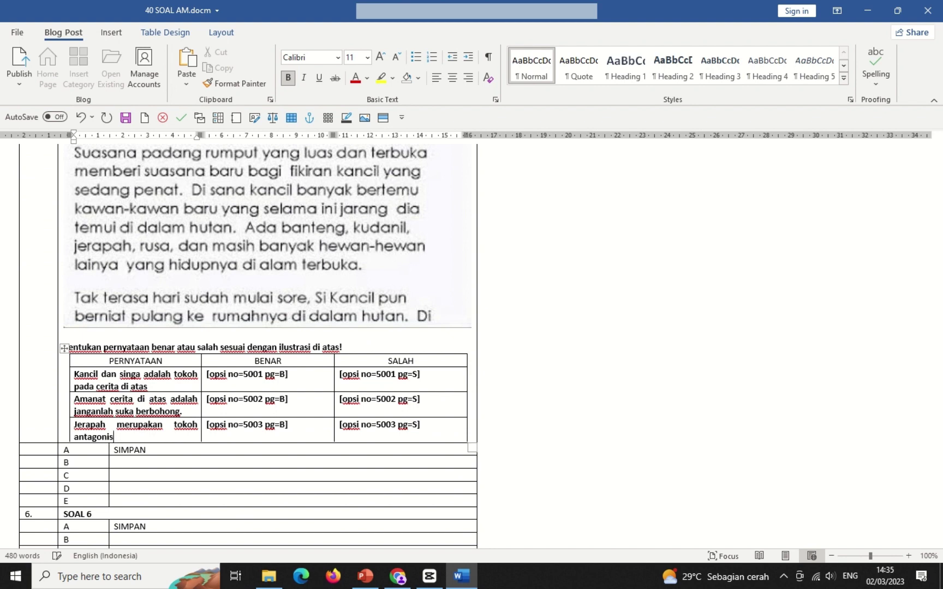
{"action": "type", "text": " dalam kisah"}
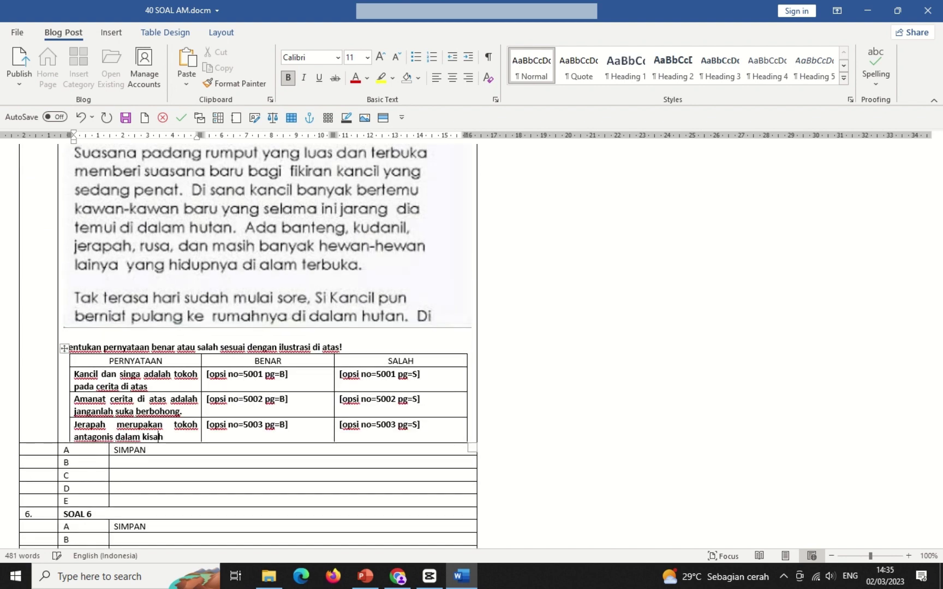
{"action": "type", "text": " di atas"}
{"action": "key", "text": "ctrl+shift+Left"}
{"action": "type", "text": "cerita"}
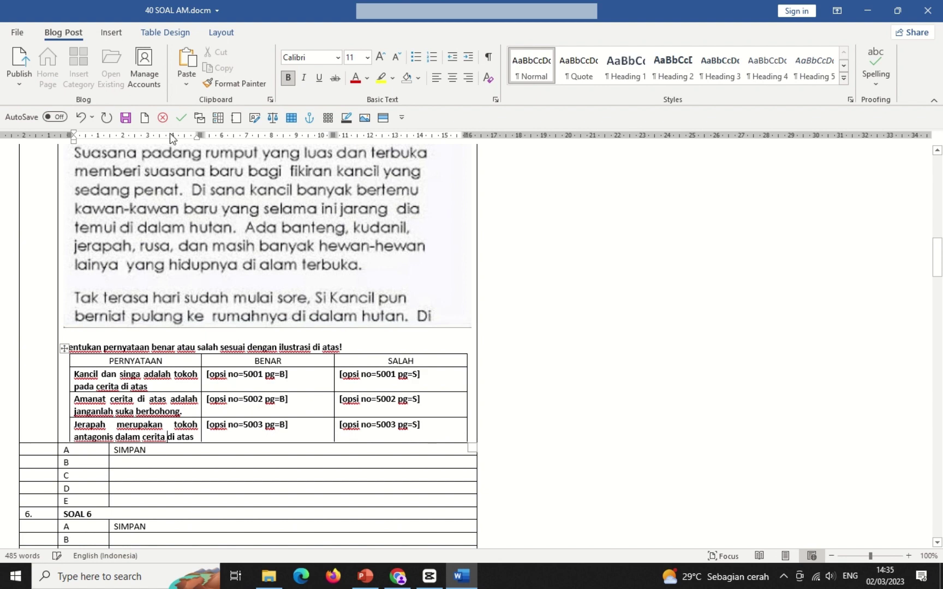
Step: Add a full stop at the end of the first statement in question 5's true/false table
{"action": "left_click", "coordinate": [358, 345]}
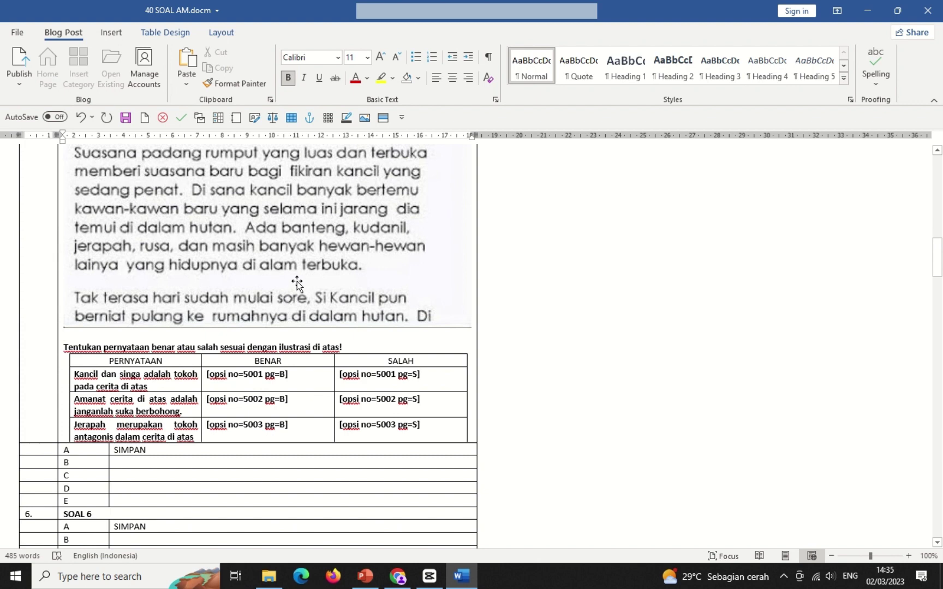
{"action": "left_click", "coordinate": [374, 349]}
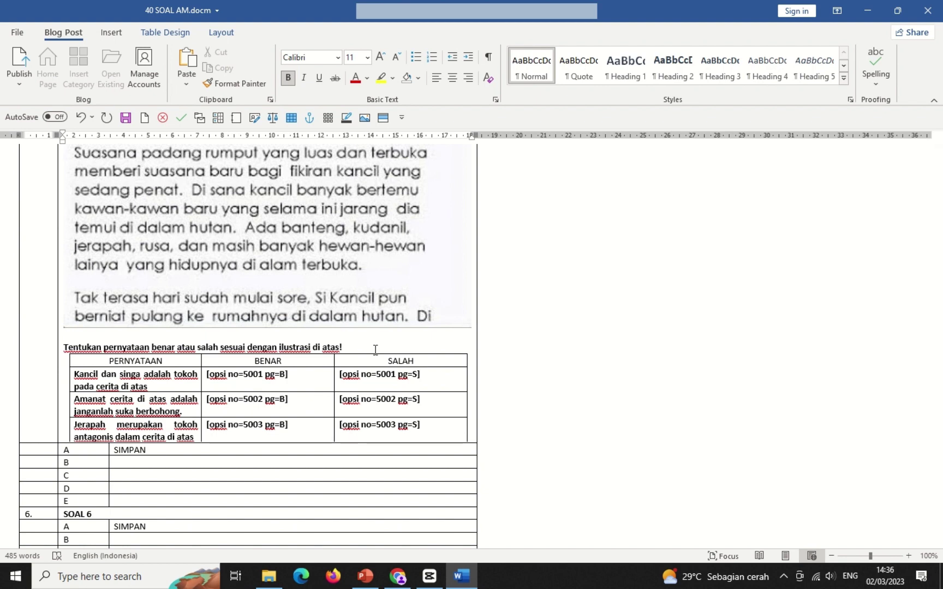
{"action": "left_click", "coordinate": [159, 383]}
{"action": "type", "text": "."}
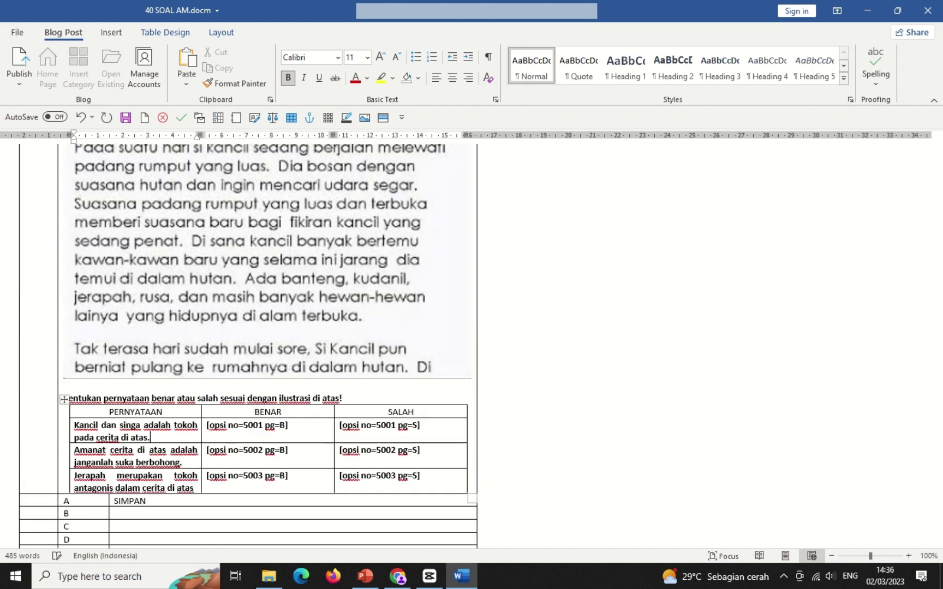
Step: Clear the placeholder text "SOAL 6" from question 6's question cell
{"action": "left_click", "coordinate": [111, 516]}
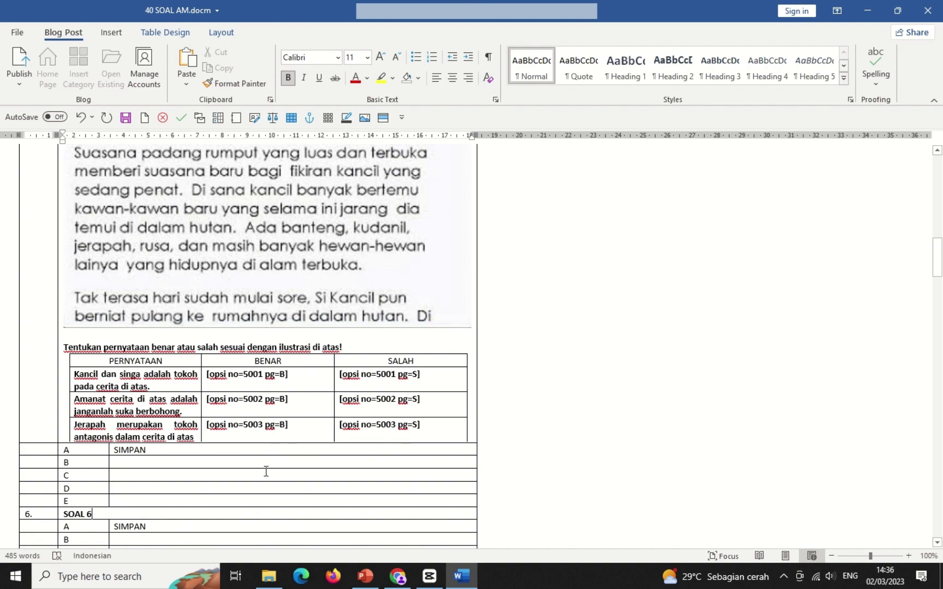
{"action": "scroll", "coordinate": [265, 472], "scroll_direction": "down", "scroll_amount": 10}
{"action": "key", "text": "BackSpace"}
{"action": "key", "text": "BackSpace"}
{"action": "key", "text": "BackSpace"}
{"action": "key", "text": "BackSpace"}
{"action": "key", "text": "BackSpace"}
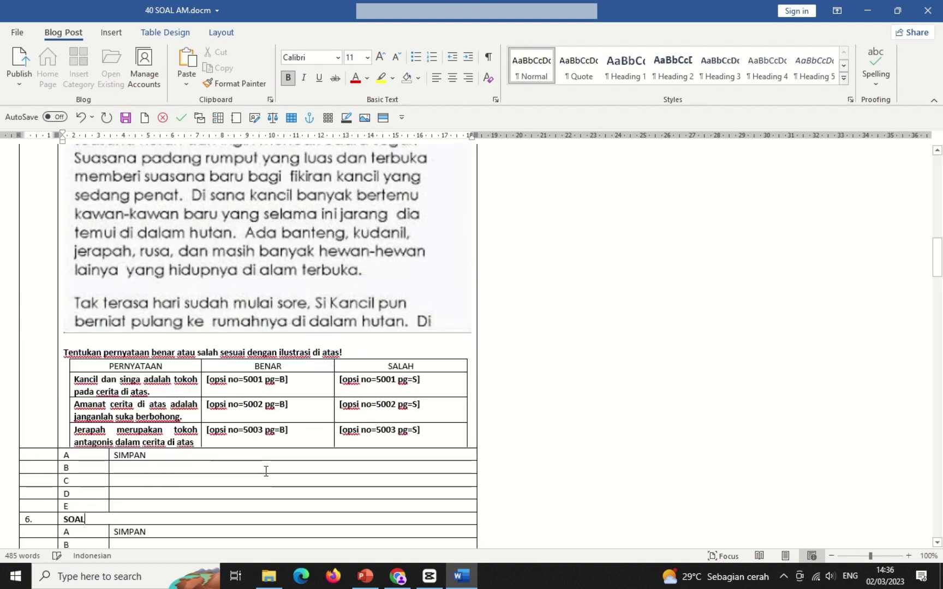
{"action": "scroll", "coordinate": [266, 472], "scroll_direction": "down", "scroll_amount": 10}
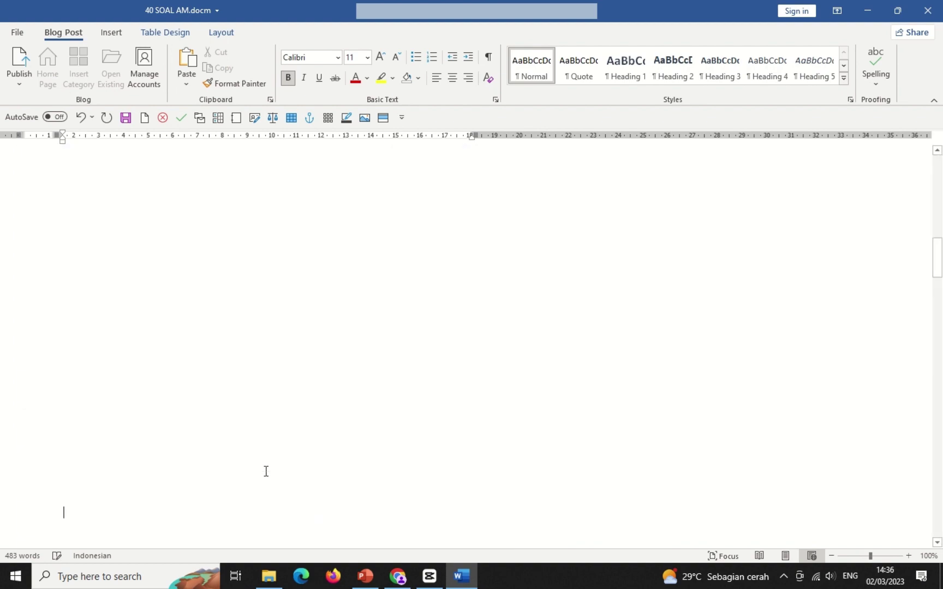
{"action": "key", "text": "BackSpace"}
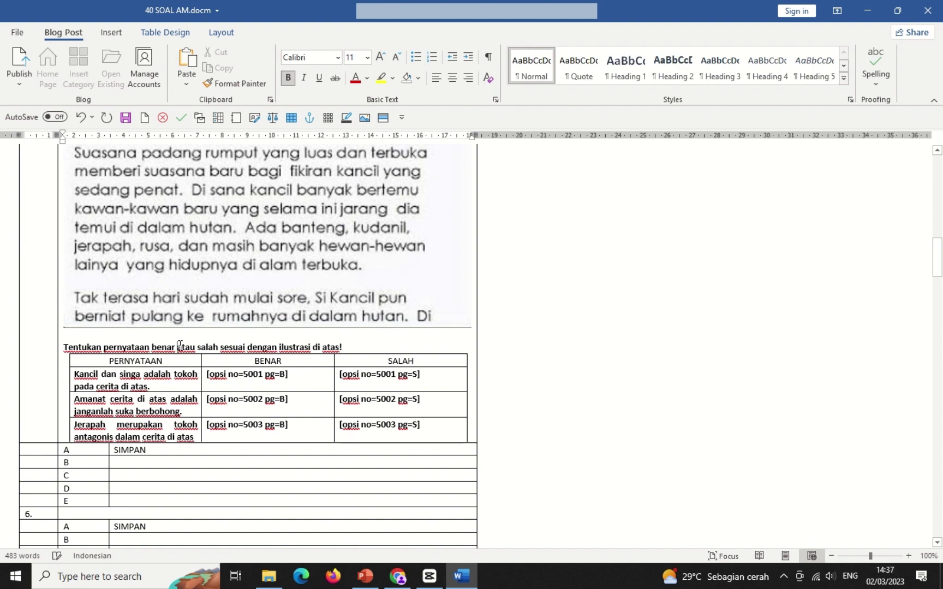
Step: Examine the answer option rows A to E of question 5 and compare them with those of question 4
{"action": "left_click", "coordinate": [117, 462]}
{"action": "left_click", "coordinate": [109, 449]}
{"action": "left_click", "coordinate": [69, 452]}
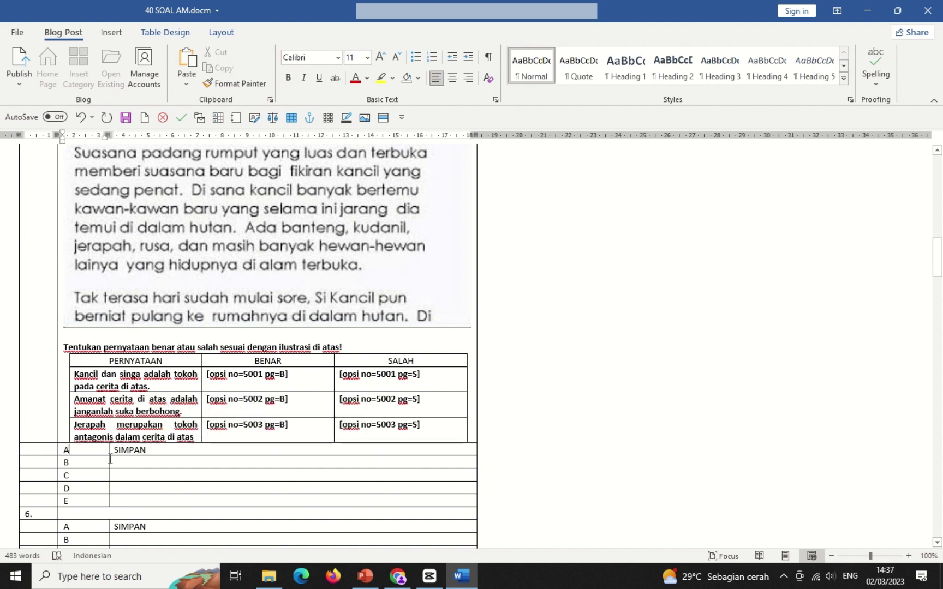
{"action": "left_click", "coordinate": [130, 473]}
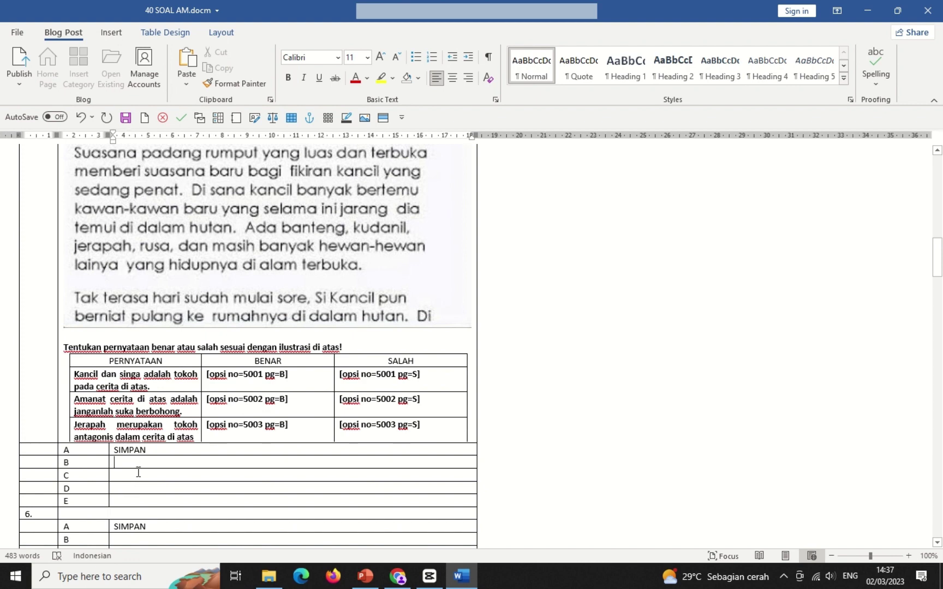
{"action": "left_click_drag", "start_coordinate": [136, 463], "coordinate": [134, 496]}
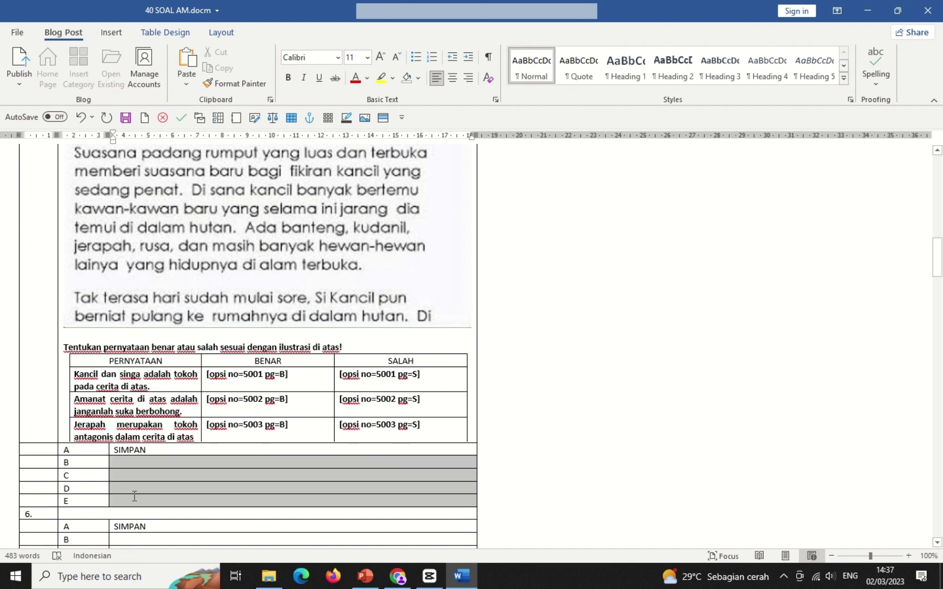
{"action": "left_click", "coordinate": [98, 448]}
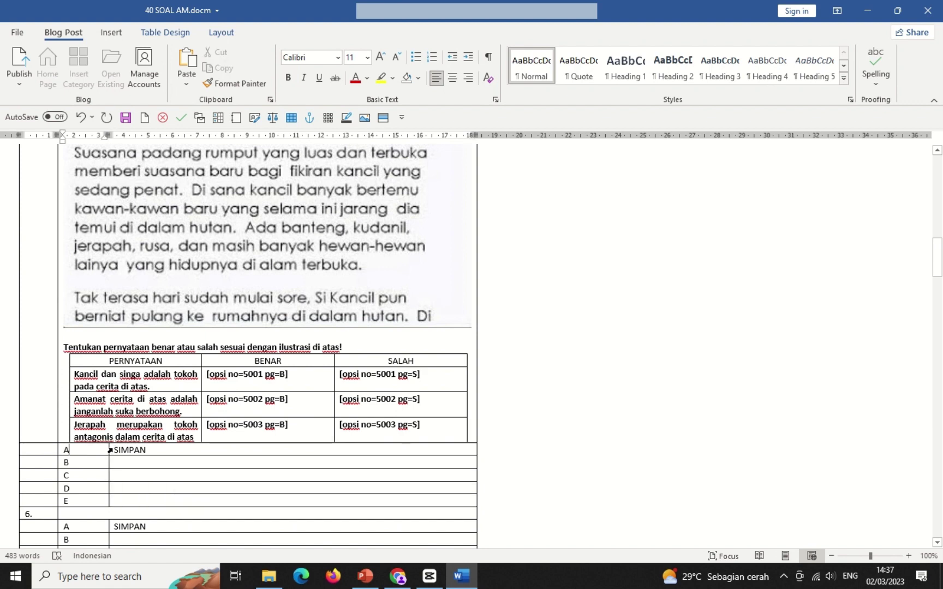
{"action": "left_click", "coordinate": [111, 449]}
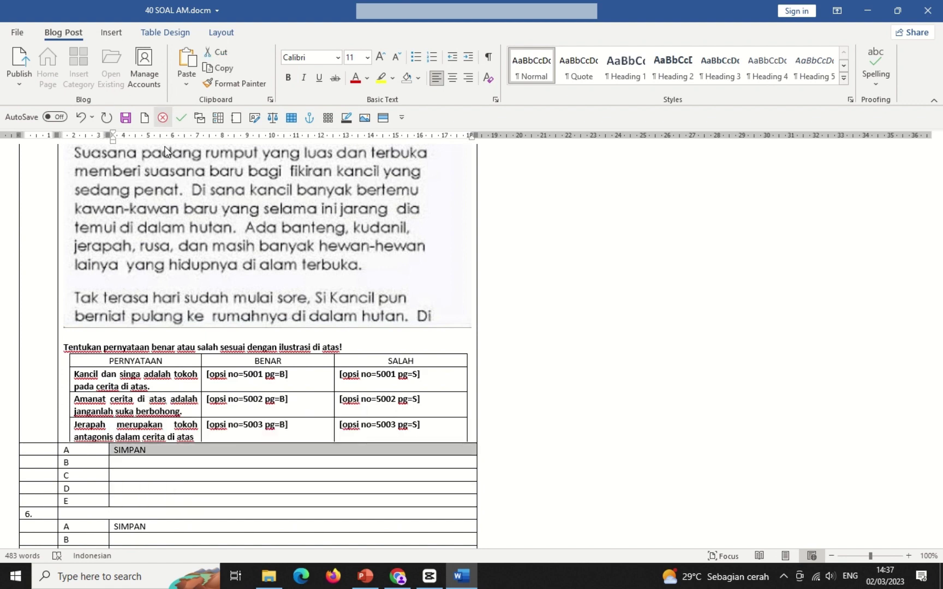
{"action": "scroll", "coordinate": [168, 175], "scroll_direction": "up", "scroll_amount": 3}
{"action": "scroll", "coordinate": [168, 175], "scroll_direction": "up", "scroll_amount": 10}
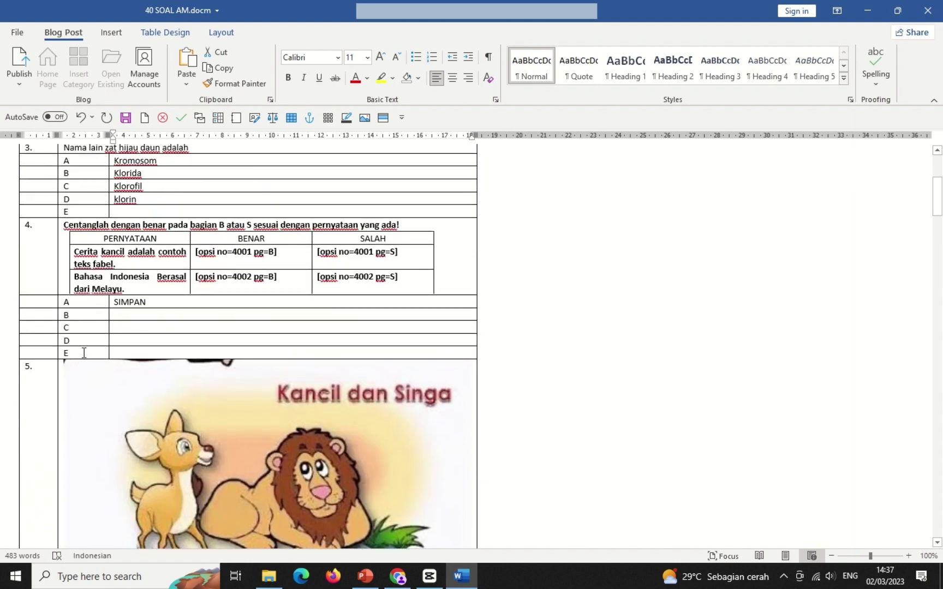
{"action": "left_click", "coordinate": [60, 303]}
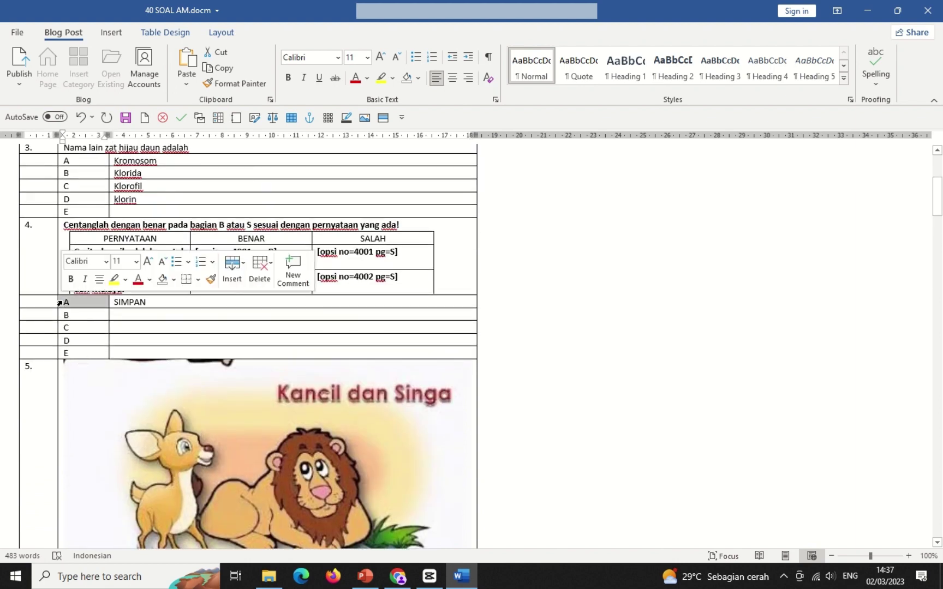
{"action": "left_click", "coordinate": [107, 306]}
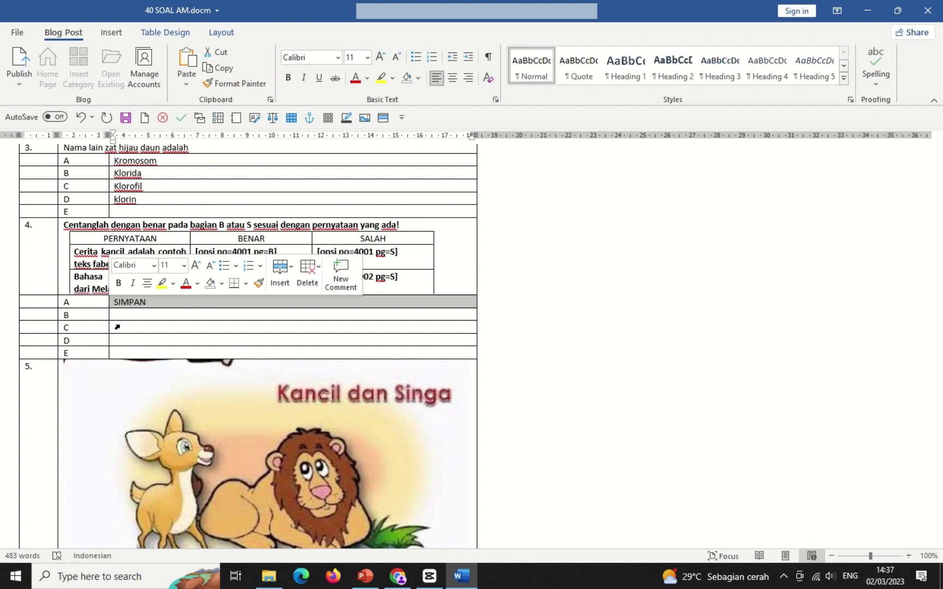
Step: Enter "Pernyataan berikut yang benar adalah!" as the question text of question 6
{"action": "scroll", "coordinate": [120, 327], "scroll_direction": "down", "scroll_amount": 7}
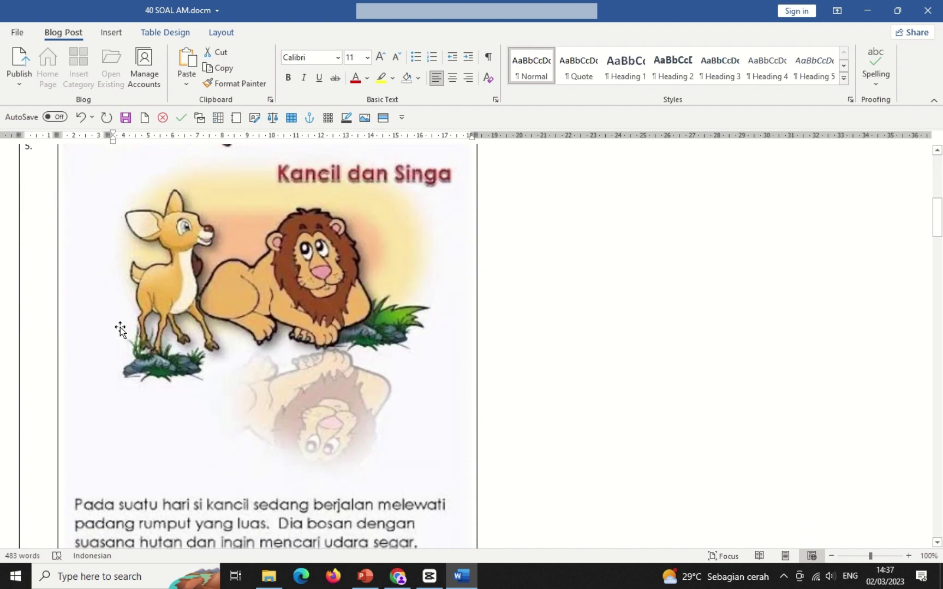
{"action": "scroll", "coordinate": [120, 326], "scroll_direction": "down", "scroll_amount": 16}
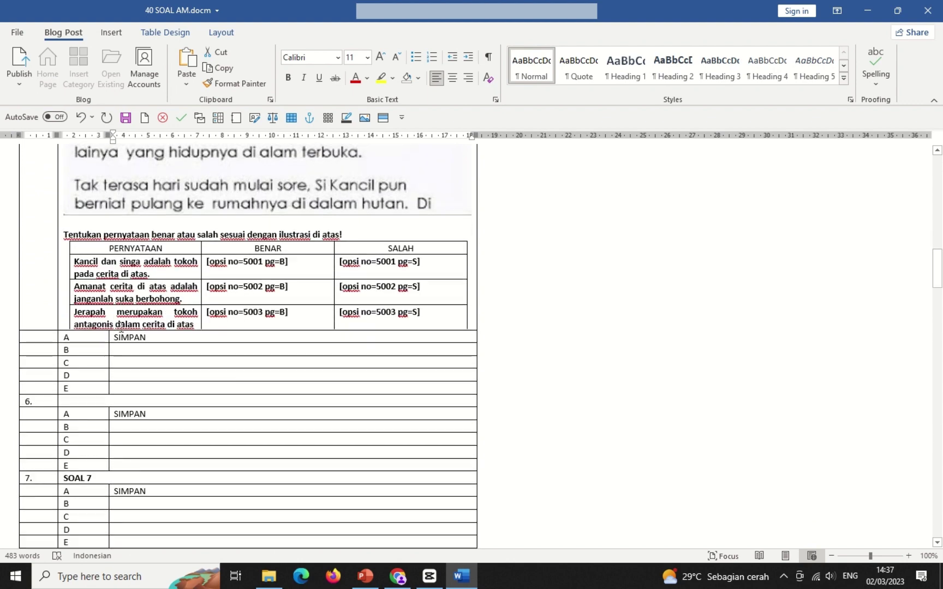
{"action": "scroll", "coordinate": [120, 326], "scroll_direction": "down", "scroll_amount": 3}
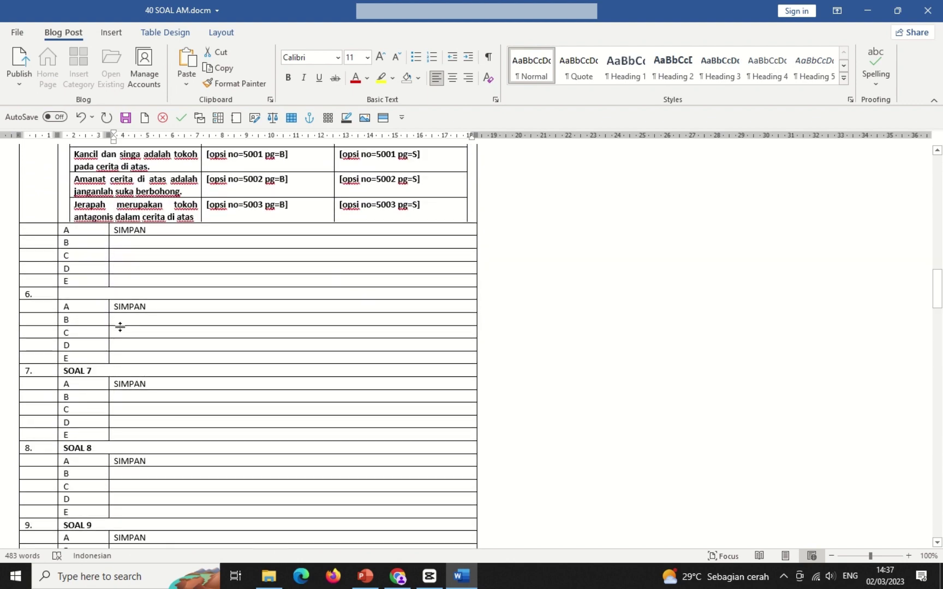
{"action": "left_click", "coordinate": [81, 293]}
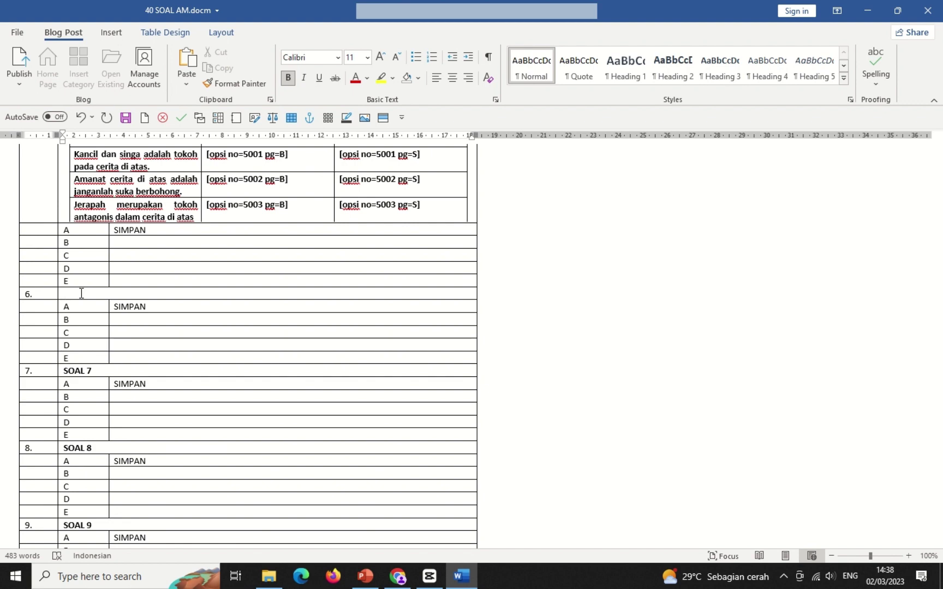
{"action": "type", "text": "Pernyataan"}
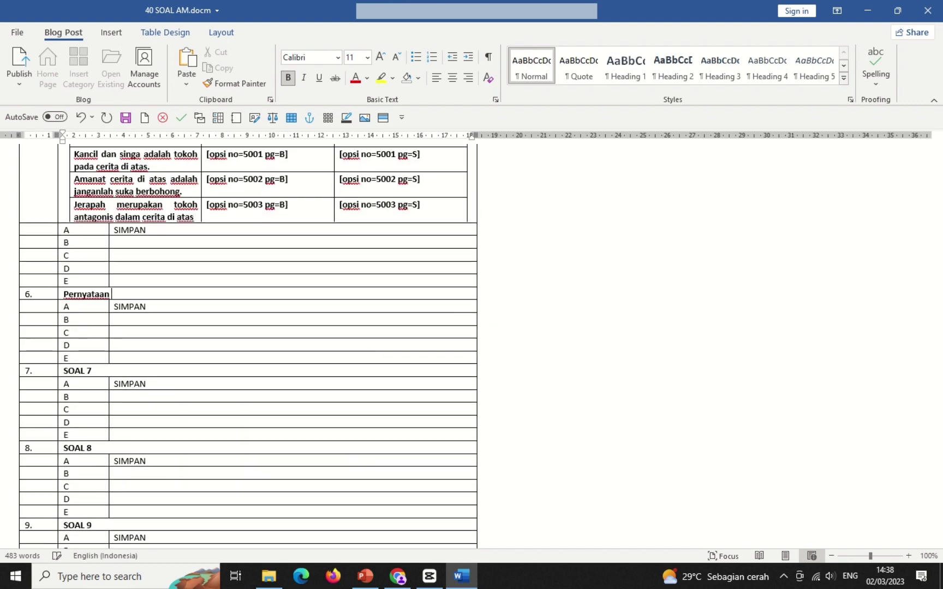
{"action": "type", "text": " berikut yang benar"}
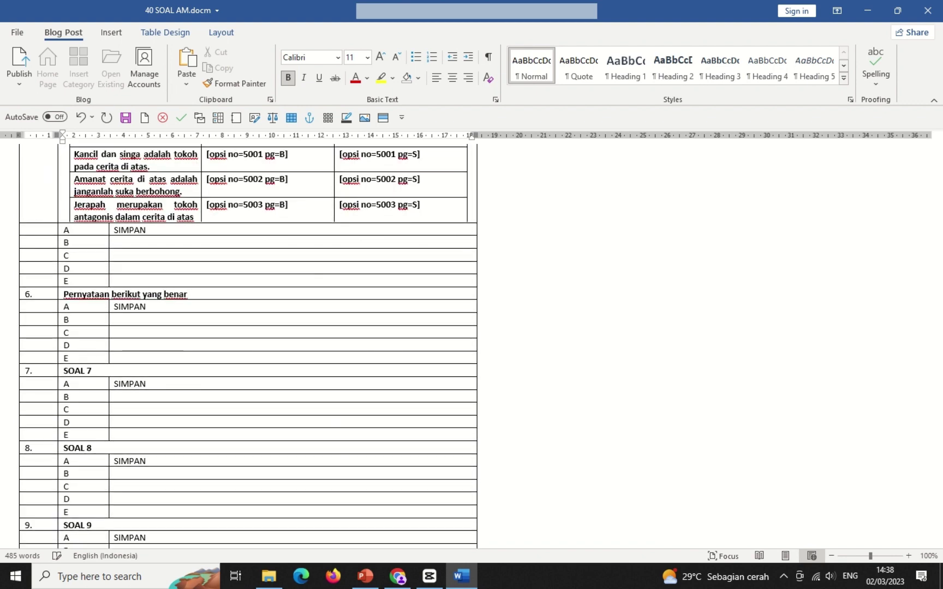
{"action": "type", "text": " adalah"}
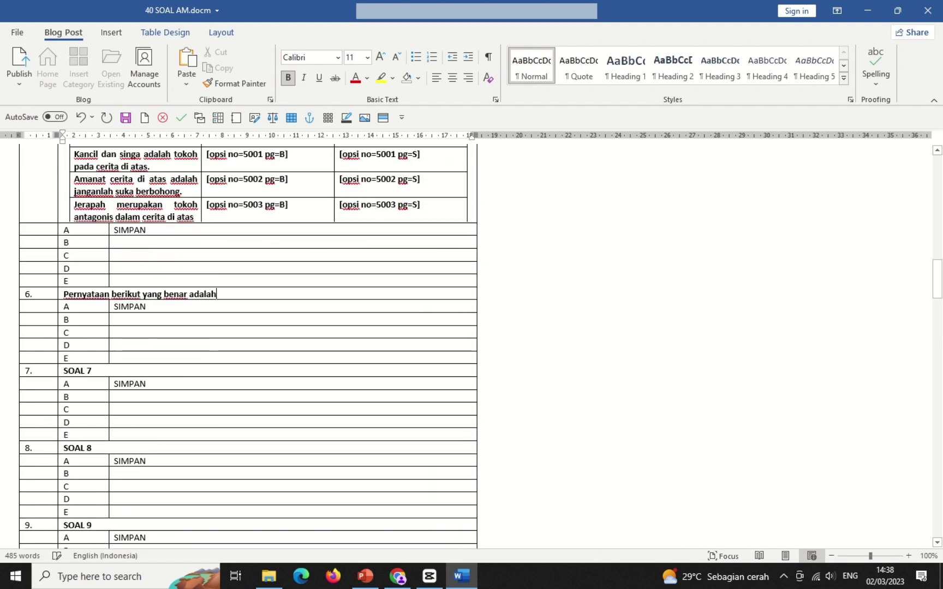
{"action": "type", "text": "!"}
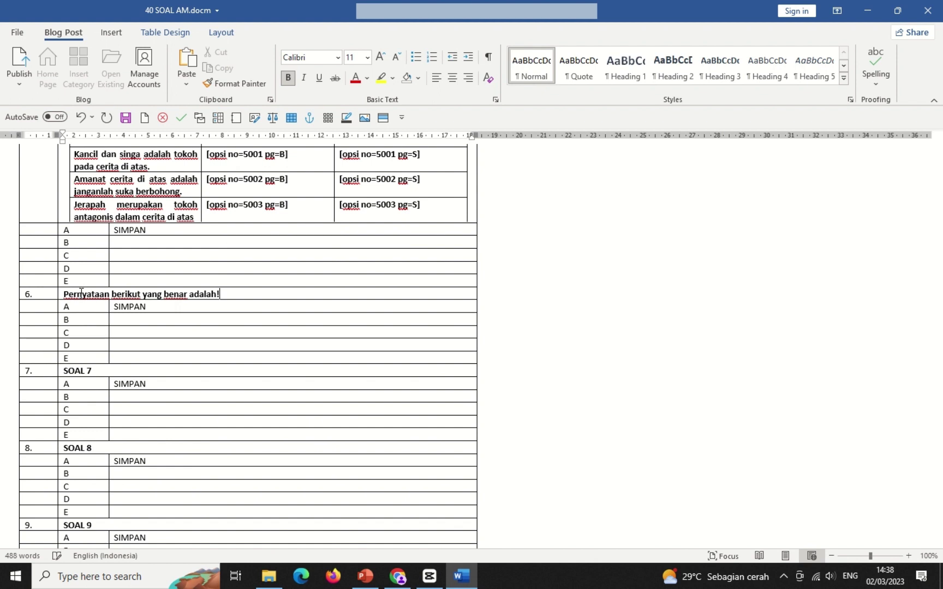
Step: Replace the ending "adalah!" of question 6's text with "terkait Pancasila adalah ...."
{"action": "key", "text": "ctrl+shift+Left"}
{"action": "key", "text": "ctrl+shift+Left"}
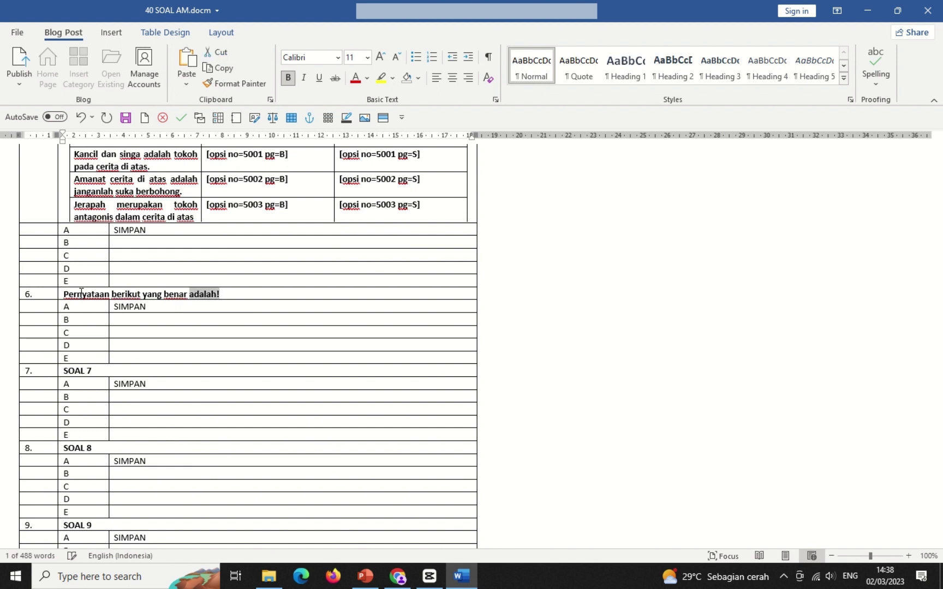
{"action": "type", "text": "terka"}
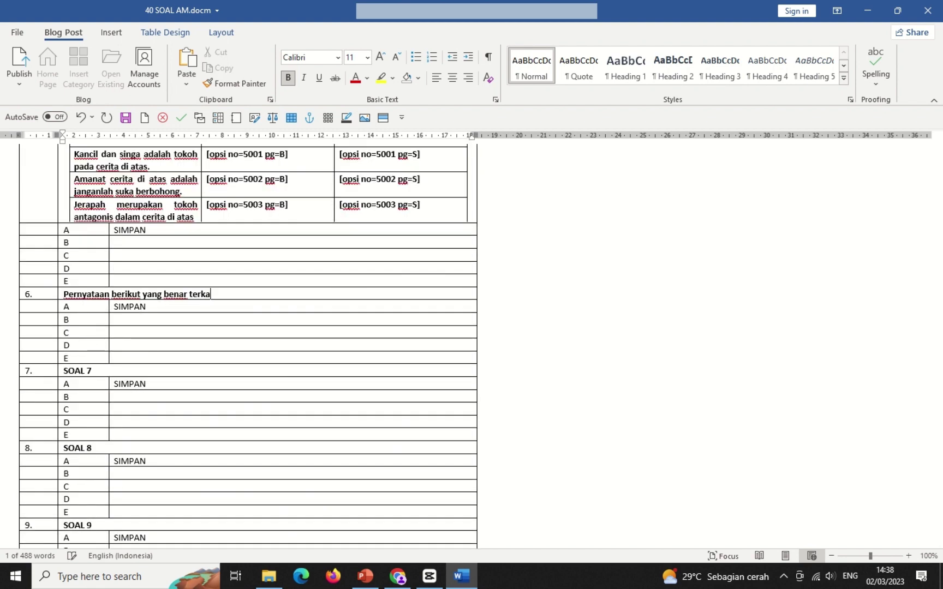
{"action": "type", "text": "it pancas"}
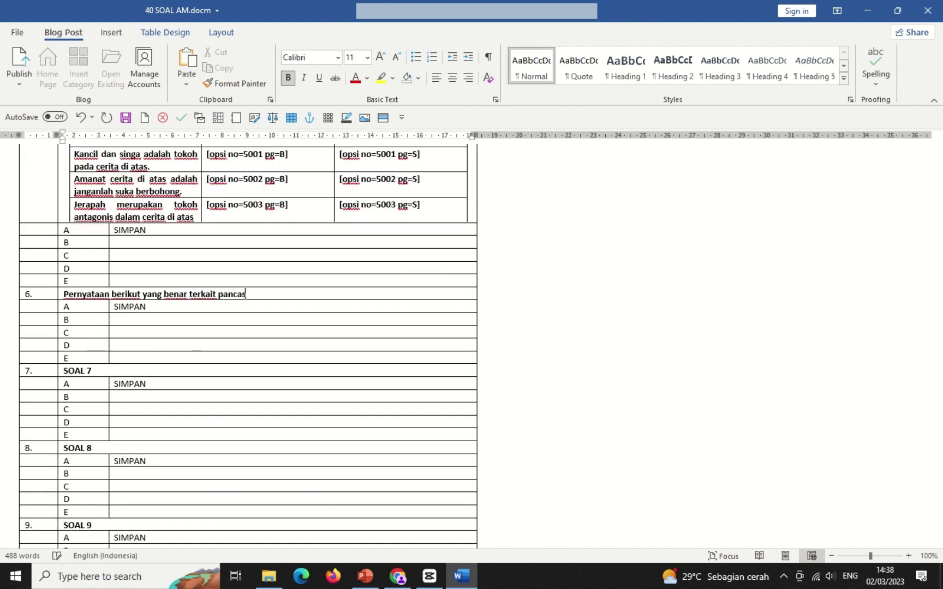
{"action": "type", "text": "ila adalah ...."}
Step: Insert a comma after "benar" in the question text of question 6
{"action": "left_click", "coordinate": [82, 294]}
{"action": "key", "text": "Left"}
{"action": "key", "text": "Left"}
{"action": "key", "text": "Left"}
{"action": "key", "text": "Left"}
{"action": "key", "text": "Left"}
{"action": "key", "text": "Left"}
{"action": "key", "text": "Left"}
{"action": "key", "text": "Left"}
{"action": "key", "text": "Left"}
{"action": "key", "text": "Left"}
{"action": "key", "text": "Left"}
{"action": "key", "text": "Left"}
{"action": "key", "text": "Left"}
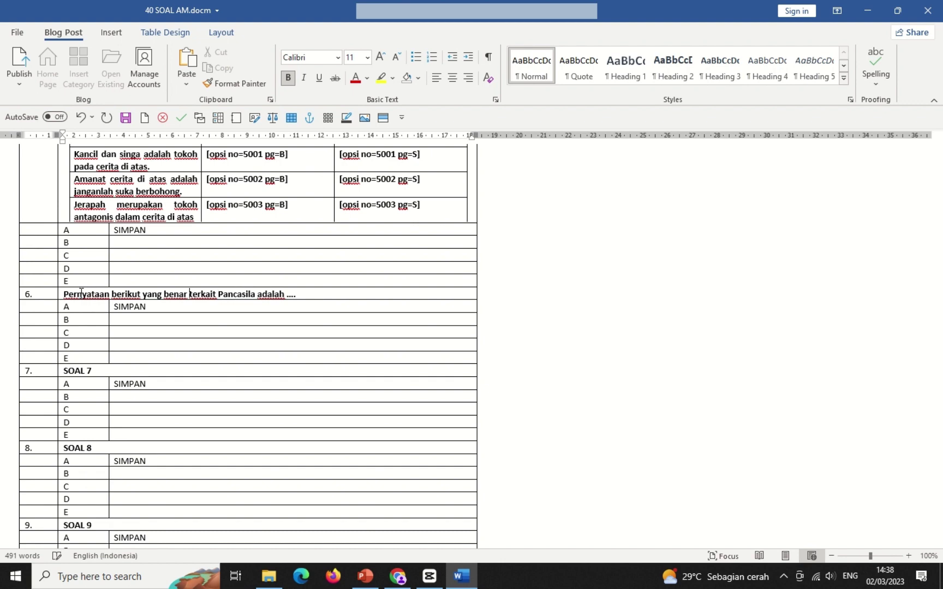
{"action": "type", "text": ","}
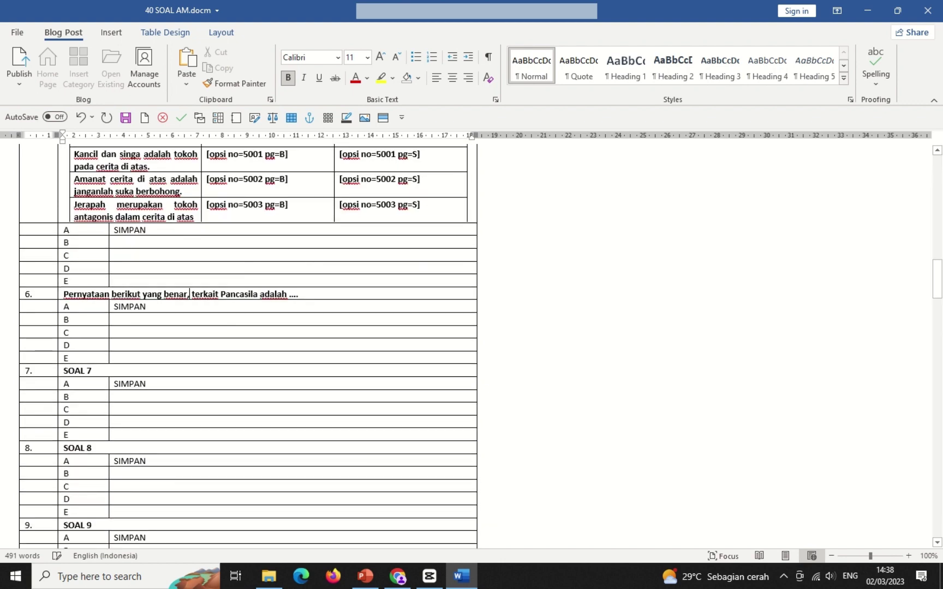
Step: Insert a checklist table on a new line below question 6's text, for question number 6 with 5 statements
{"action": "key", "text": "End"}
{"action": "key", "text": "Return"}
{"action": "scroll", "coordinate": [248, 344], "scroll_direction": "down", "scroll_amount": 1}
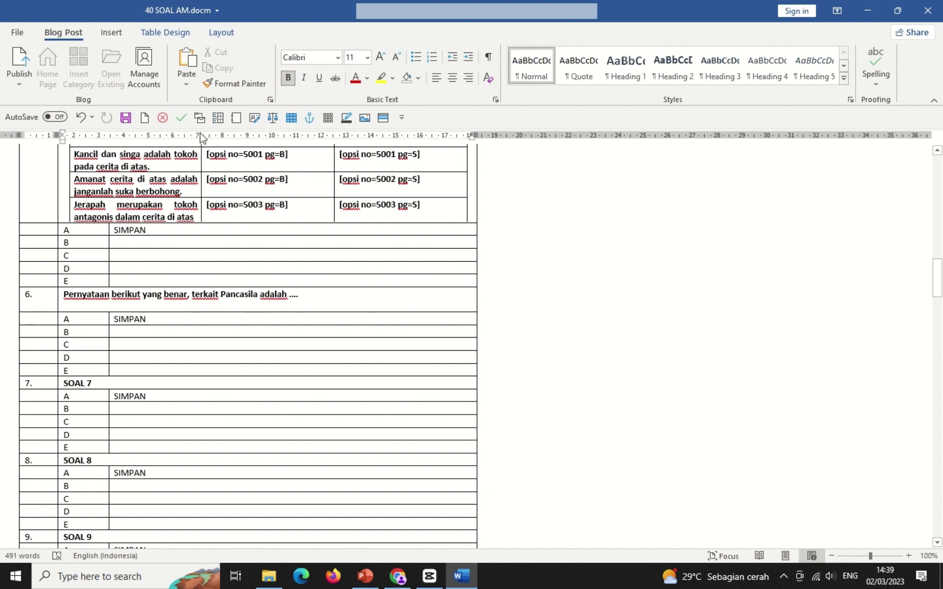
{"action": "left_click", "coordinate": [182, 117]}
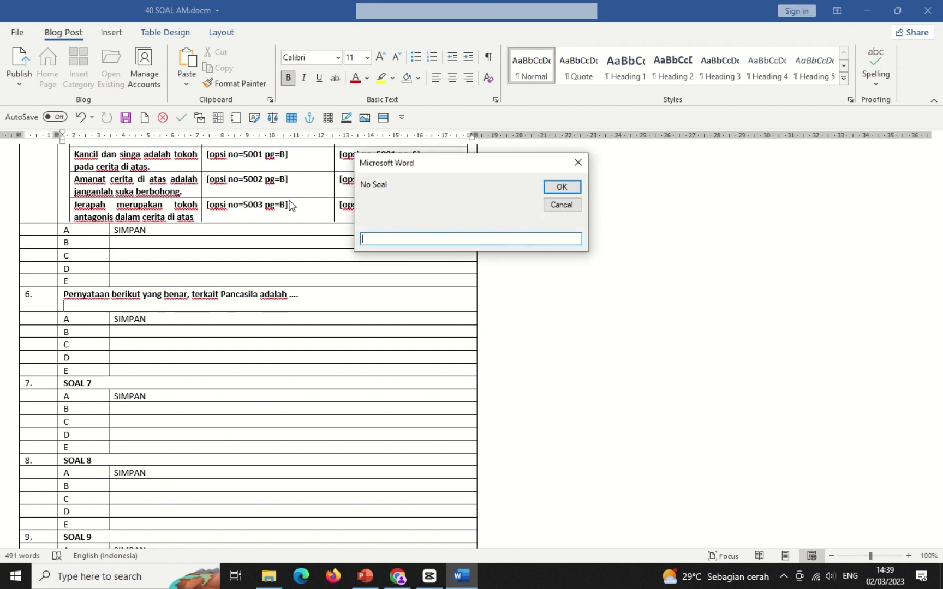
{"action": "type", "text": "6"}
{"action": "left_click", "coordinate": [564, 190]}
{"action": "type", "text": "5"}
{"action": "left_click", "coordinate": [560, 189]}
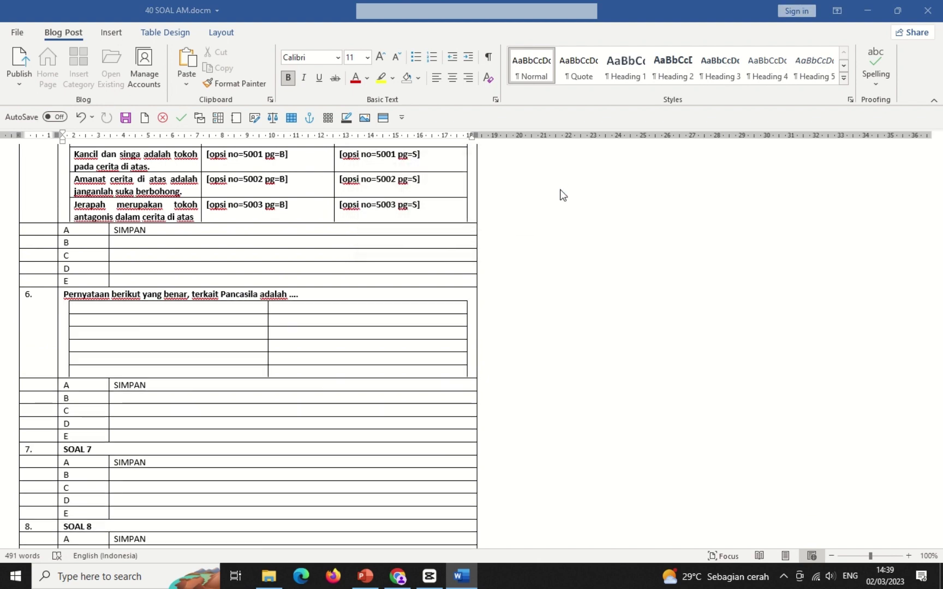
Step: Enter "pancasila terdiri atas 5 poin utama." and "bintang adalah lambang sila ke tiga." as statements 1 and 2 of question 6
{"action": "left_click_drag", "start_coordinate": [460, 169], "coordinate": [659, 262]}
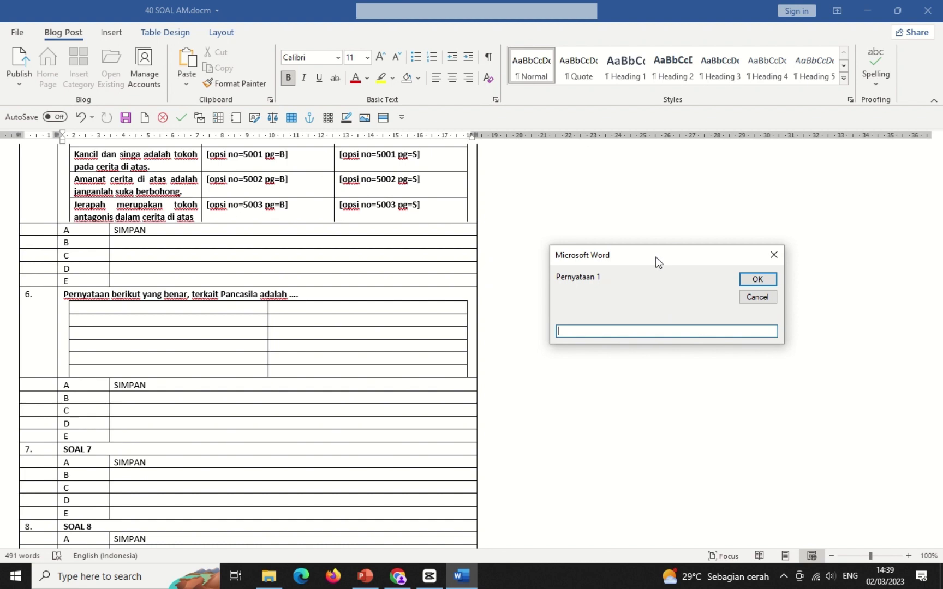
{"action": "type", "text": "pancasila terdiri atas 5 poin utama."}
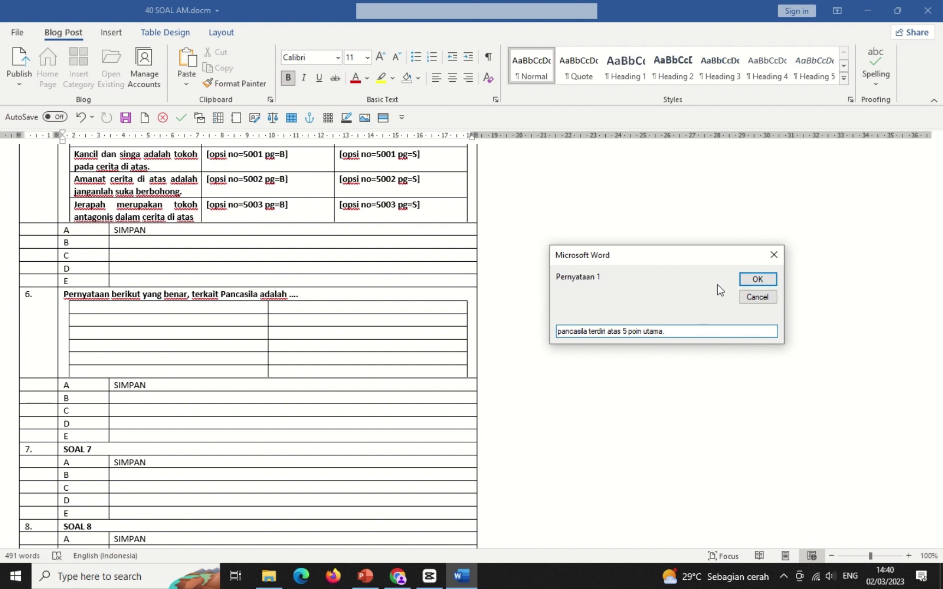
{"action": "left_click", "coordinate": [756, 280]}
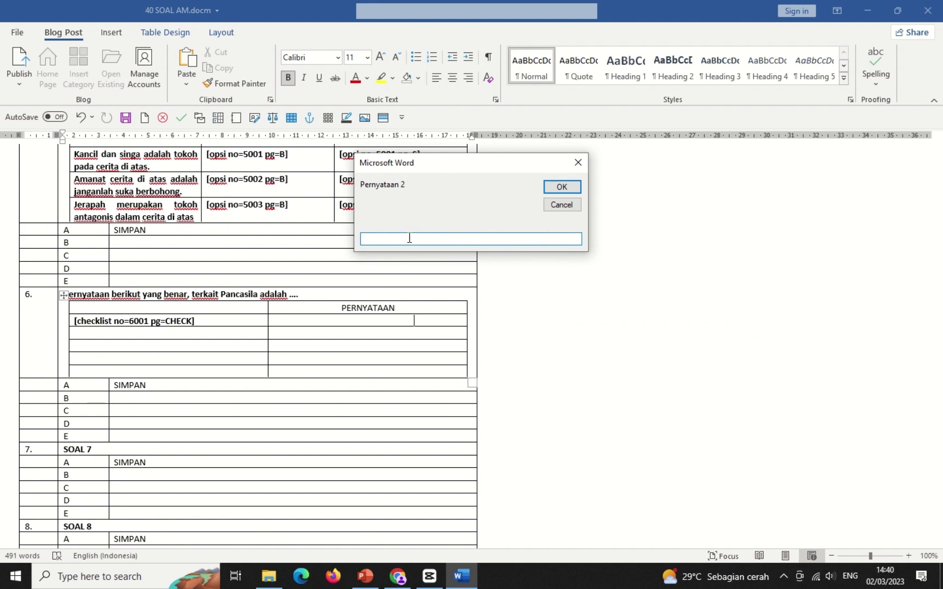
{"action": "type", "text": "bintang adalah lambang sila ke "}
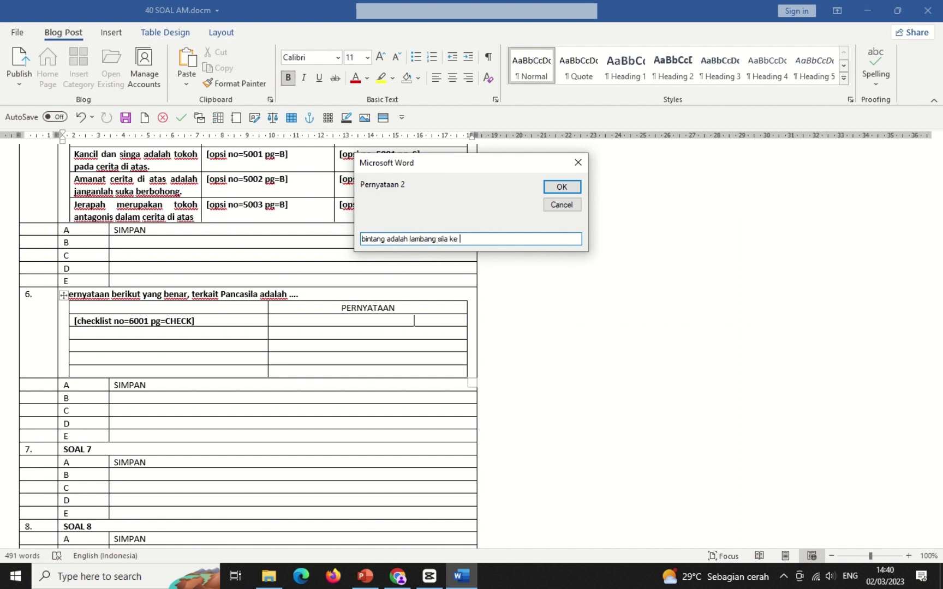
{"action": "type", "text": "tiga."}
{"action": "left_click", "coordinate": [579, 187]}
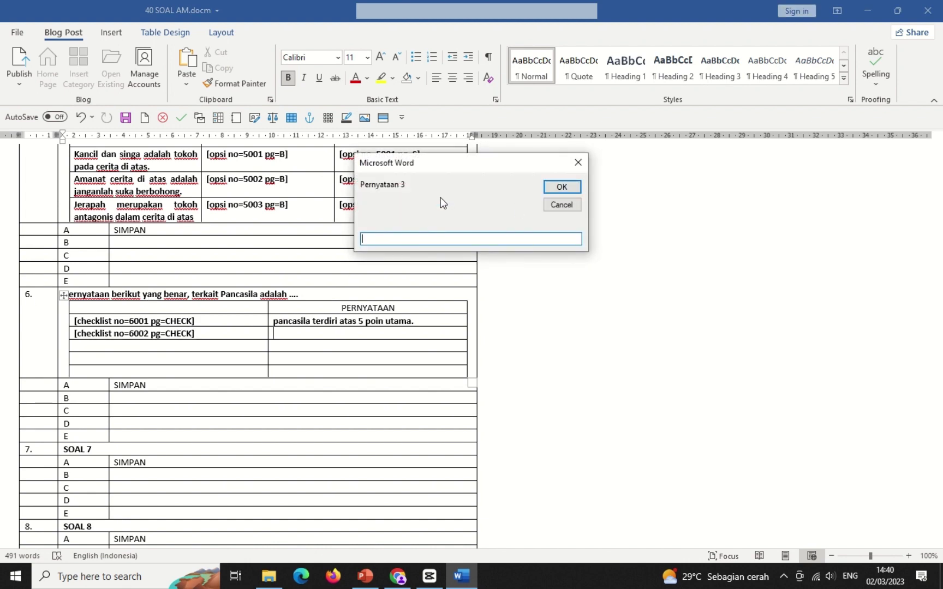
Step: Enter "padi kapas adalah lambang sila ke satu." as statement 3 of question 6
{"action": "left_click_drag", "start_coordinate": [455, 166], "coordinate": [598, 239]}
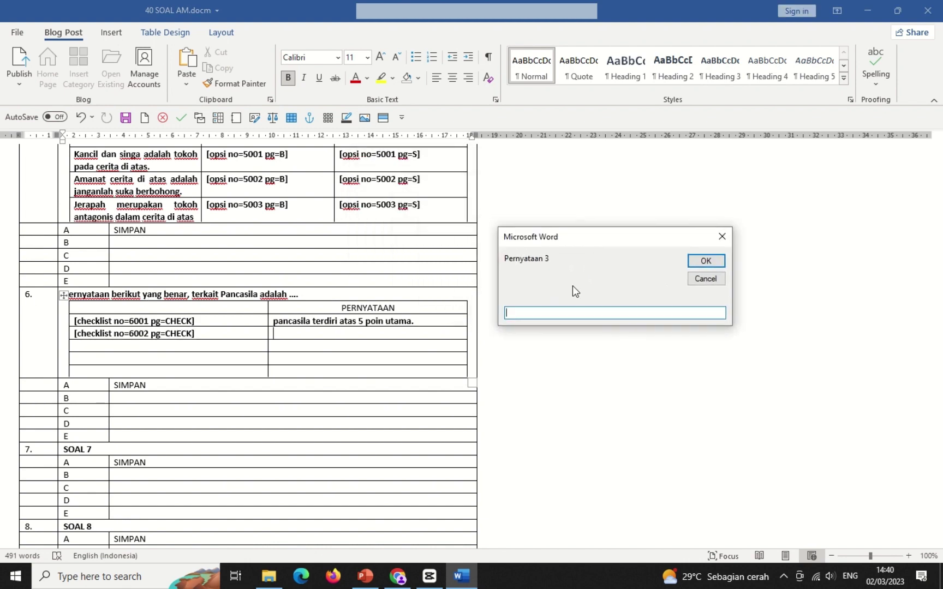
{"action": "type", "text": "padi kapas adalah lambang sila ke "}
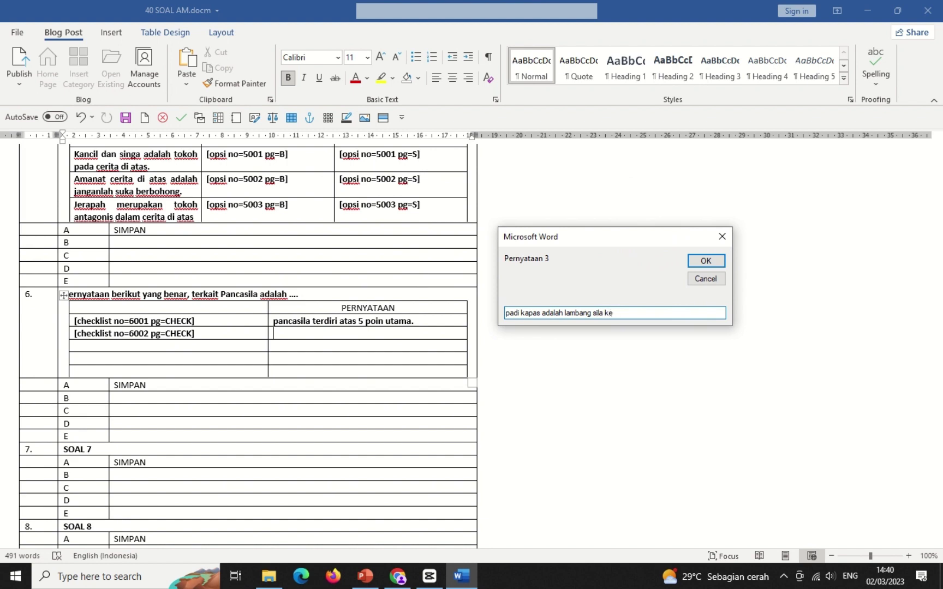
{"action": "type", "text": "satu."}
{"action": "left_click", "coordinate": [705, 261]}
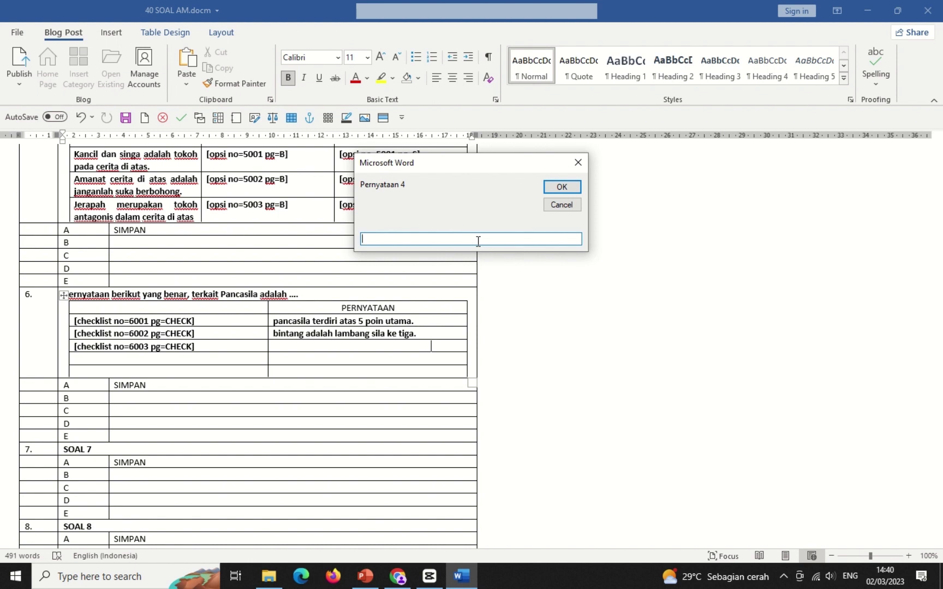
Step: Enter "2+3=9" as statement 4 and "matahari adalah tata surya terkecil." as statement 5 of question 6
{"action": "type", "text": "Indonesia meyakini"}
{"action": "key", "text": "ctrl+a"}
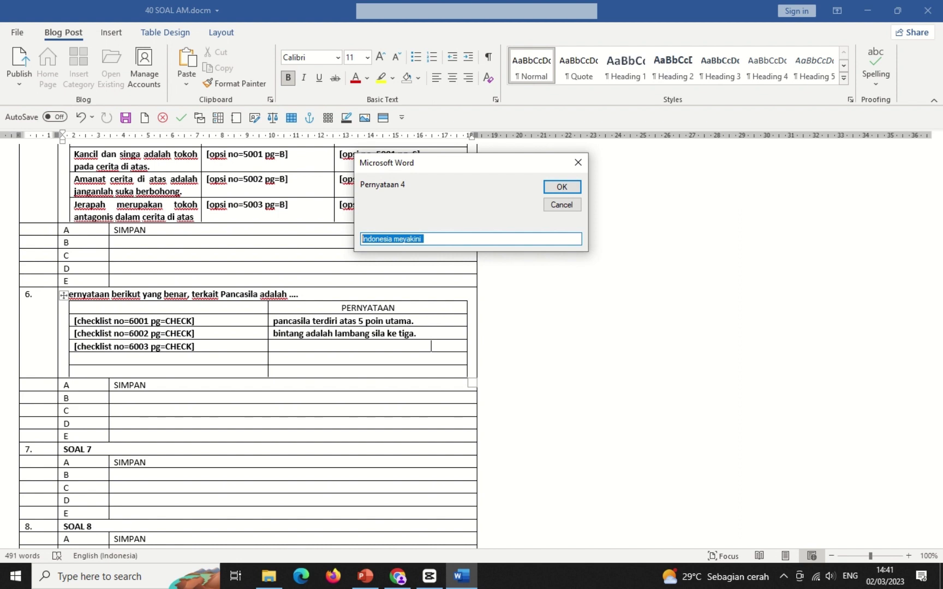
{"action": "type", "text": "2+3="}
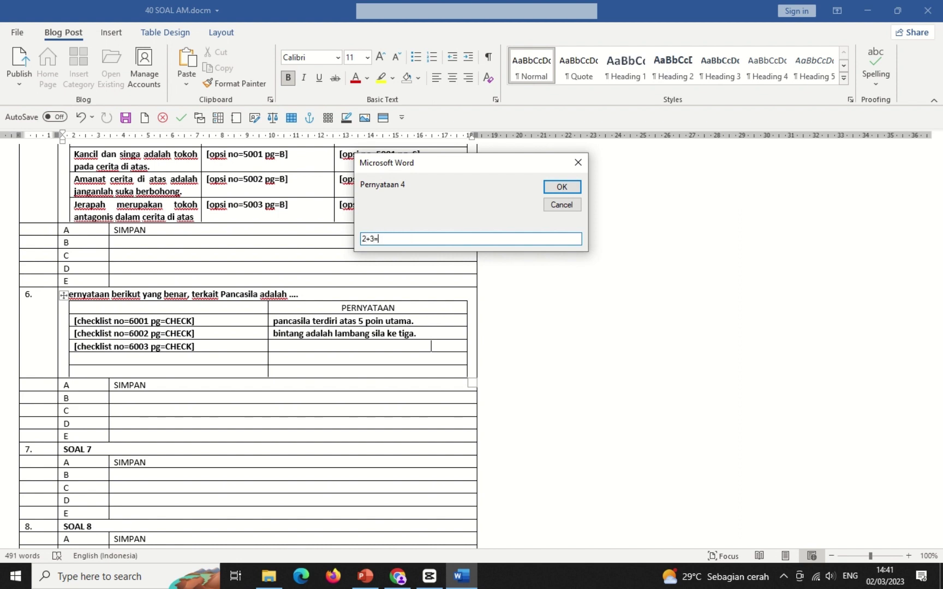
{"action": "type", "text": "9"}
{"action": "left_click", "coordinate": [574, 187]}
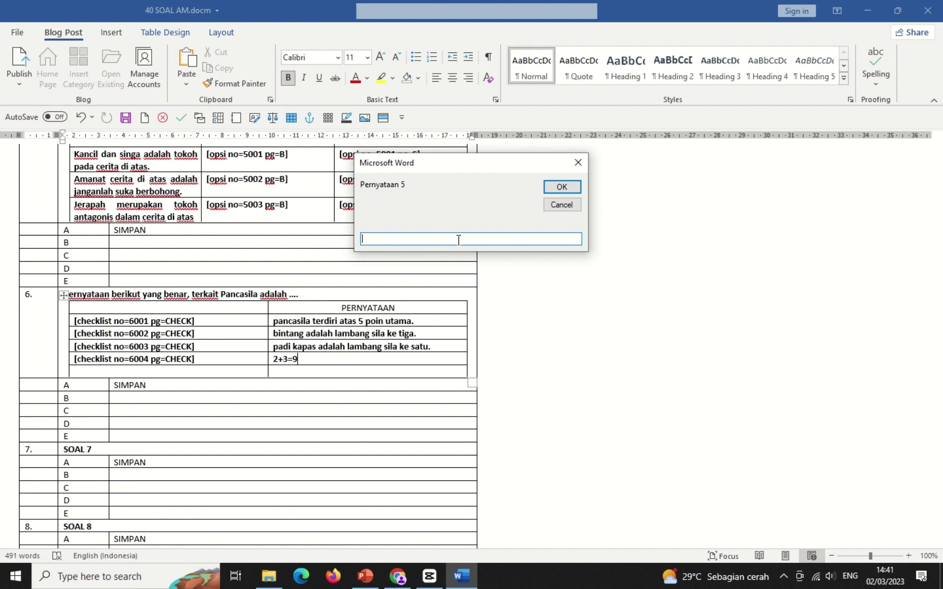
{"action": "type", "text": "matahari a"}
{"action": "type", "text": "dalah tata surya terkecil."}
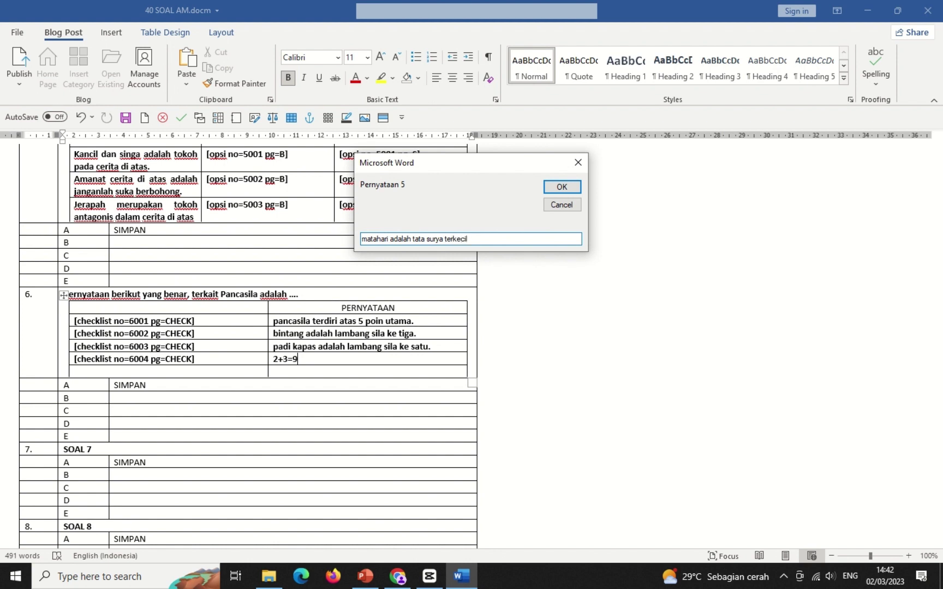
{"action": "left_click", "coordinate": [563, 187]}
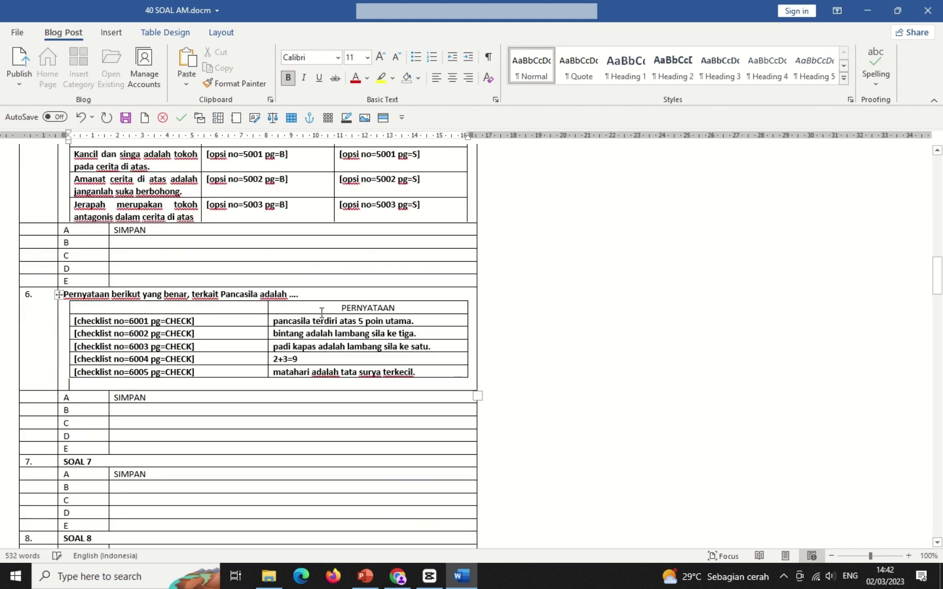
Step: Examine question 6's text, the statements in its checklist table and its answer option rows A to E
{"action": "left_click_drag", "start_coordinate": [273, 321], "coordinate": [316, 375]}
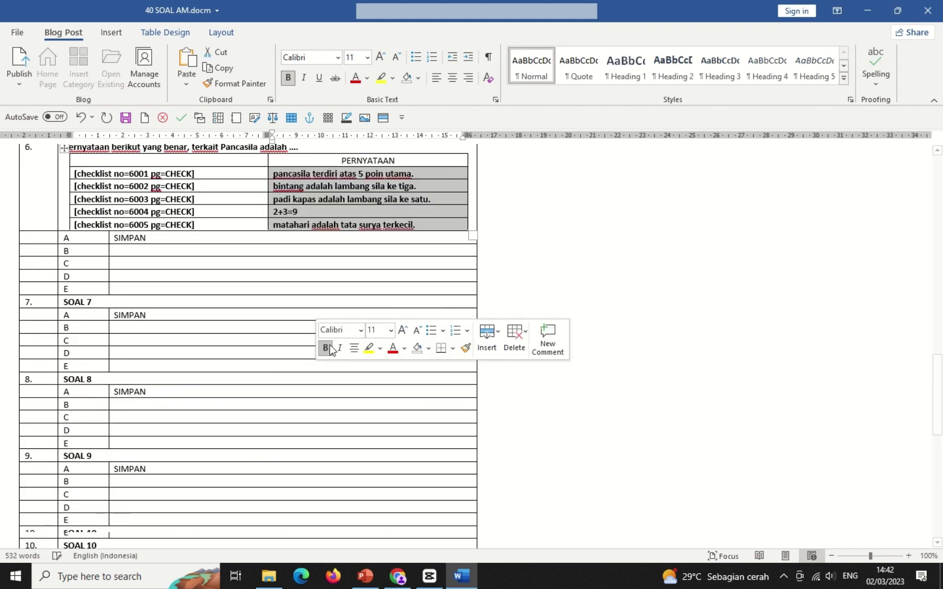
{"action": "left_click", "coordinate": [284, 334]}
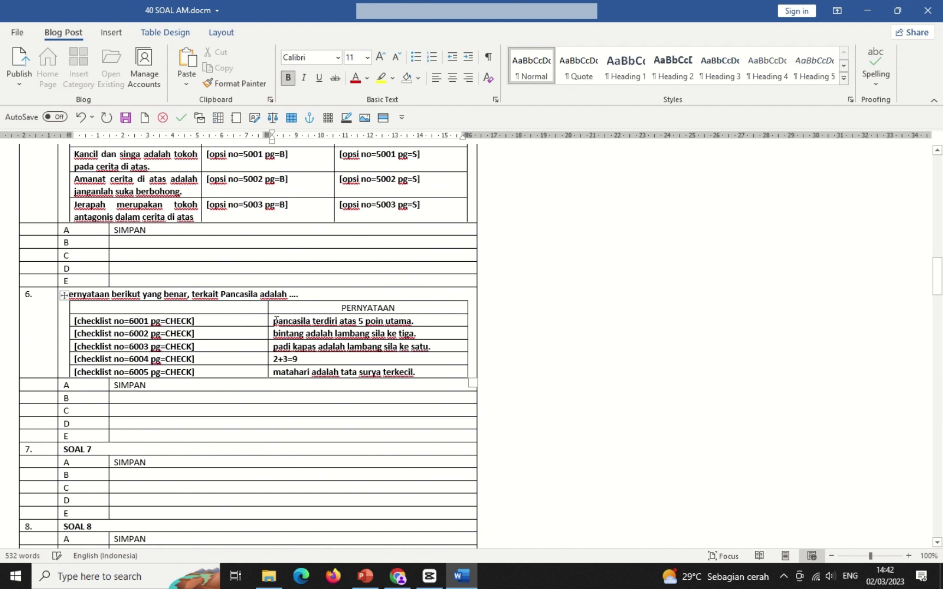
{"action": "left_click_drag", "start_coordinate": [275, 320], "coordinate": [364, 331]}
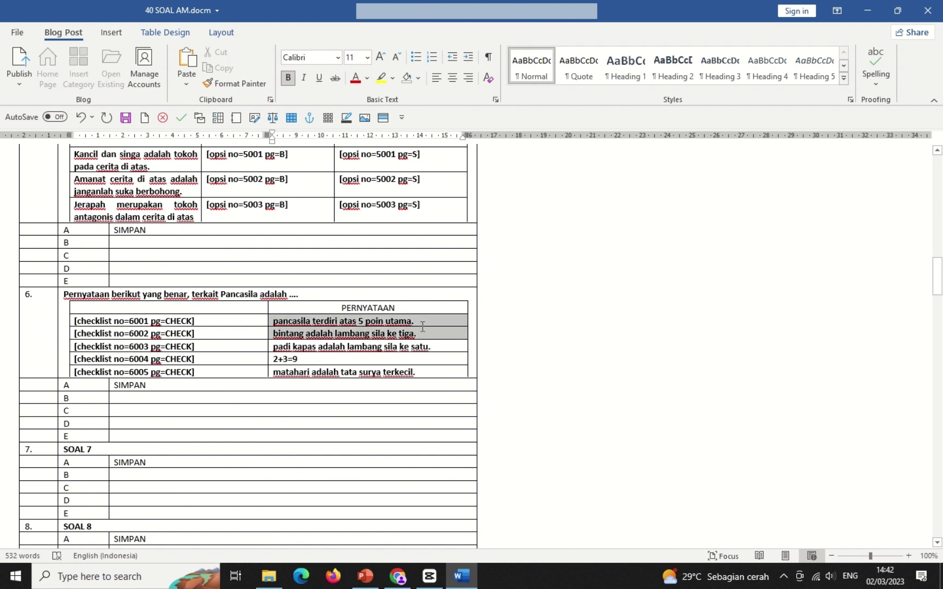
{"action": "left_click_drag", "start_coordinate": [422, 321], "coordinate": [422, 322]}
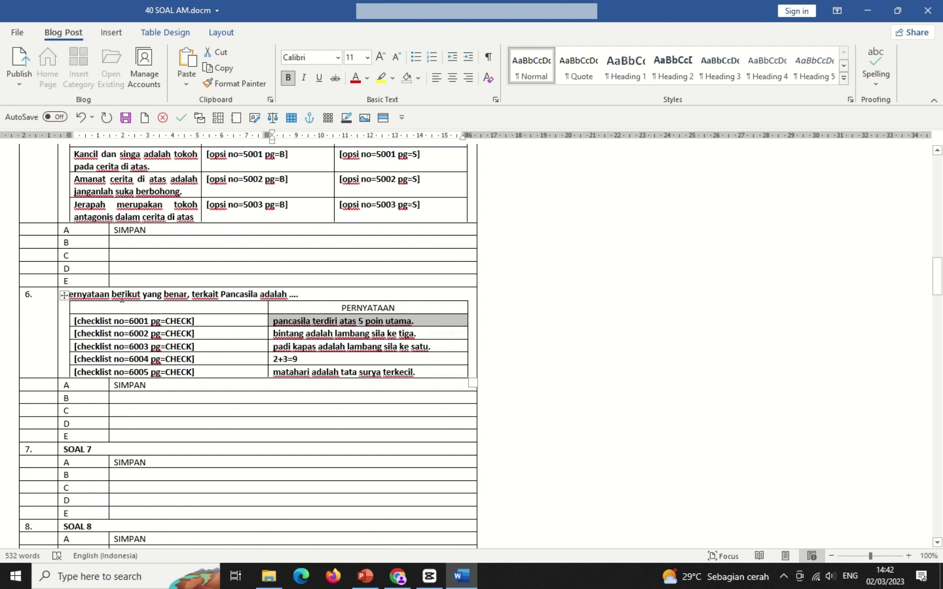
{"action": "left_click", "coordinate": [85, 295]}
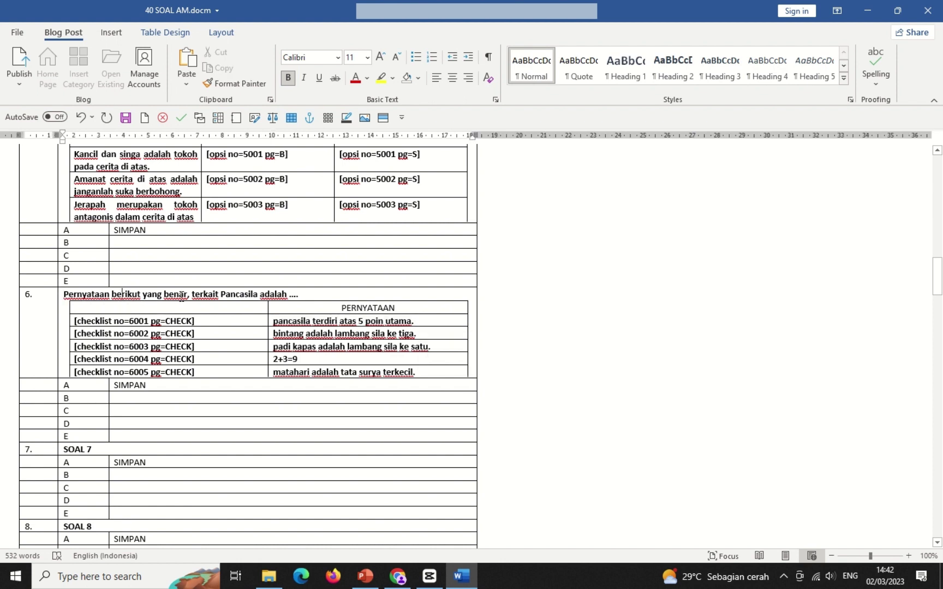
{"action": "left_click", "coordinate": [421, 322]}
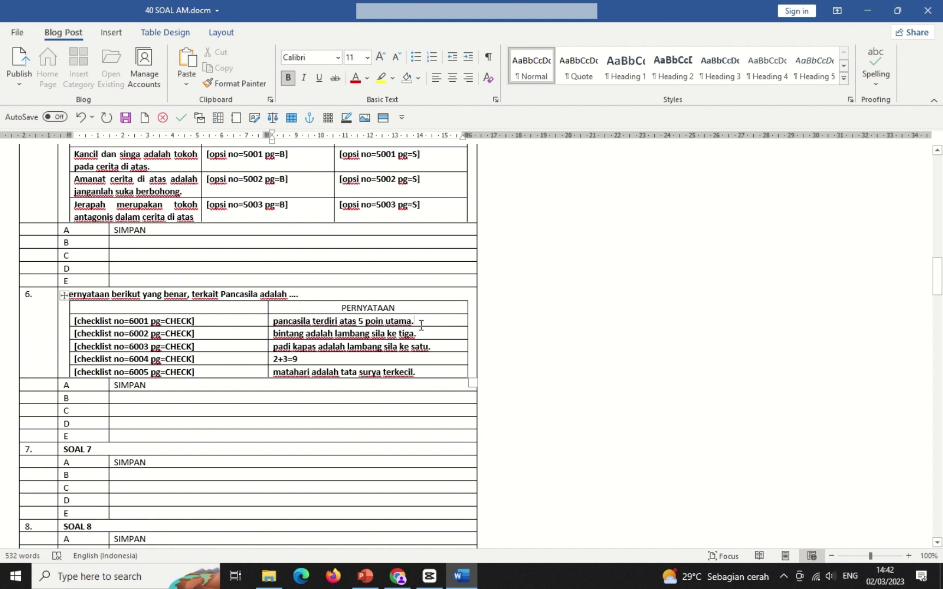
{"action": "left_click", "coordinate": [82, 384]}
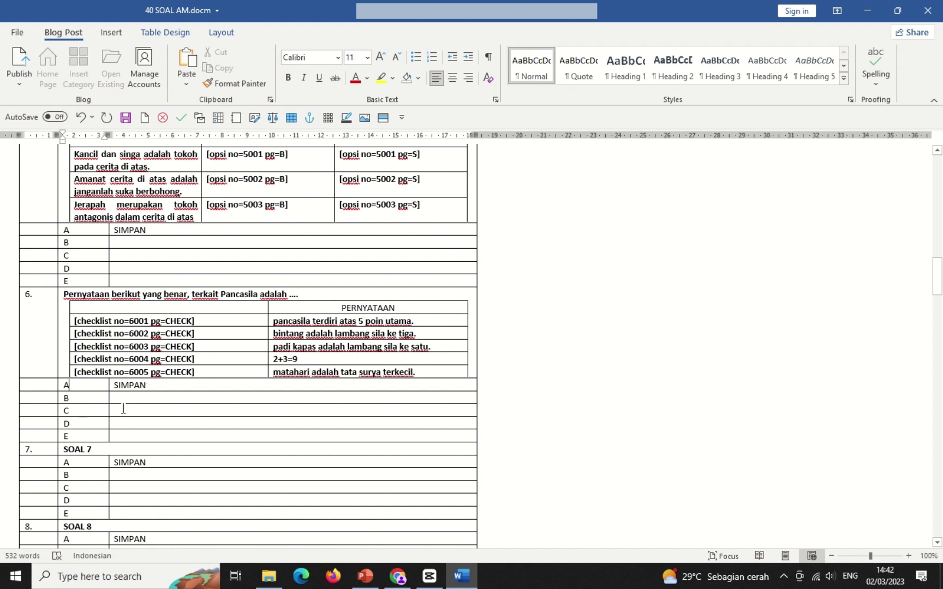
{"action": "left_click", "coordinate": [126, 437]}
Step: Clear the placeholder text "SOAL 7" from question 7's question cell
{"action": "left_click", "coordinate": [107, 451]}
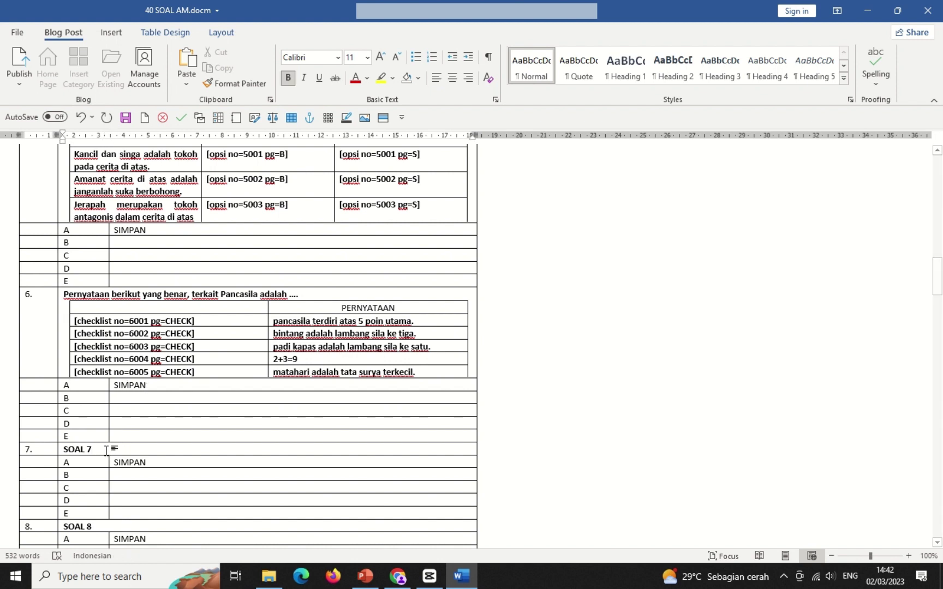
{"action": "key", "text": "BackSpace"}
{"action": "key", "text": "BackSpace"}
{"action": "key", "text": "BackSpace"}
{"action": "key", "text": "BackSpace"}
{"action": "key", "text": "BackSpace"}
{"action": "key", "text": "BackSpace"}
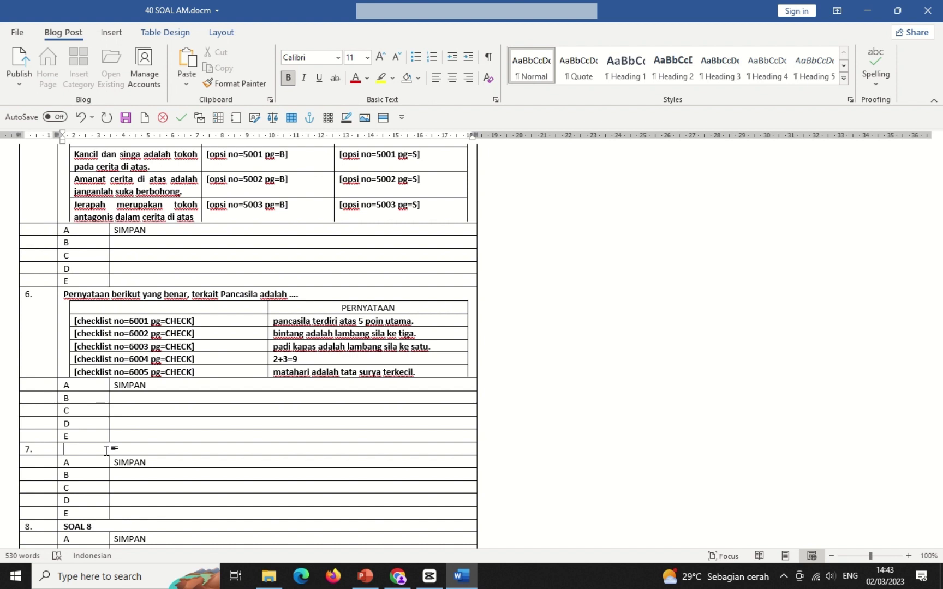
Step: Switch to Chrome and copy the Gramedia.com picture of jungle animals from the "fabel" image results
{"action": "left_click", "coordinate": [180, 294]}
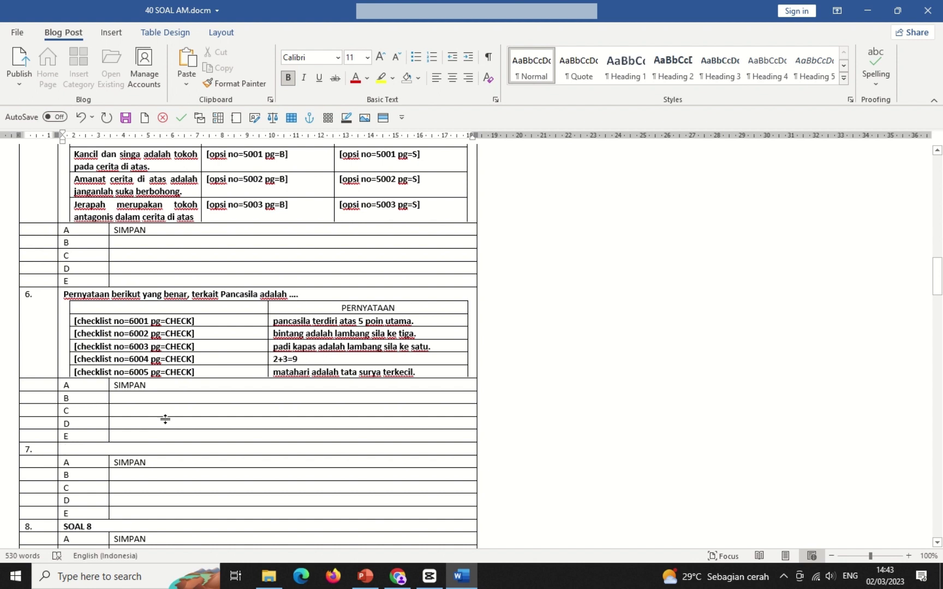
{"action": "left_click", "coordinate": [98, 449]}
{"action": "left_click", "coordinate": [397, 576]}
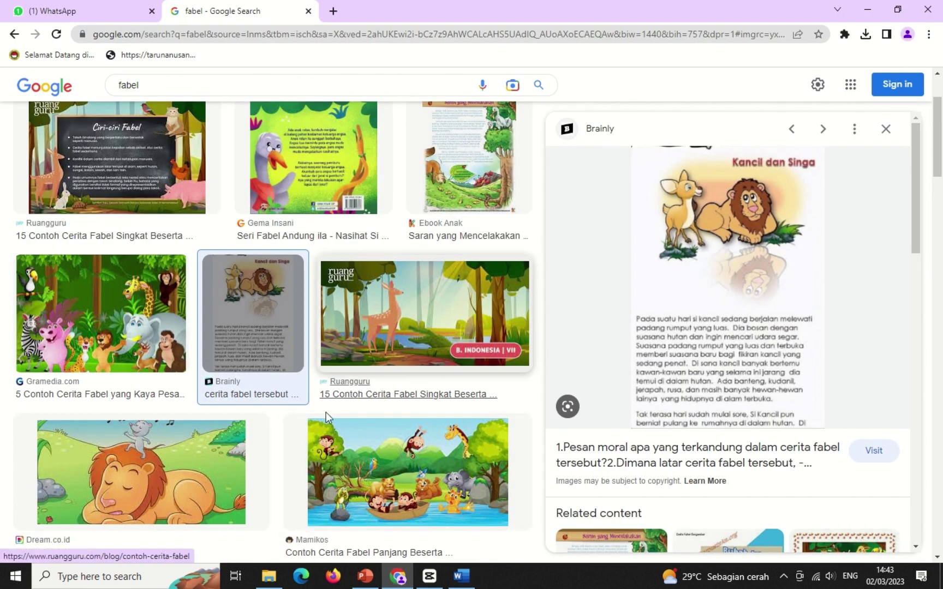
{"action": "scroll", "coordinate": [317, 445], "scroll_direction": "down", "scroll_amount": 1}
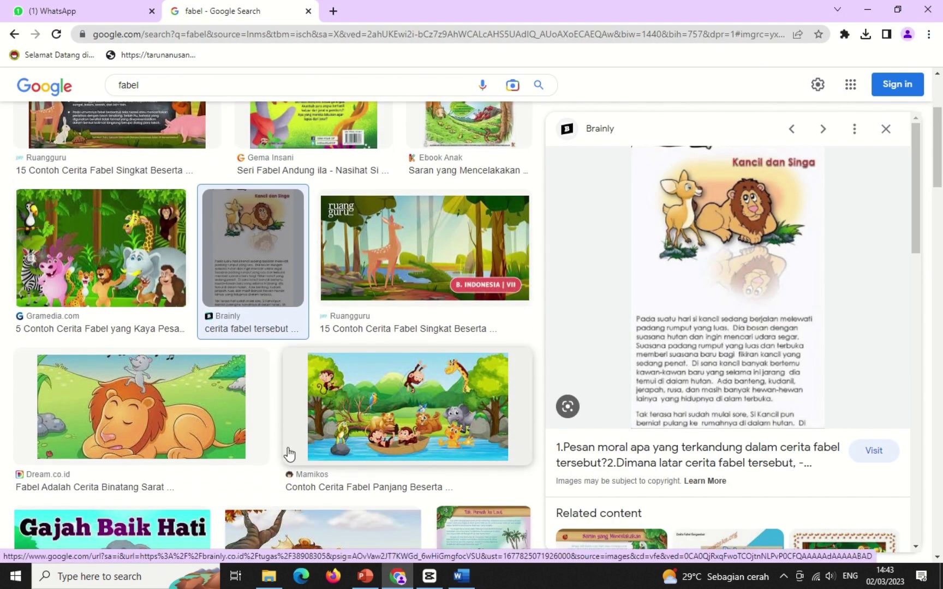
{"action": "left_click", "coordinate": [82, 245]}
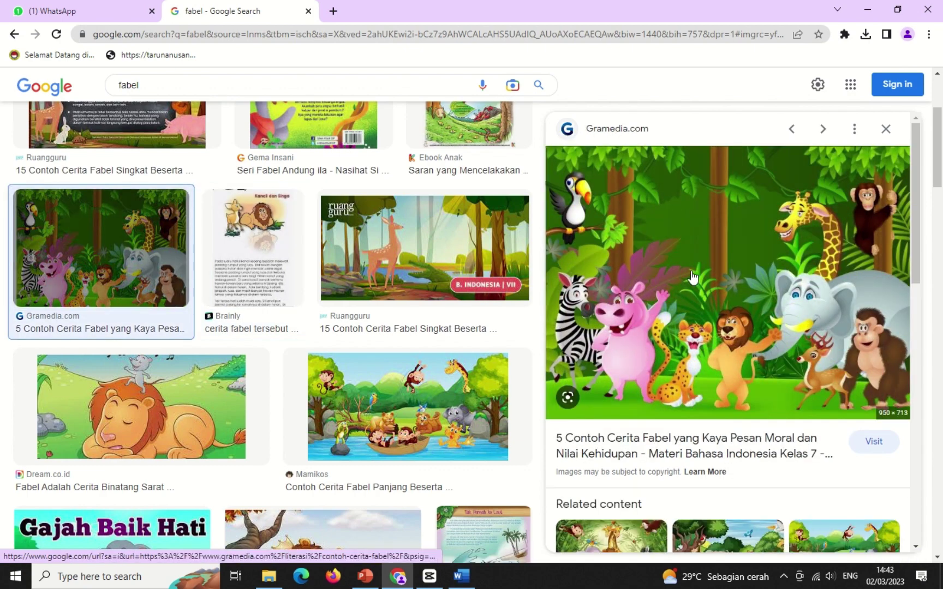
{"action": "right_click", "coordinate": [691, 272]}
{"action": "left_click", "coordinate": [745, 427]}
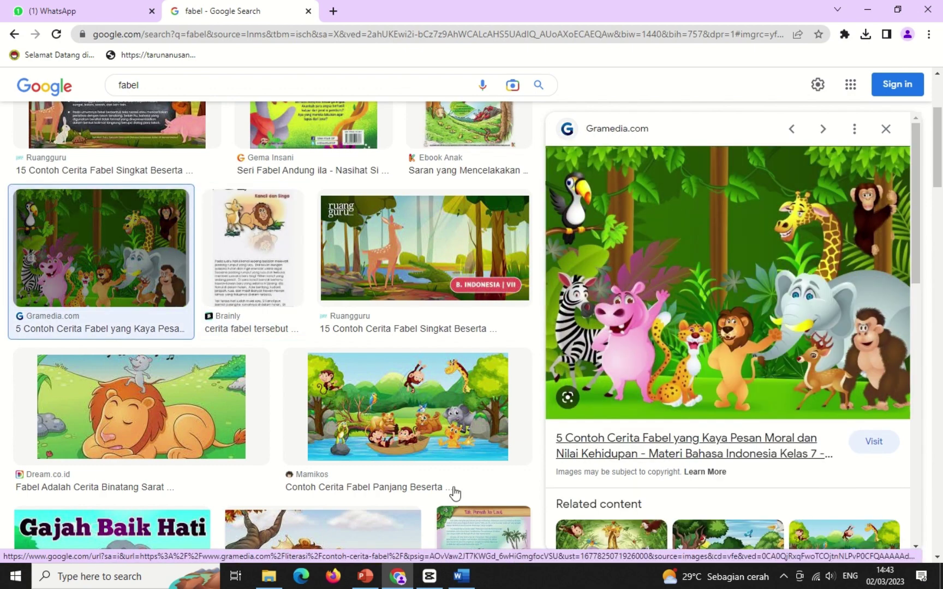
Step: Switch back to Word and paste the copied animals image as a picture into question 7's question cell
{"action": "left_click", "coordinate": [461, 576]}
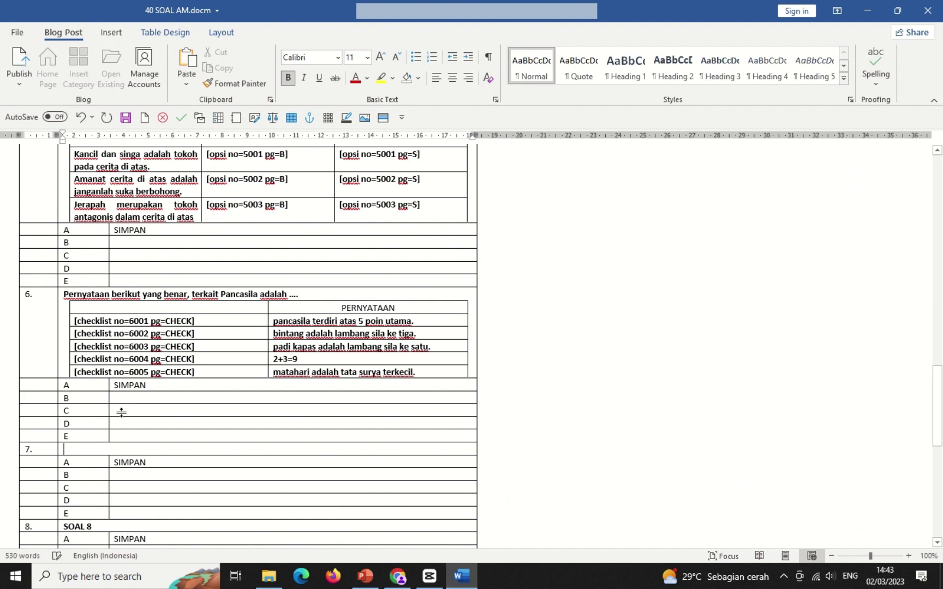
{"action": "right_click", "coordinate": [92, 449]}
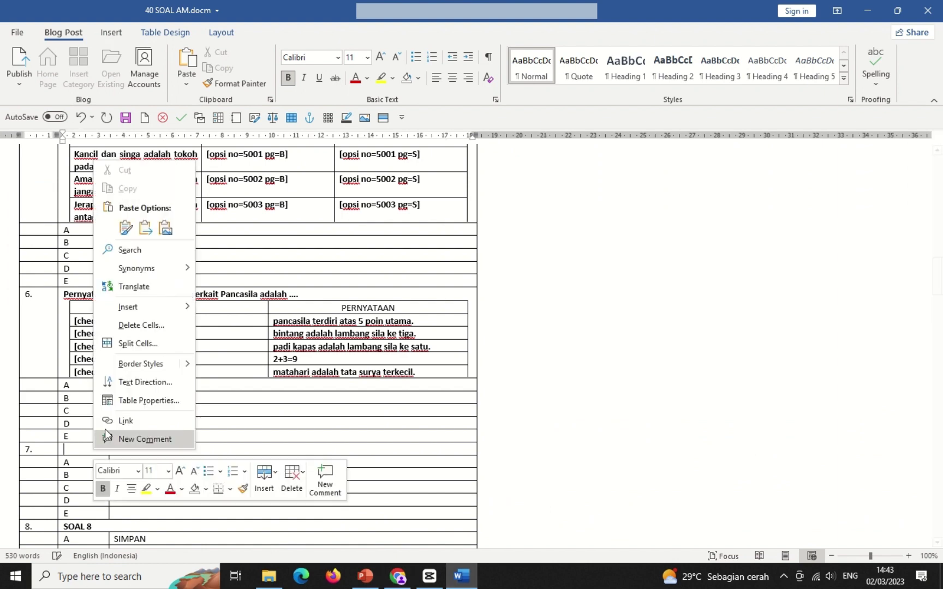
{"action": "left_click", "coordinate": [165, 228]}
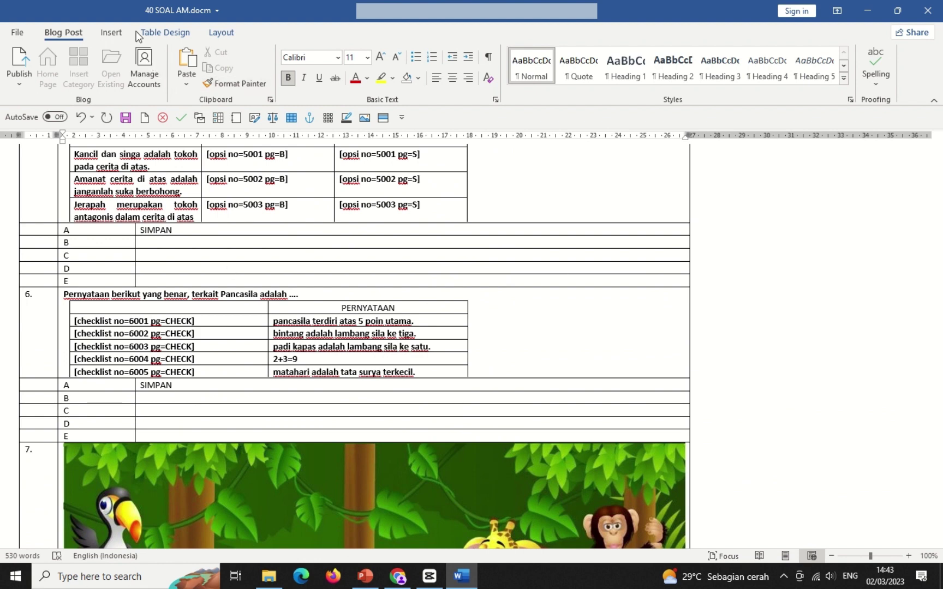
Step: Set the text wrapping of question 7's animals picture to In Line with Text
{"action": "left_click", "coordinate": [176, 489]}
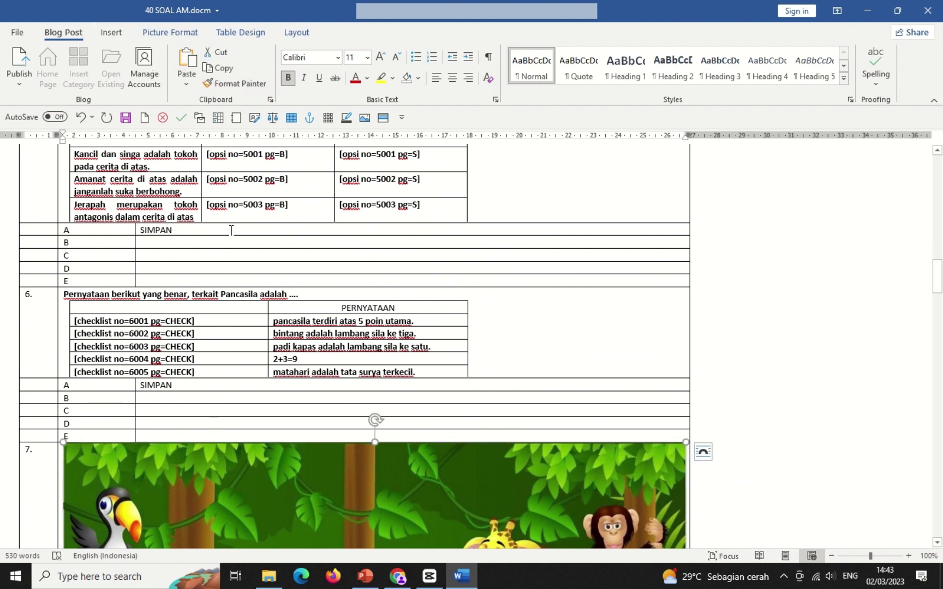
{"action": "left_click", "coordinate": [174, 36]}
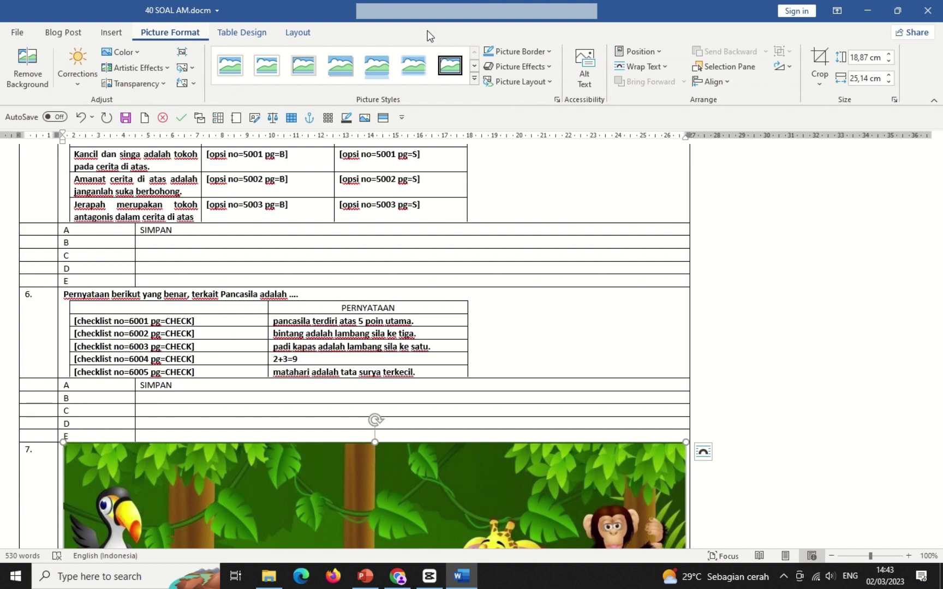
{"action": "left_click", "coordinate": [644, 67]}
{"action": "left_click", "coordinate": [657, 86]}
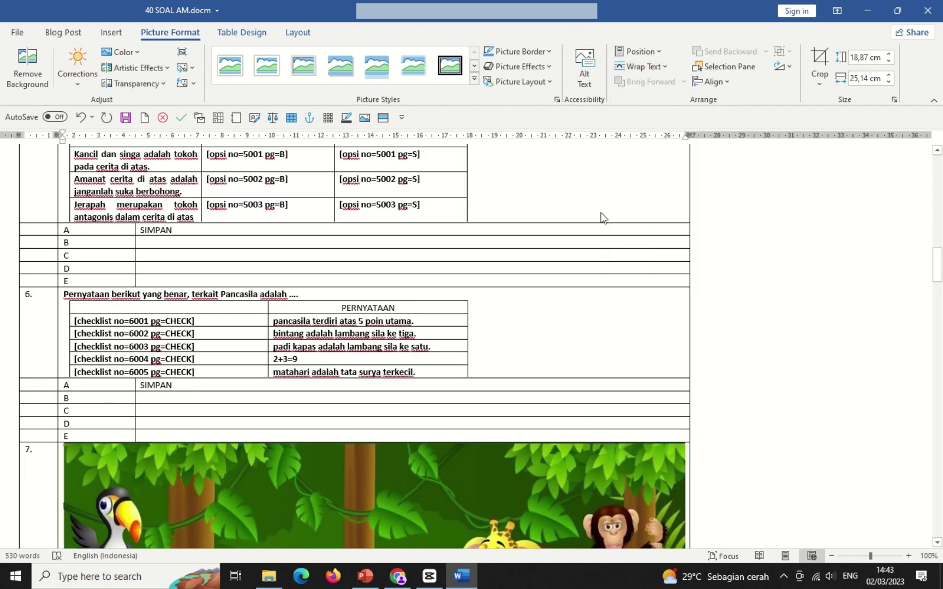
Step: Add two empty lines below the animals picture in question 7's question cell
{"action": "scroll", "coordinate": [506, 417], "scroll_direction": "down", "scroll_amount": 9}
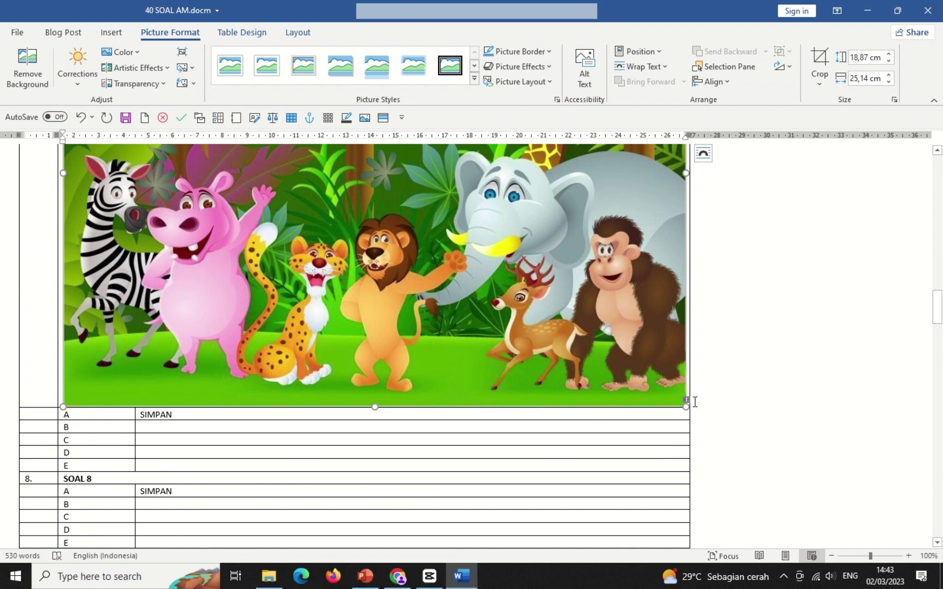
{"action": "left_click", "coordinate": [694, 402]}
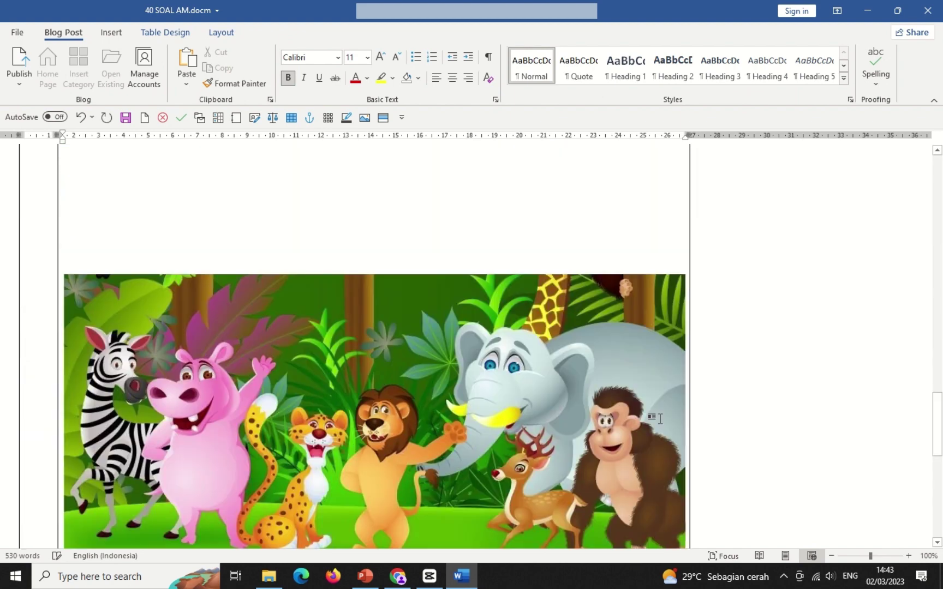
{"action": "scroll", "coordinate": [660, 419], "scroll_direction": "down", "scroll_amount": 3}
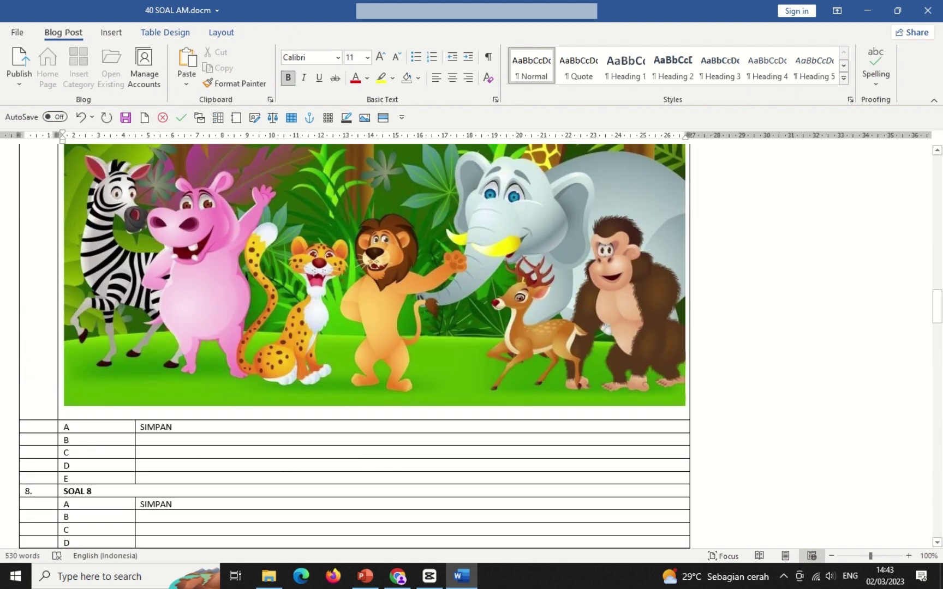
{"action": "left_click", "coordinate": [131, 385]}
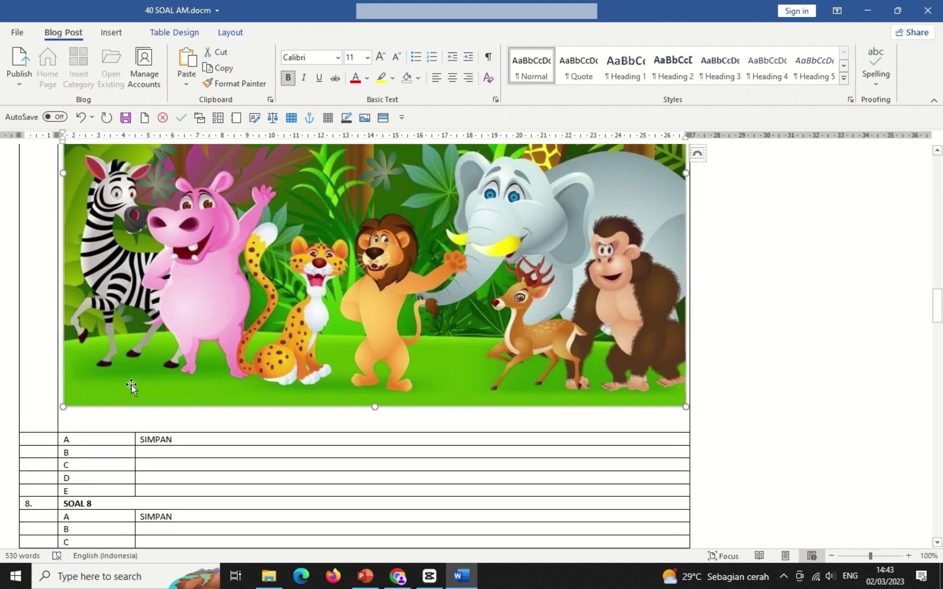
{"action": "left_click", "coordinate": [88, 427]}
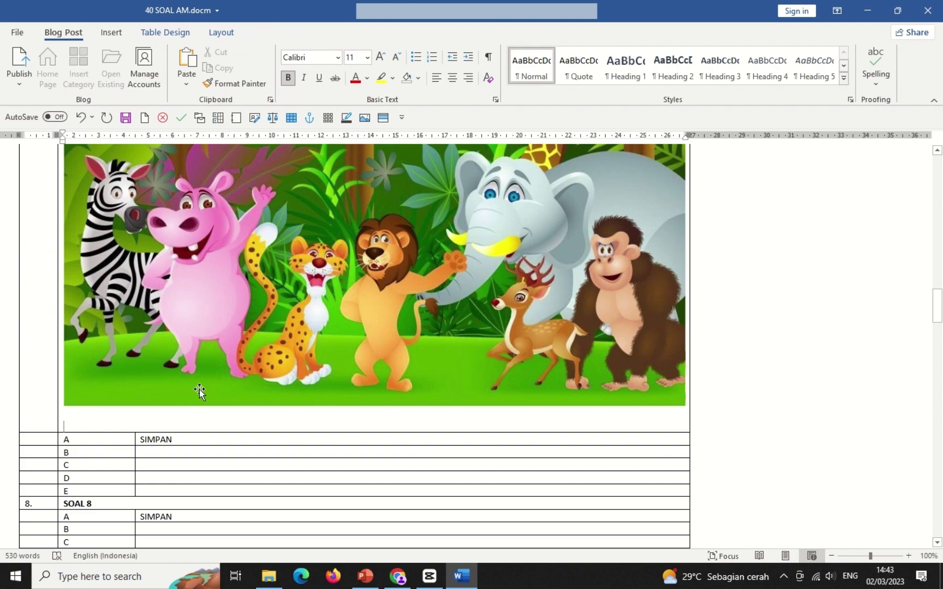
{"action": "scroll", "coordinate": [199, 391], "scroll_direction": "up", "scroll_amount": 5}
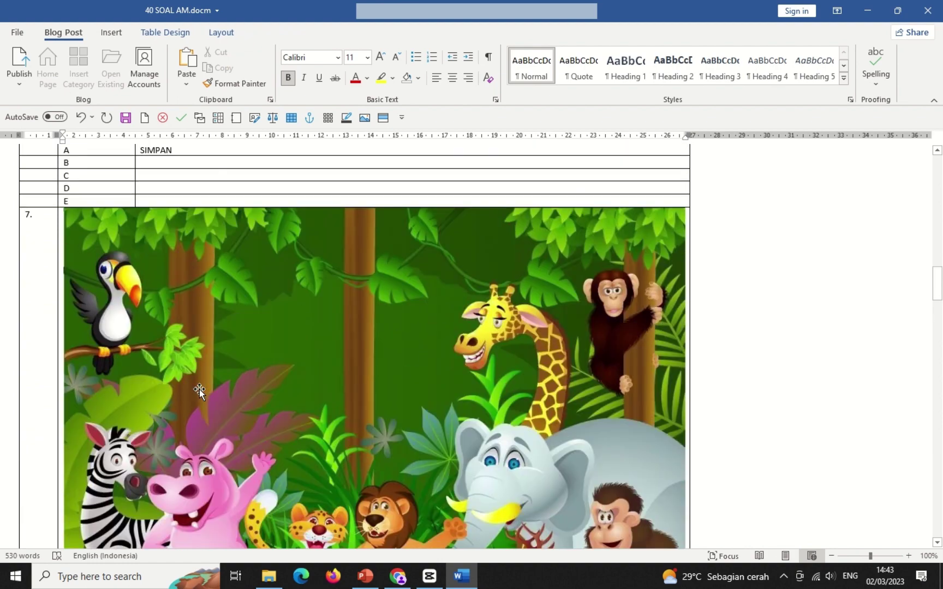
{"action": "scroll", "coordinate": [198, 389], "scroll_direction": "down", "scroll_amount": 5}
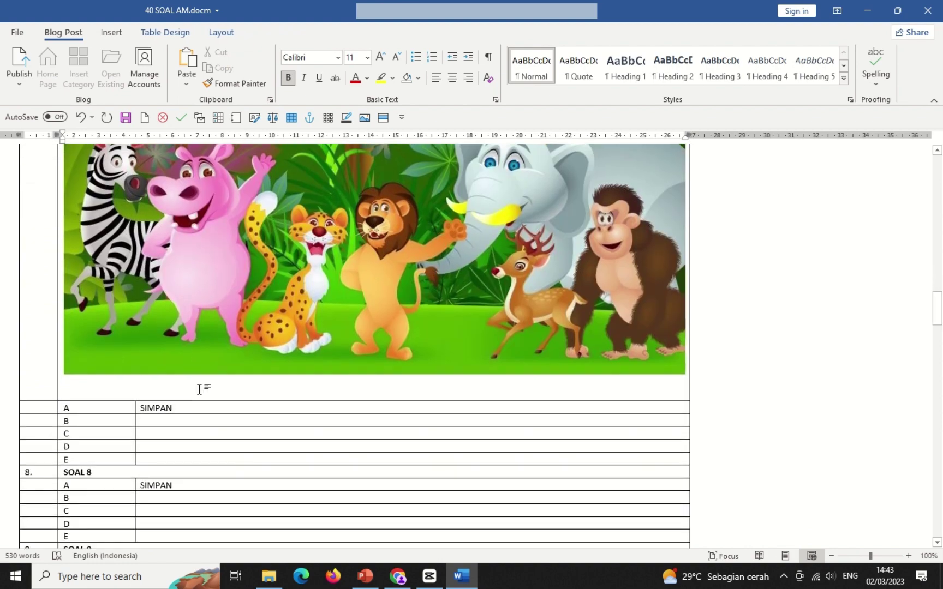
Step: Write "Pernyataan berikut yang tidak sesuai dengan gambar di atas adalah ...." below the animals picture and add an empty line after it
{"action": "type", "text": "pernyataa"}
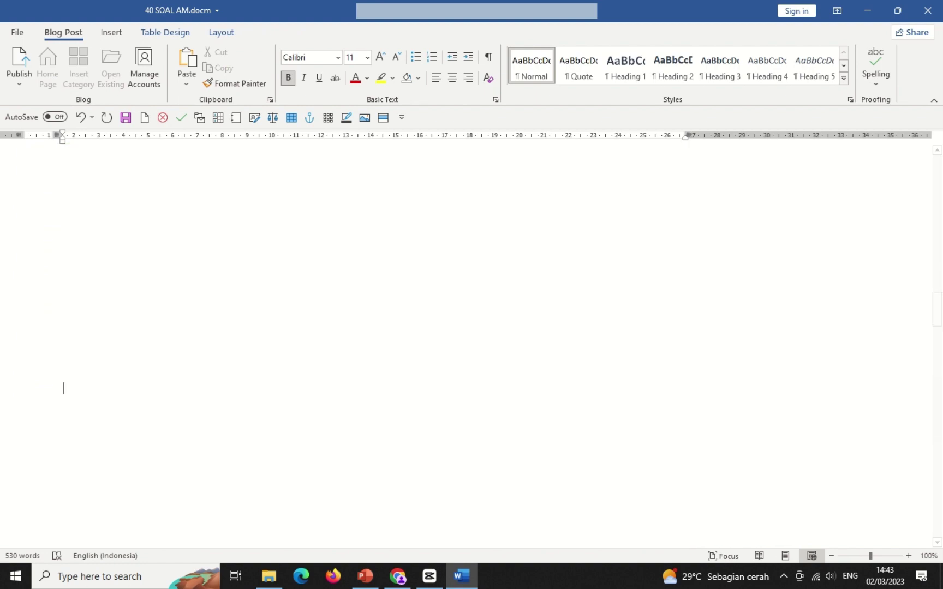
{"action": "type", "text": "n berikut yang"}
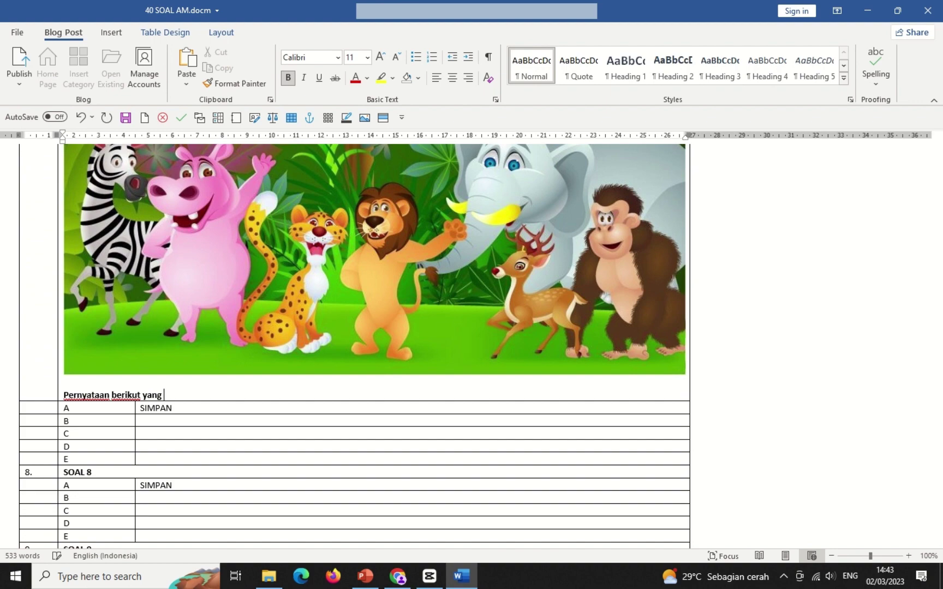
{"action": "type", "text": " tidak sesuai dengan "}
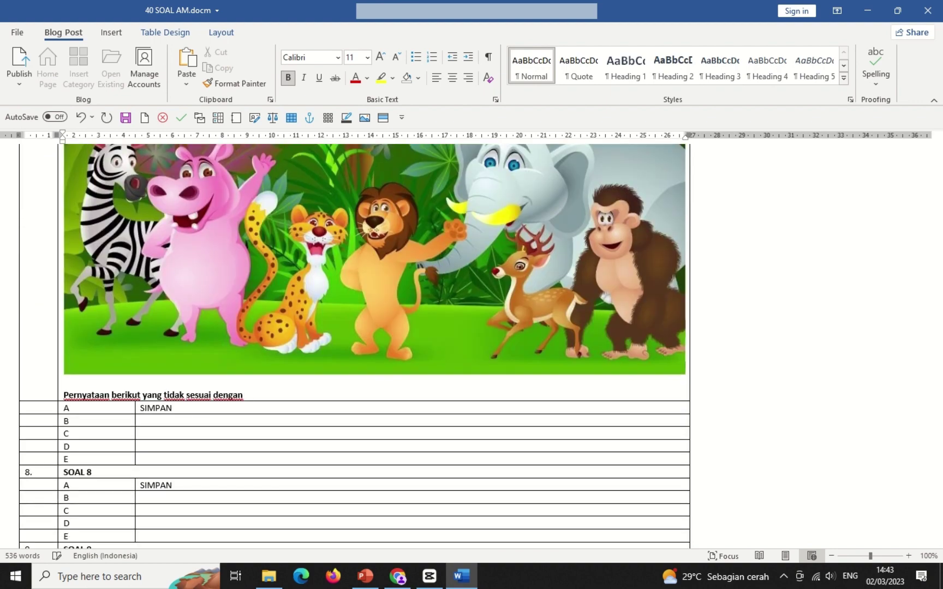
{"action": "type", "text": "gambar di atas adalah "}
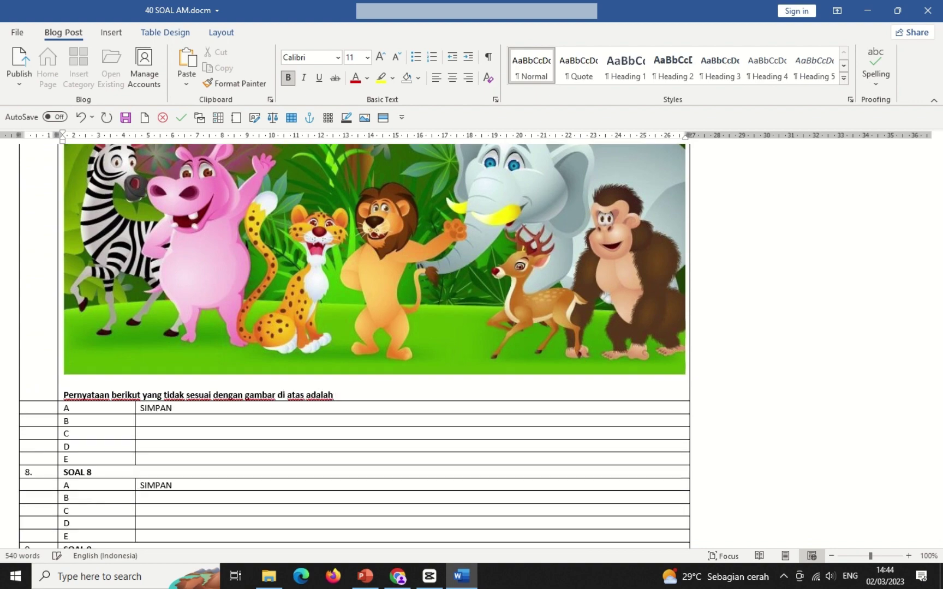
{"action": "type", "text": "...."}
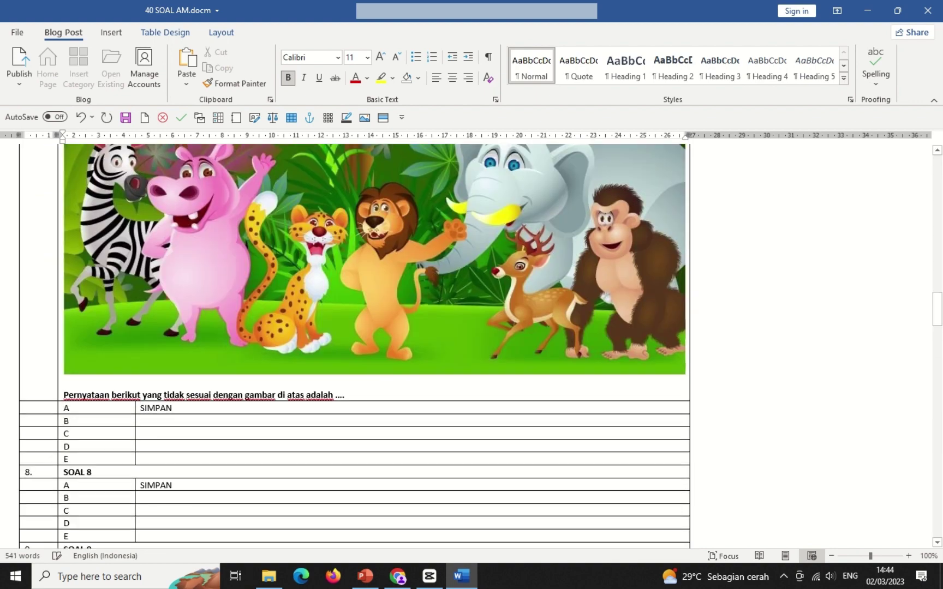
{"action": "key", "text": "Return"}
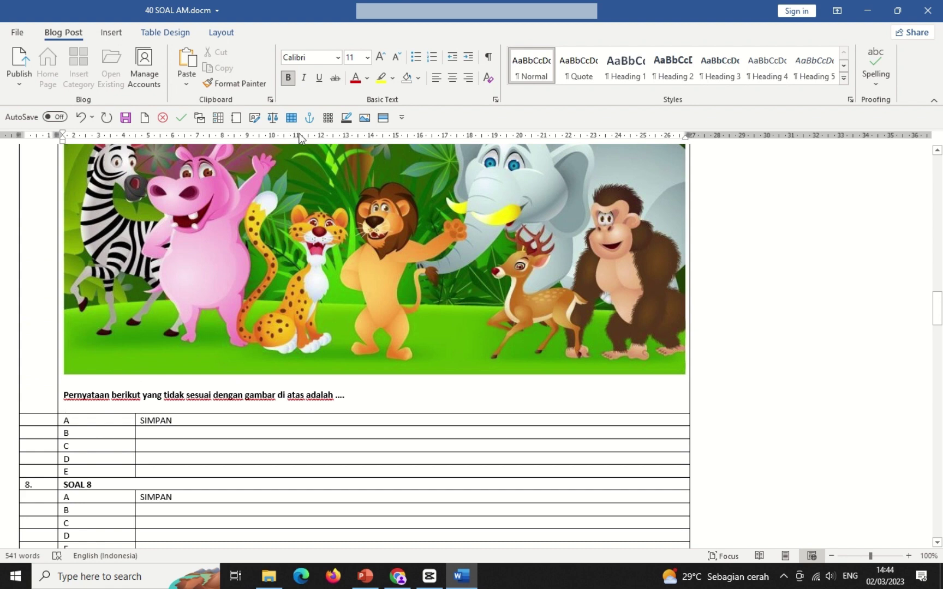
Step: Insert a checklist table for question number 7 with three statements, using the placeholder texts r, e and w
{"action": "left_click", "coordinate": [180, 120]}
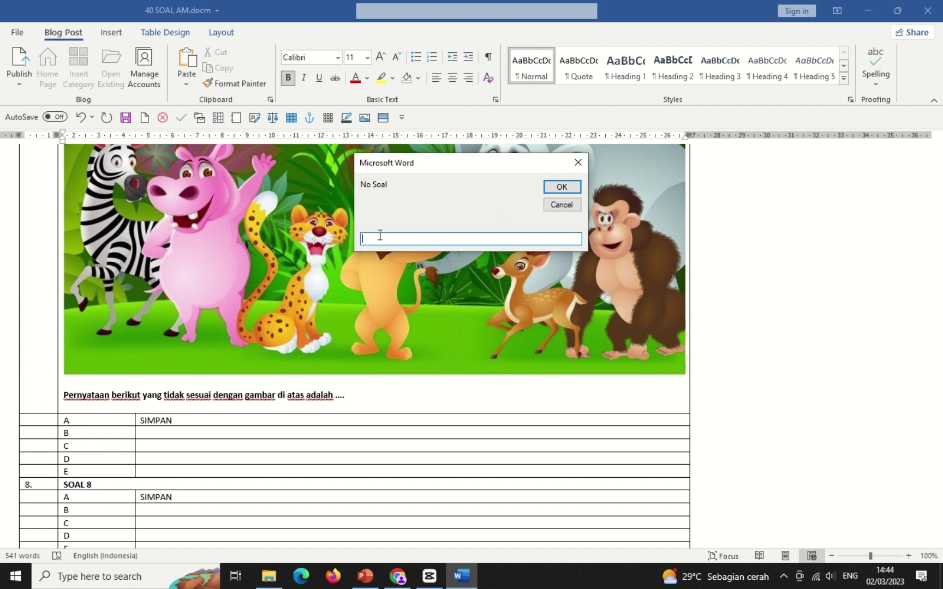
{"action": "type", "text": "7"}
{"action": "left_click", "coordinate": [558, 186]}
{"action": "type", "text": "3"}
{"action": "left_click", "coordinate": [562, 187]}
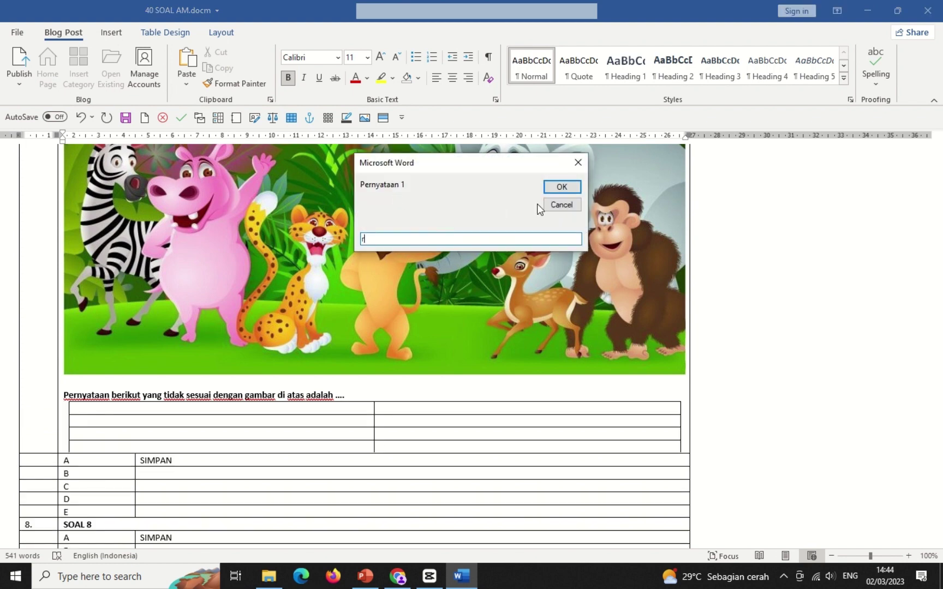
{"action": "left_click", "coordinate": [569, 188]}
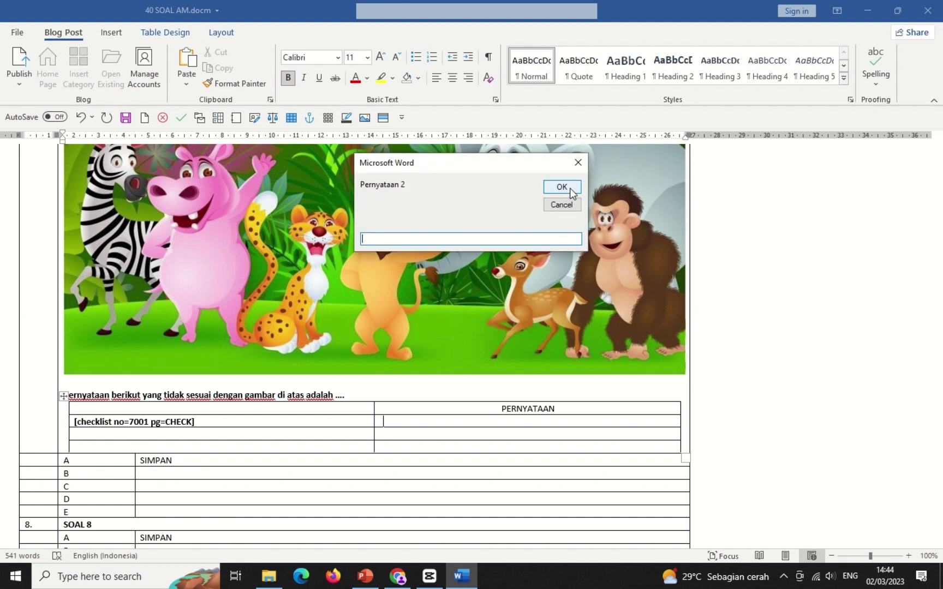
{"action": "type", "text": "e"}
{"action": "left_click", "coordinate": [566, 189]}
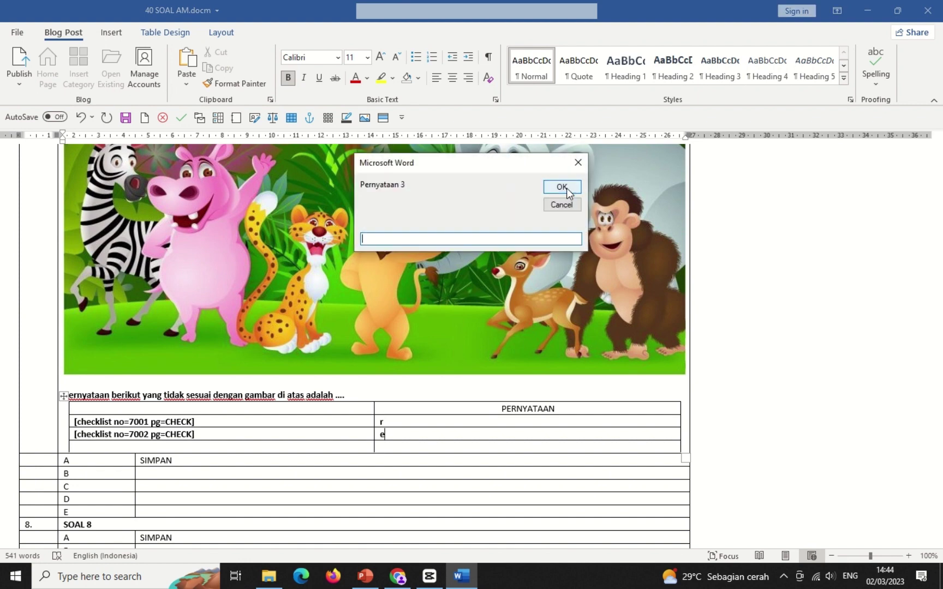
{"action": "left_click", "coordinate": [558, 191]}
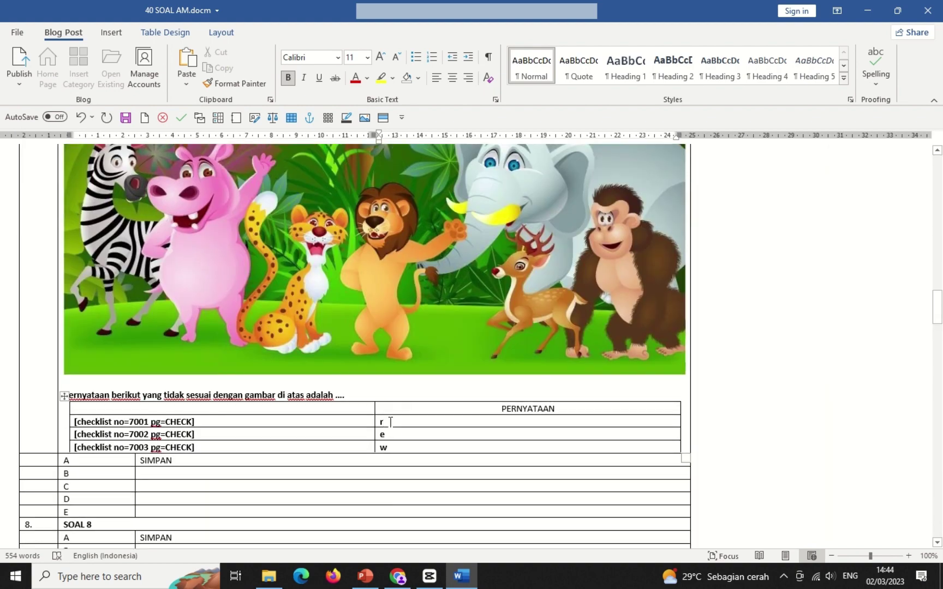
Step: Replace the first statement's placeholder in question 7's checklist table with "Zebra adalah hewan mamalia."
{"action": "left_click_drag", "start_coordinate": [388, 445], "coordinate": [386, 443]}
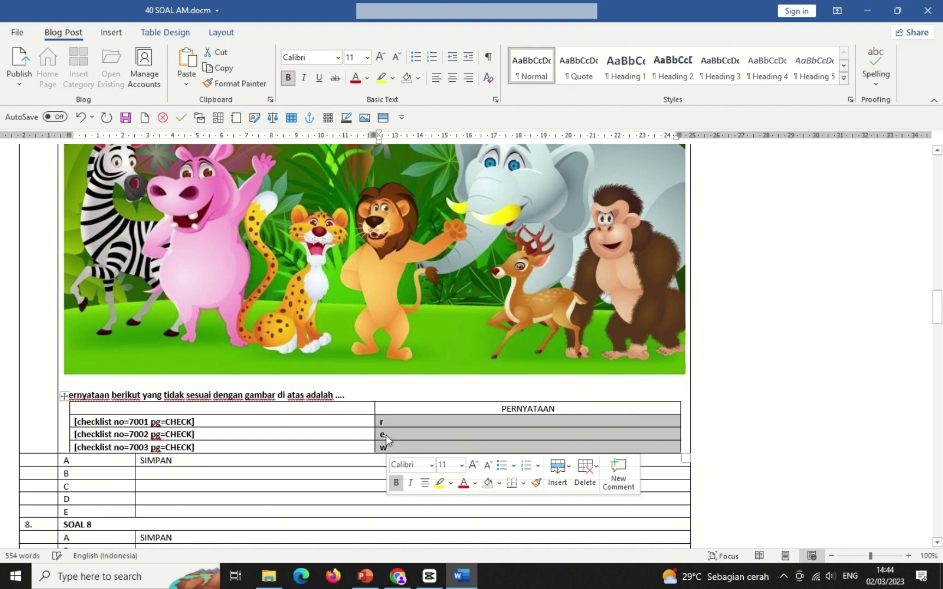
{"action": "left_click", "coordinate": [388, 424]}
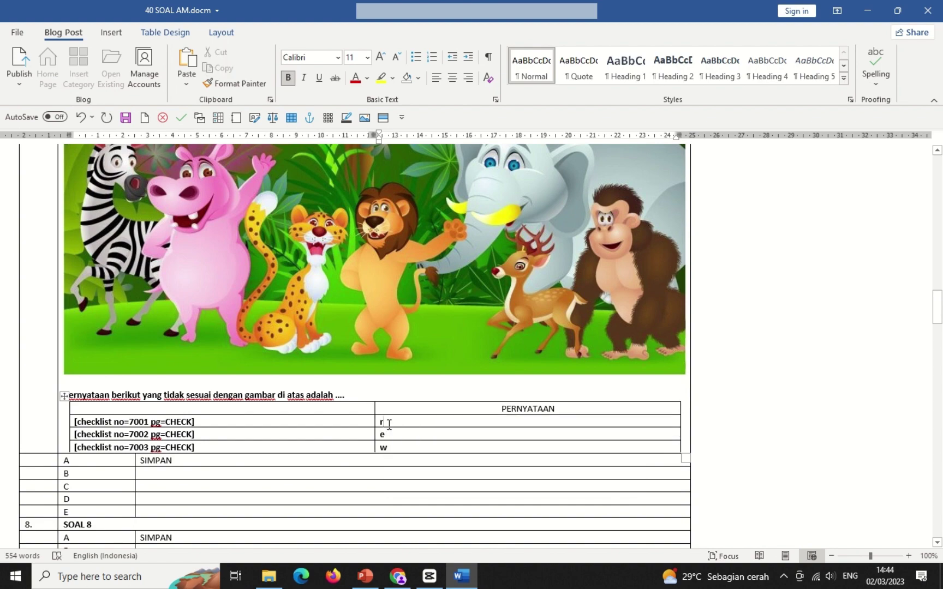
{"action": "key", "text": "BackSpace"}
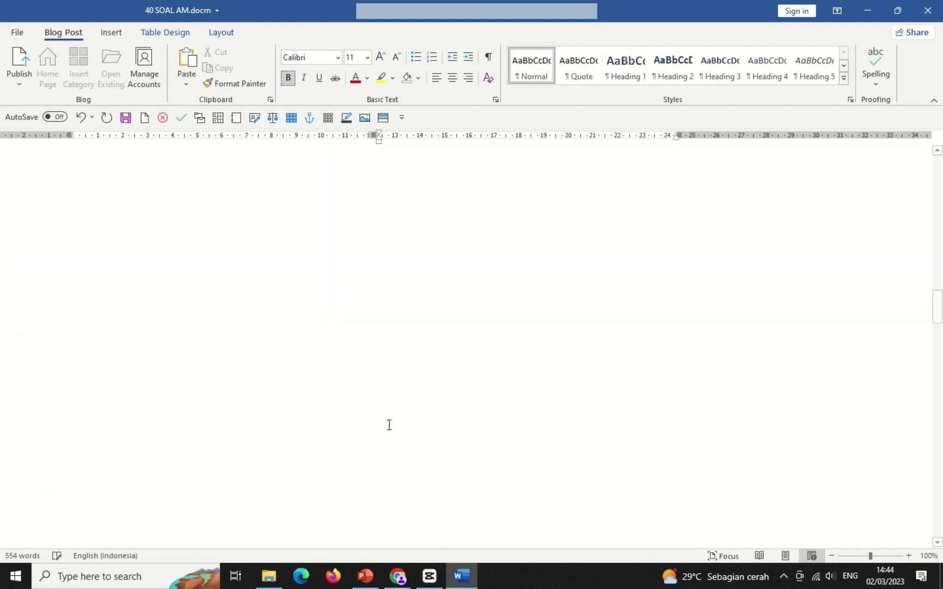
{"action": "type", "text": "Zebra ada"}
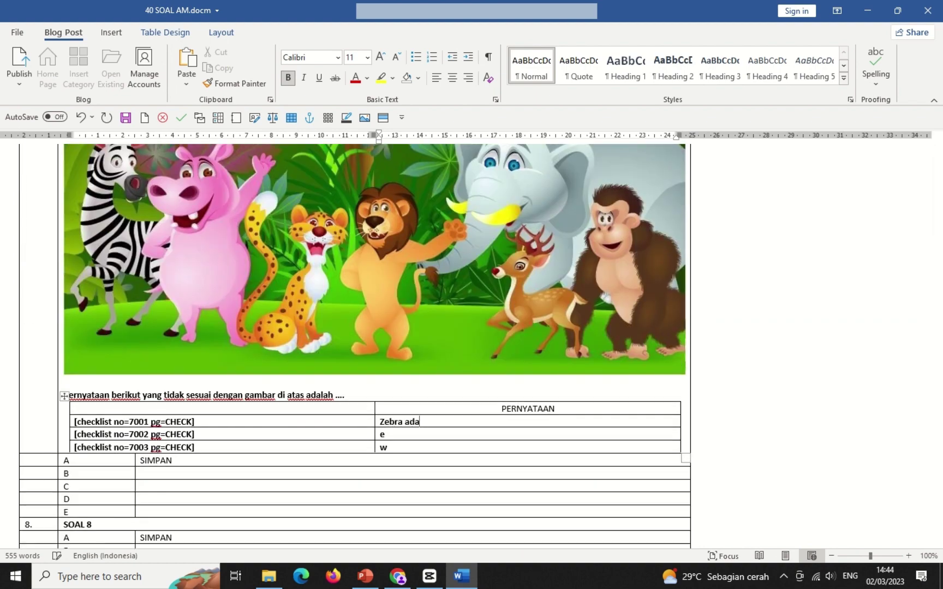
{"action": "type", "text": "lah hewan mamalia."}
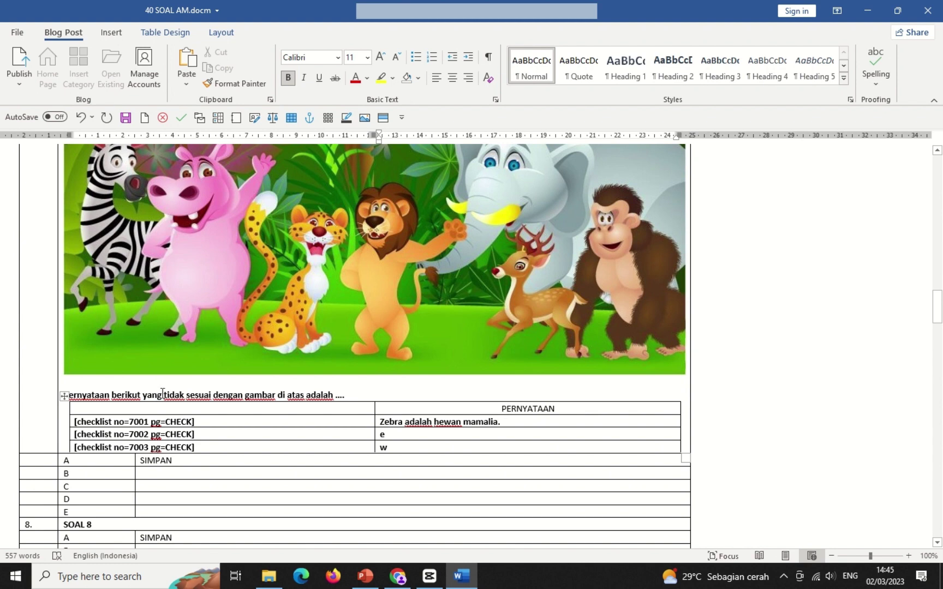
Step: Replace the second statement's placeholder in question 7's checklist table with "Singa adalah hewan herbivora."
{"action": "left_click_drag", "start_coordinate": [163, 395], "coordinate": [211, 395]}
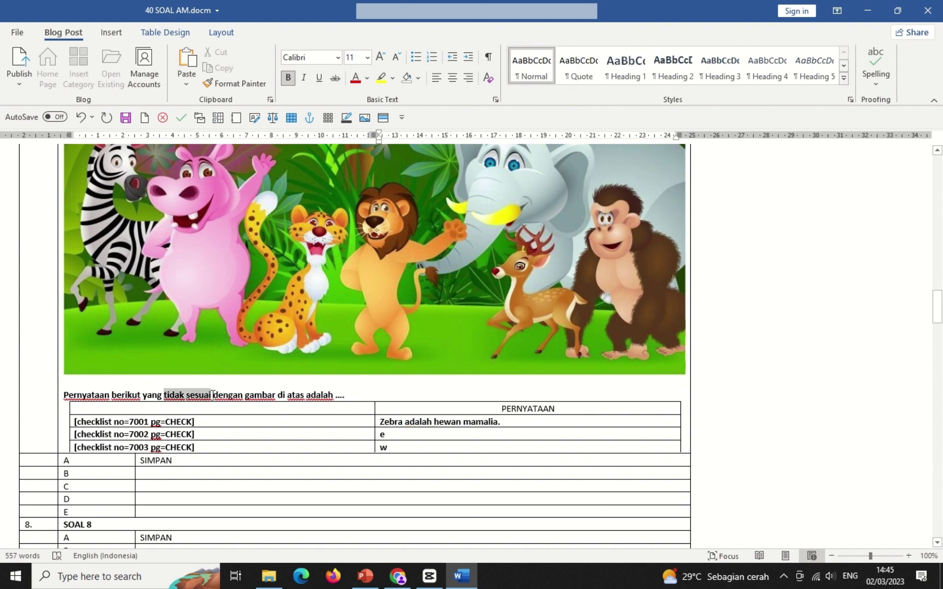
{"action": "left_click", "coordinate": [402, 438]}
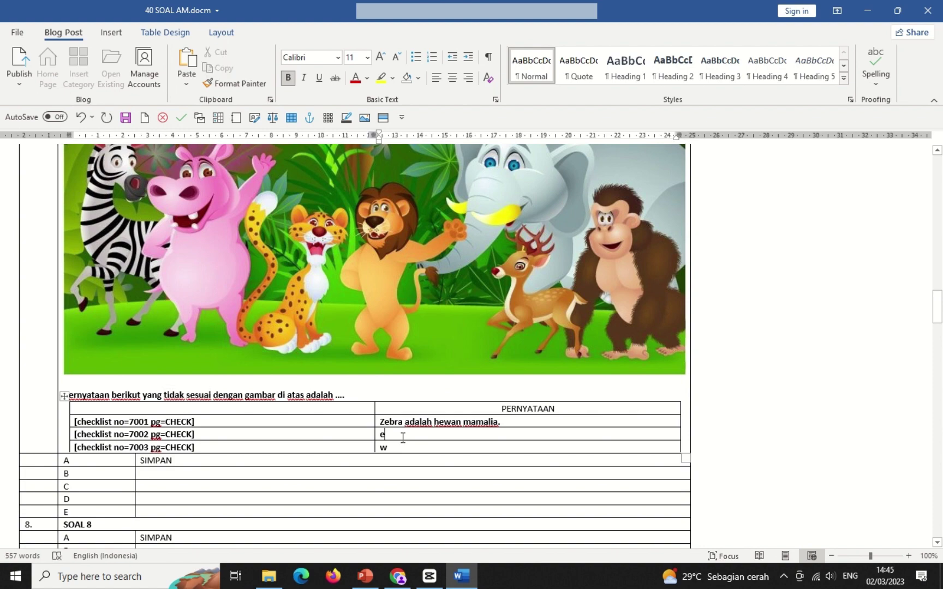
{"action": "key", "text": "BackSpace"}
{"action": "type", "text": "singa"}
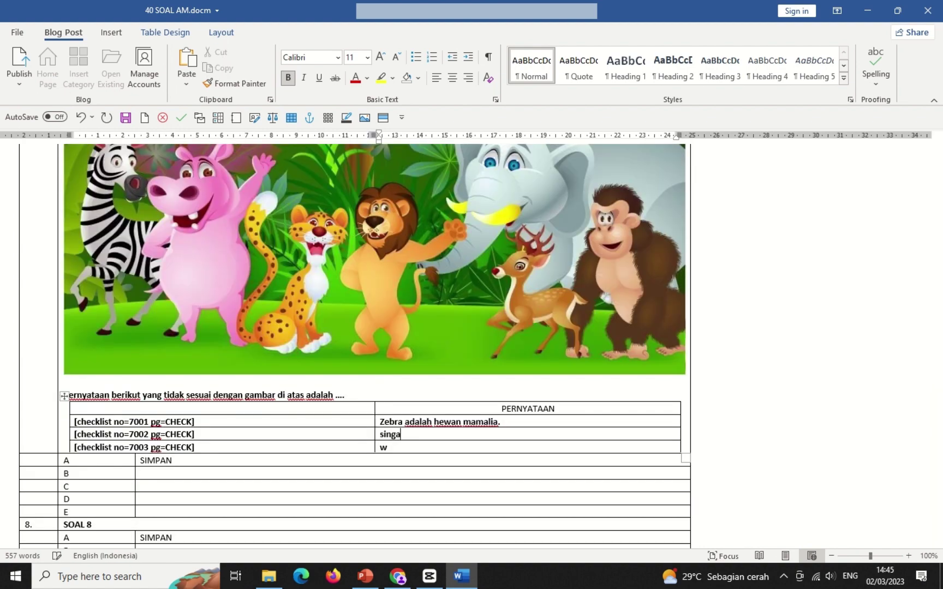
{"action": "type", "text": " adalah hewan"}
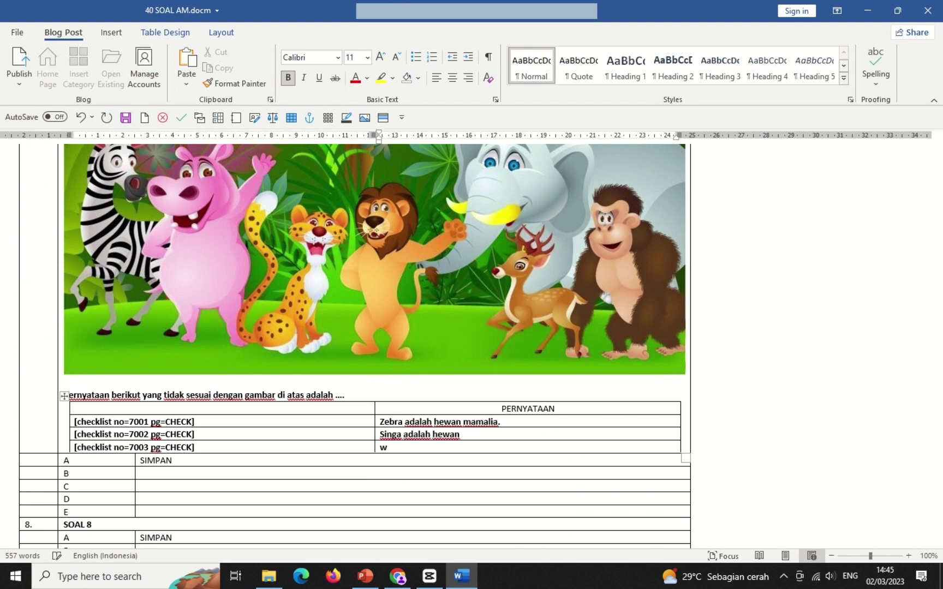
{"action": "type", "text": " herbi"}
{"action": "type", "text": "vora."}
{"action": "left_click", "coordinate": [374, 435]}
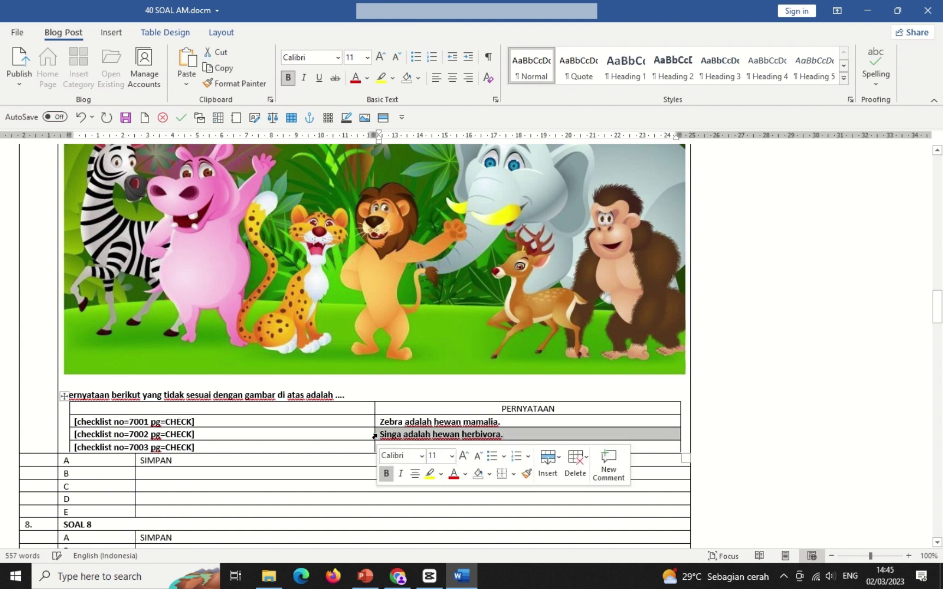
Step: Replace the third statement's placeholder in question 7's checklist table with "Gajah memiliki belalai."
{"action": "left_click_drag", "start_coordinate": [165, 395], "coordinate": [212, 395]}
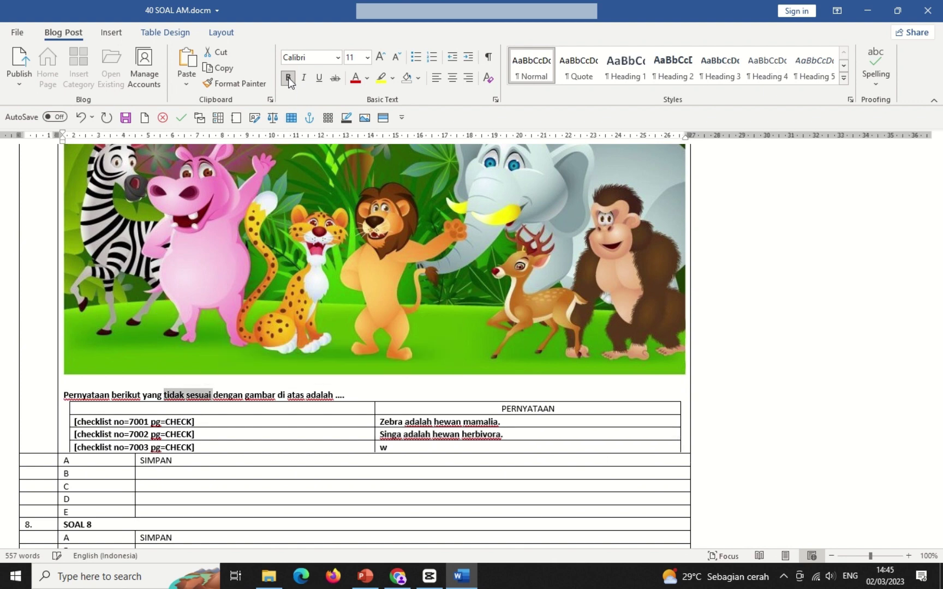
{"action": "left_click", "coordinate": [403, 448]}
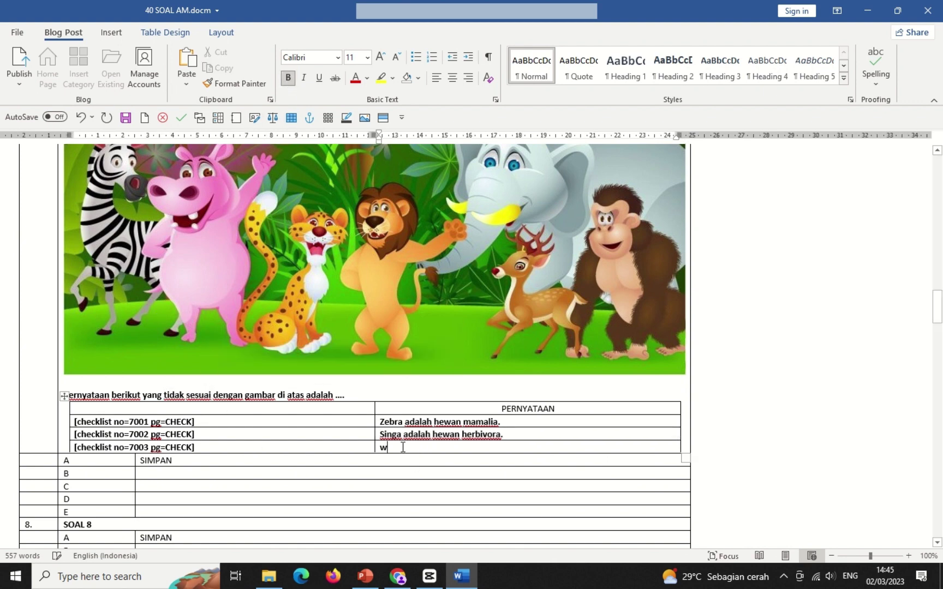
{"action": "key", "text": "BackSpace"}
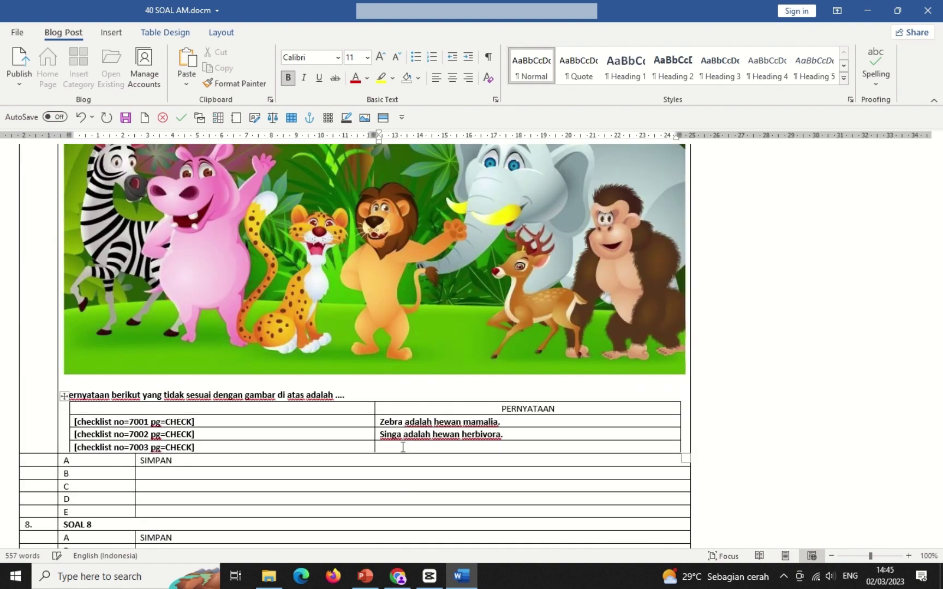
{"action": "type", "text": "Gajah memiliki belalai."}
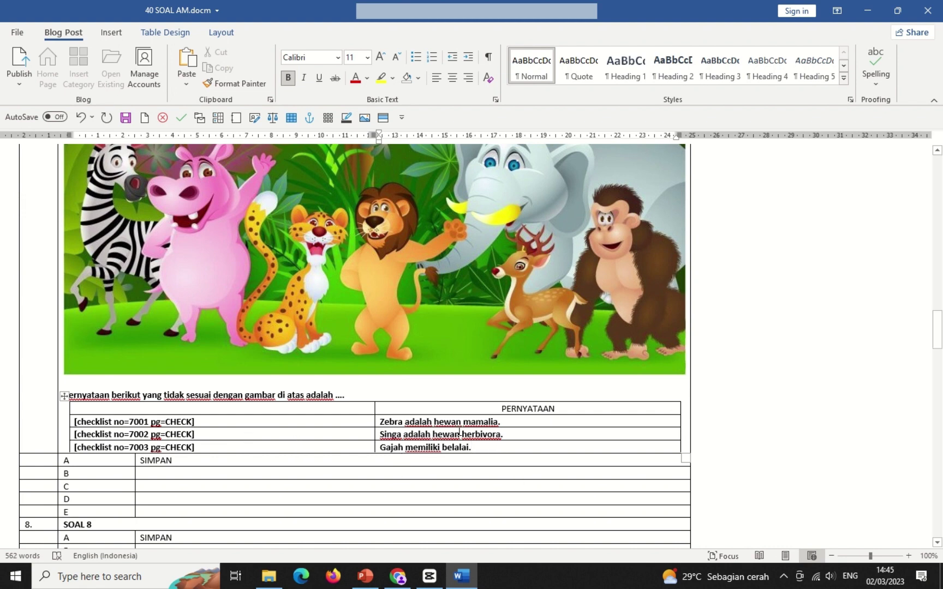
Step: Examine question 7's prompt, the row for the lion statement and the answer rows A to E beneath the checklist table
{"action": "left_click", "coordinate": [514, 435]}
{"action": "left_click_drag", "start_coordinate": [514, 435], "coordinate": [409, 435]}
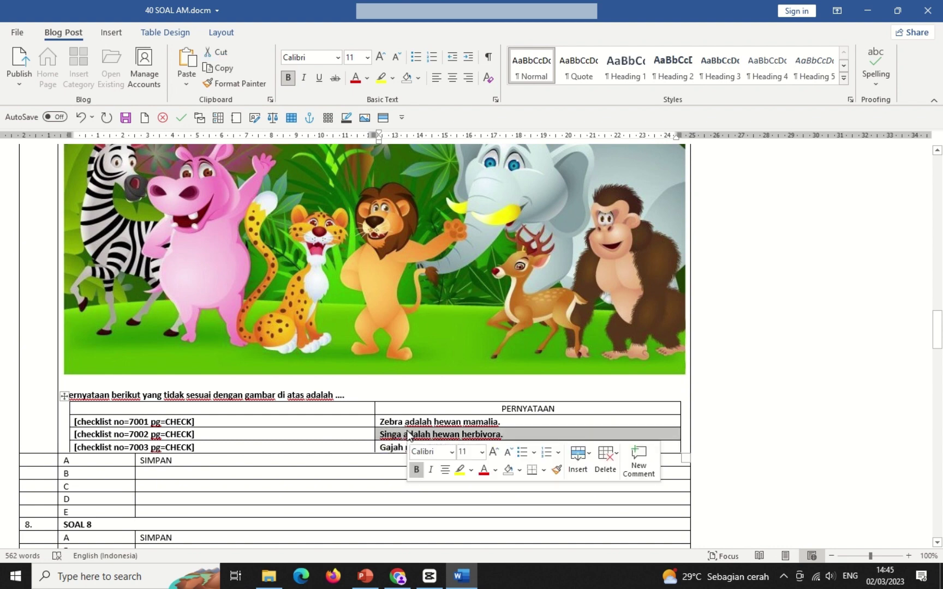
{"action": "left_click", "coordinate": [90, 395]}
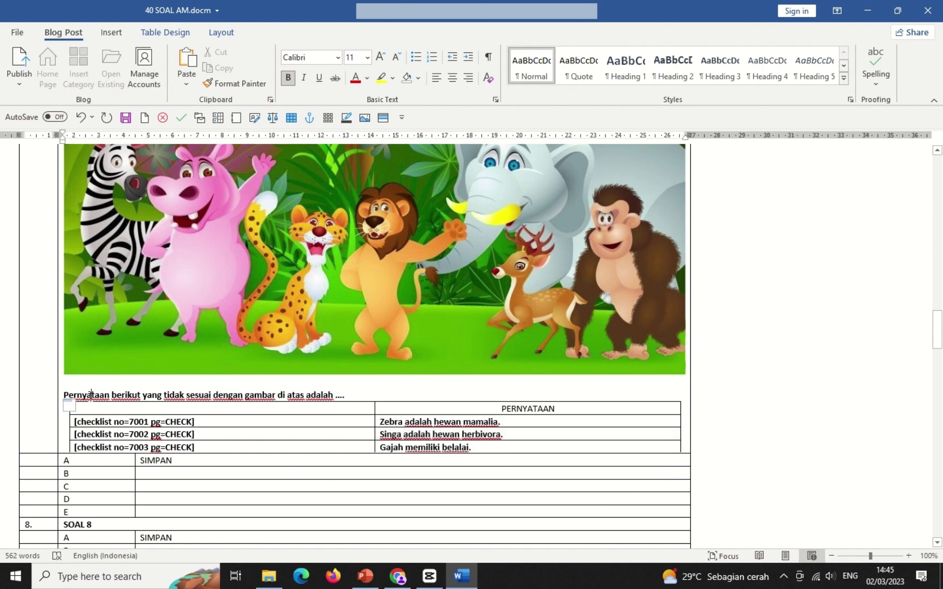
{"action": "left_click_drag", "start_coordinate": [66, 393], "coordinate": [208, 399]}
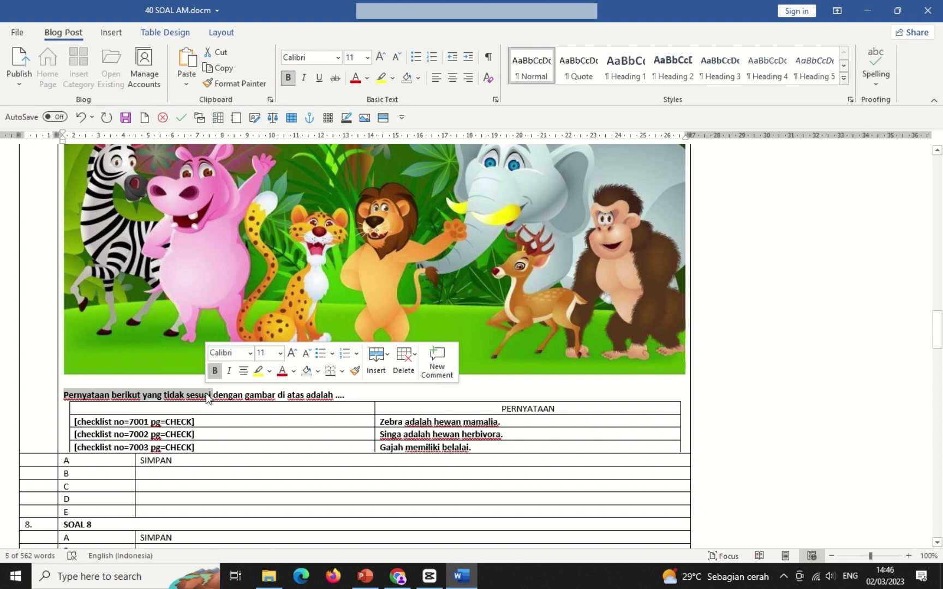
{"action": "left_click_drag", "start_coordinate": [508, 434], "coordinate": [355, 435]}
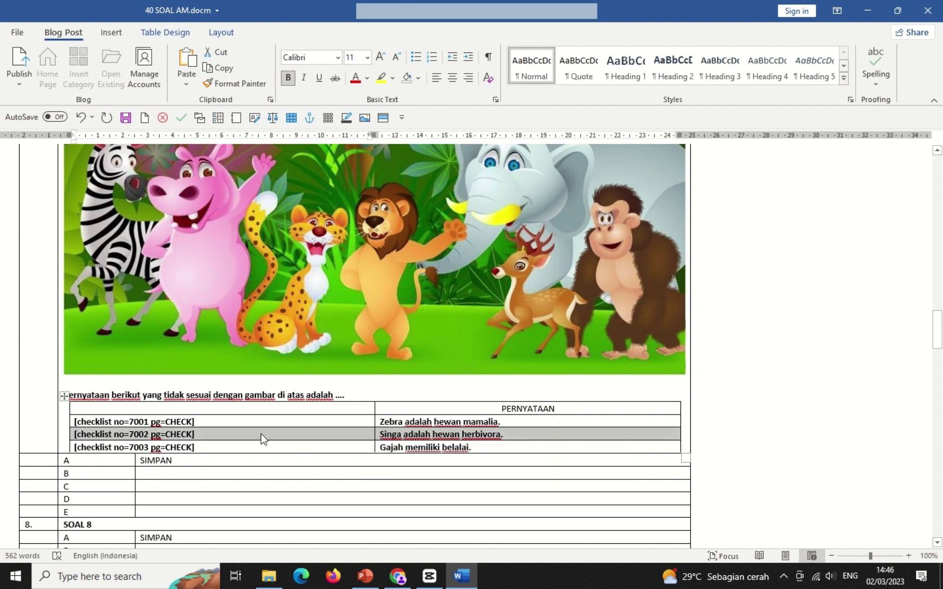
{"action": "left_click_drag", "start_coordinate": [261, 434], "coordinate": [224, 436]}
{"action": "left_click", "coordinate": [99, 461]}
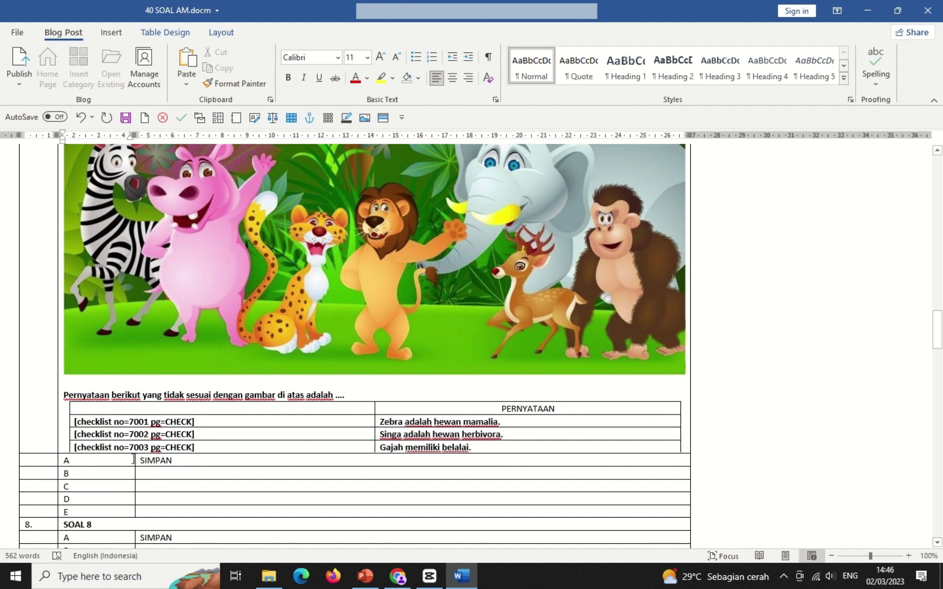
{"action": "left_click_drag", "start_coordinate": [181, 457], "coordinate": [122, 457]}
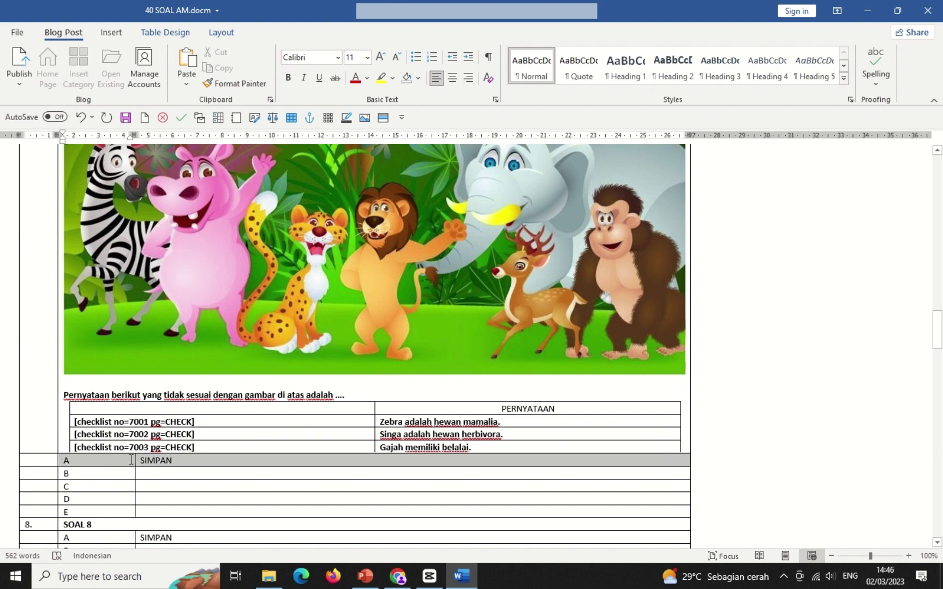
{"action": "left_click", "coordinate": [142, 461]}
{"action": "key", "text": "Down"}
{"action": "left_click_drag", "start_coordinate": [147, 491], "coordinate": [148, 512]}
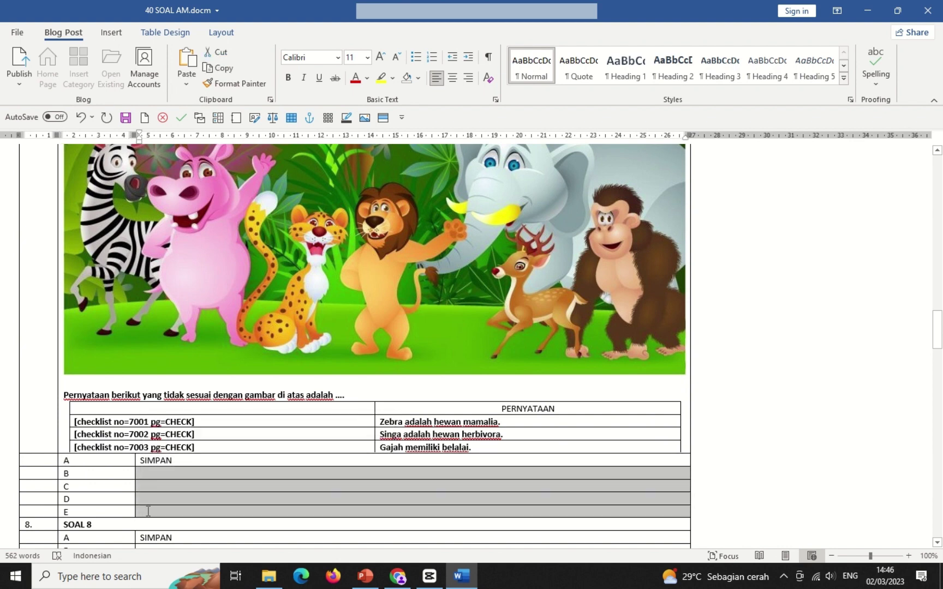
Step: Delete the placeholder text "SOAL 8" from question 8's question cell
{"action": "left_click", "coordinate": [155, 523]}
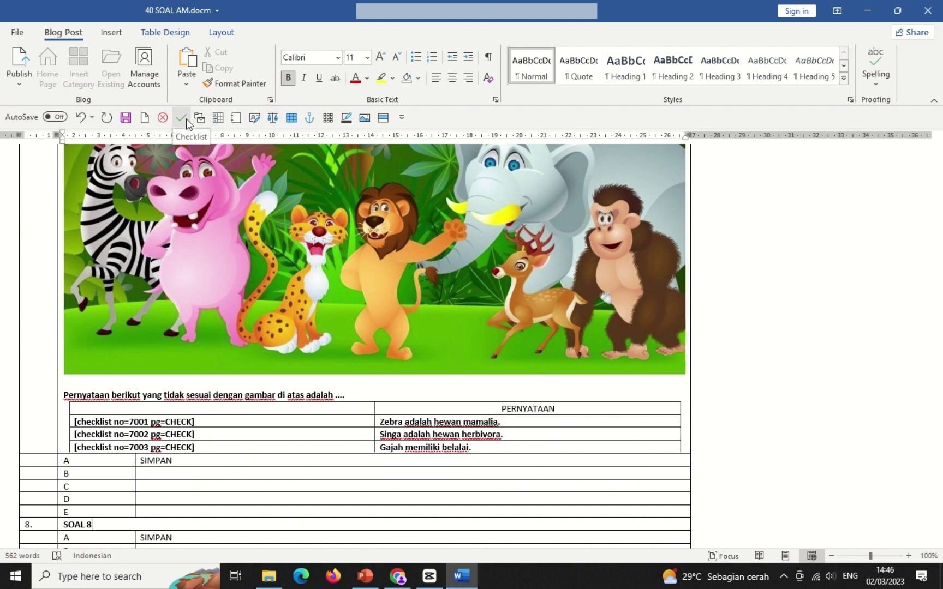
{"action": "key", "text": "BackSpace"}
{"action": "key", "text": "BackSpace"}
{"action": "key", "text": "BackSpace"}
{"action": "key", "text": "BackSpace"}
{"action": "key", "text": "BackSpace"}
{"action": "key", "text": "BackSpace"}
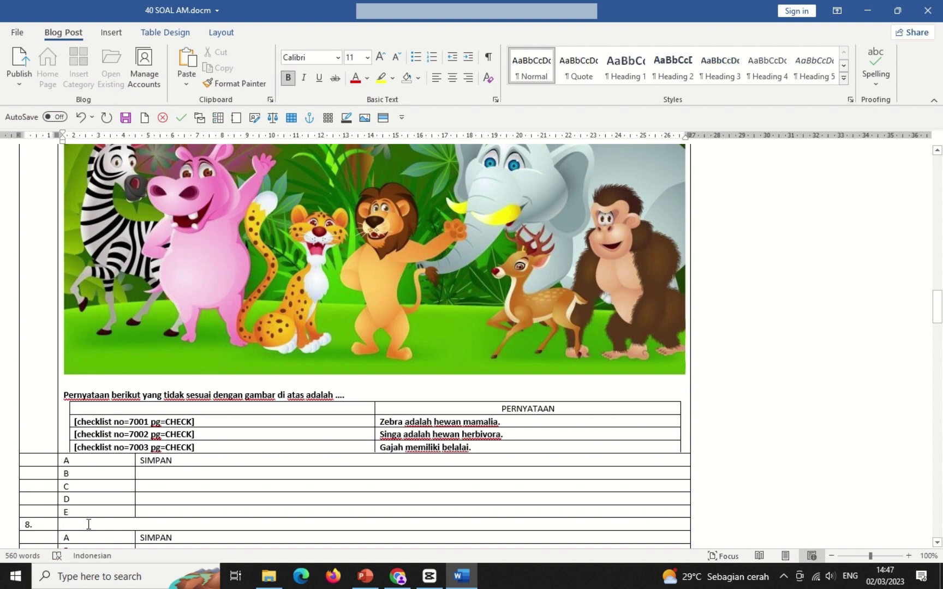
Step: Place the text cursor in question 8's empty question cell and create a new blank document
{"action": "scroll", "coordinate": [88, 525], "scroll_direction": "down", "scroll_amount": 4}
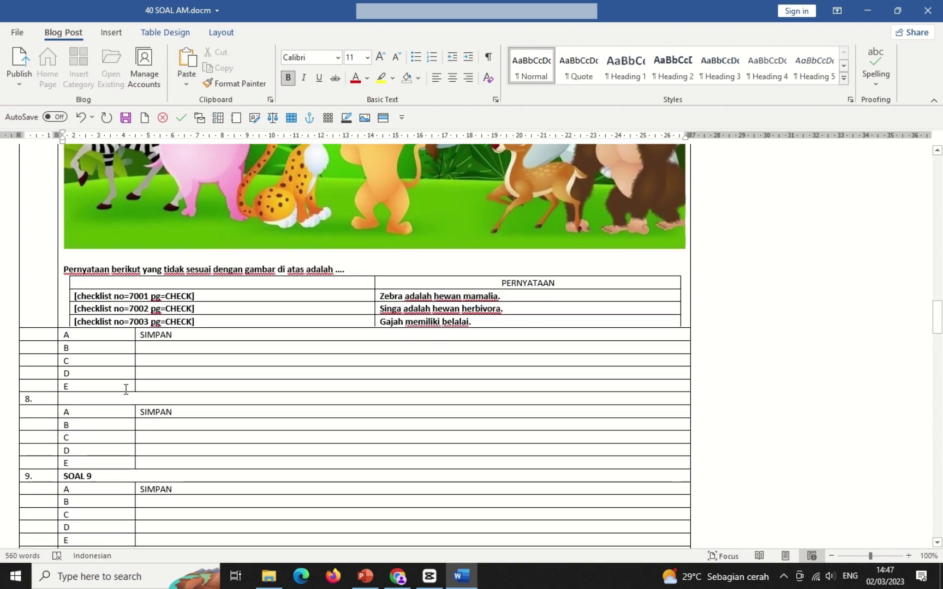
{"action": "left_click", "coordinate": [126, 396]}
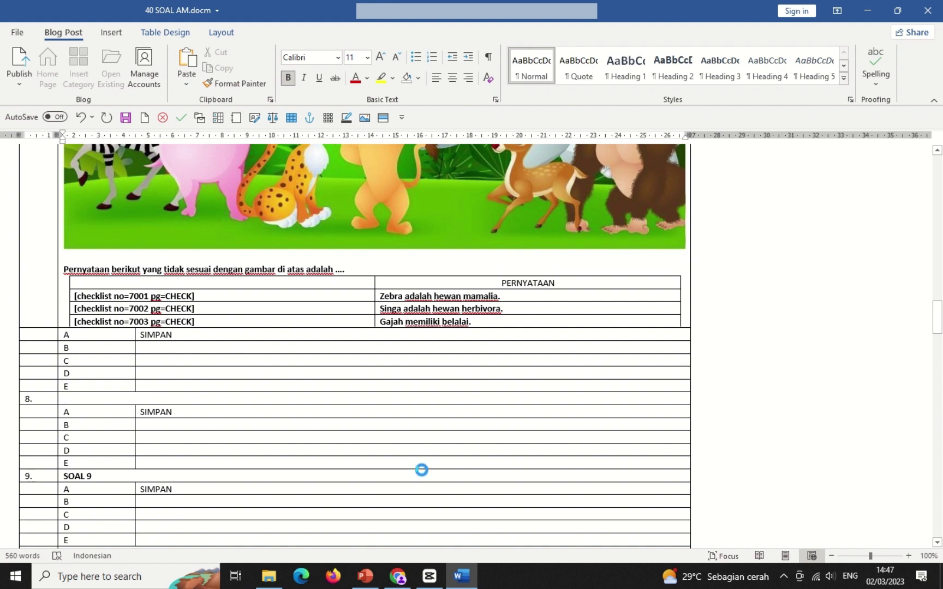
{"action": "key", "text": "ctrl+n"}
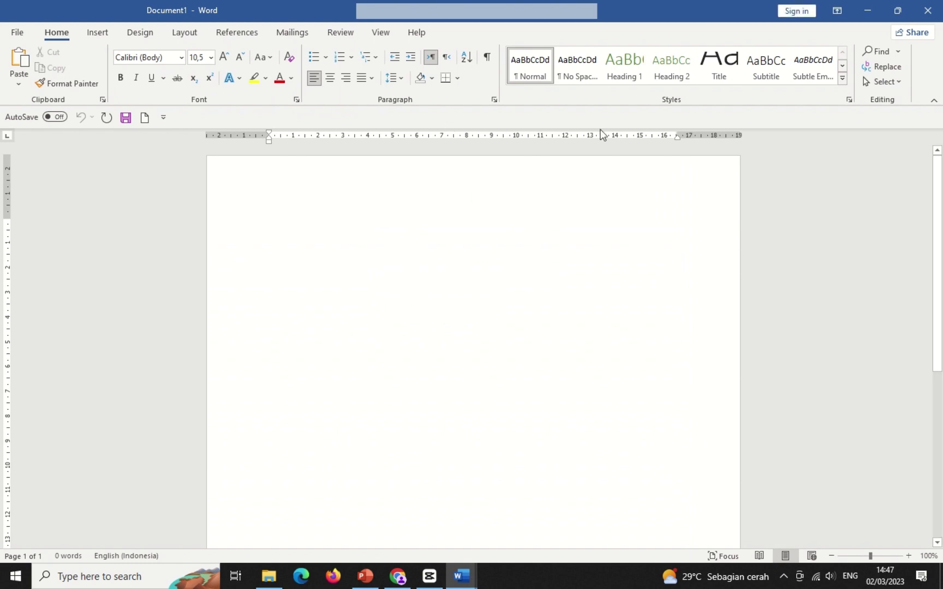
{"action": "key", "text": "alt+n"}
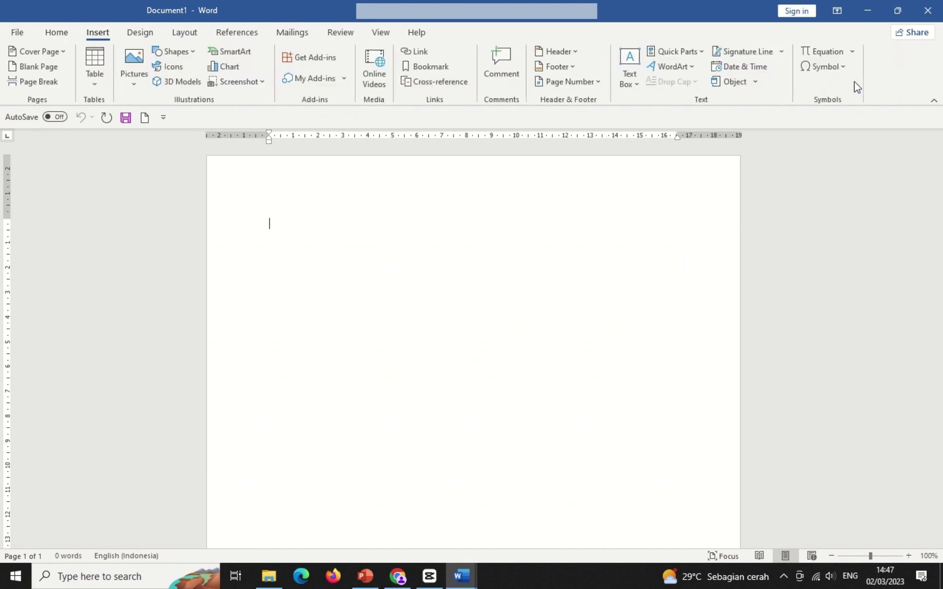
{"action": "left_click", "coordinate": [846, 53]}
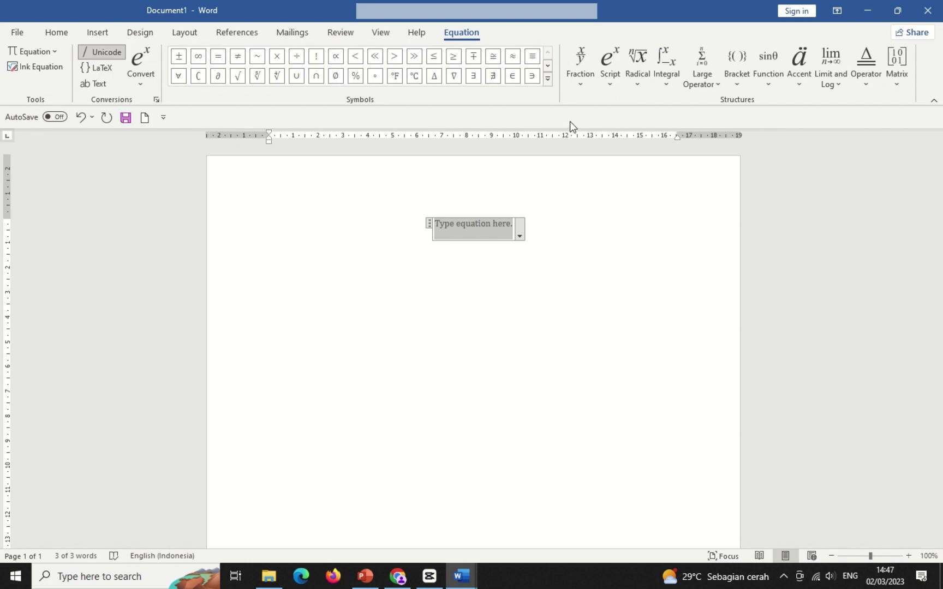
{"action": "left_click", "coordinate": [230, 230]}
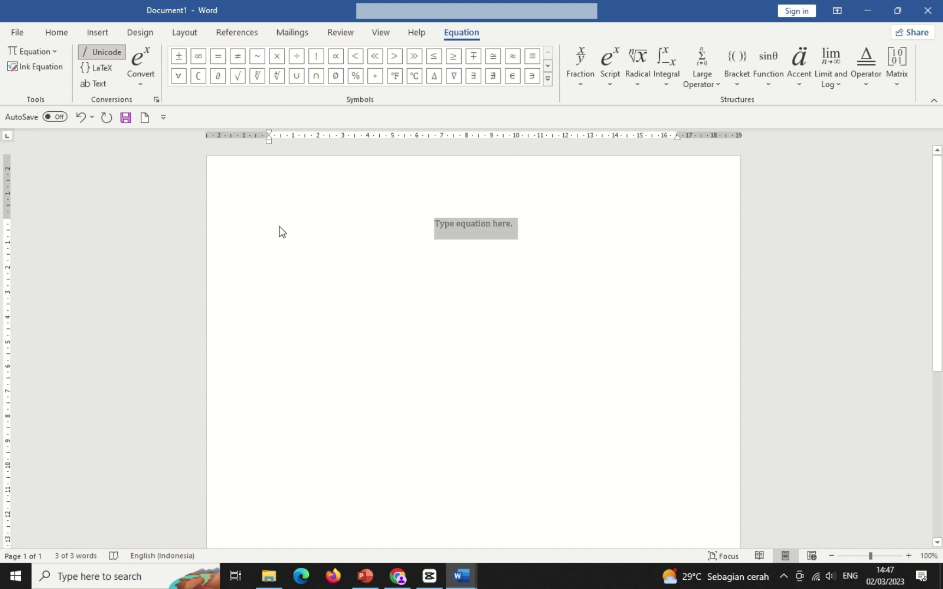
{"action": "key", "text": "Delete"}
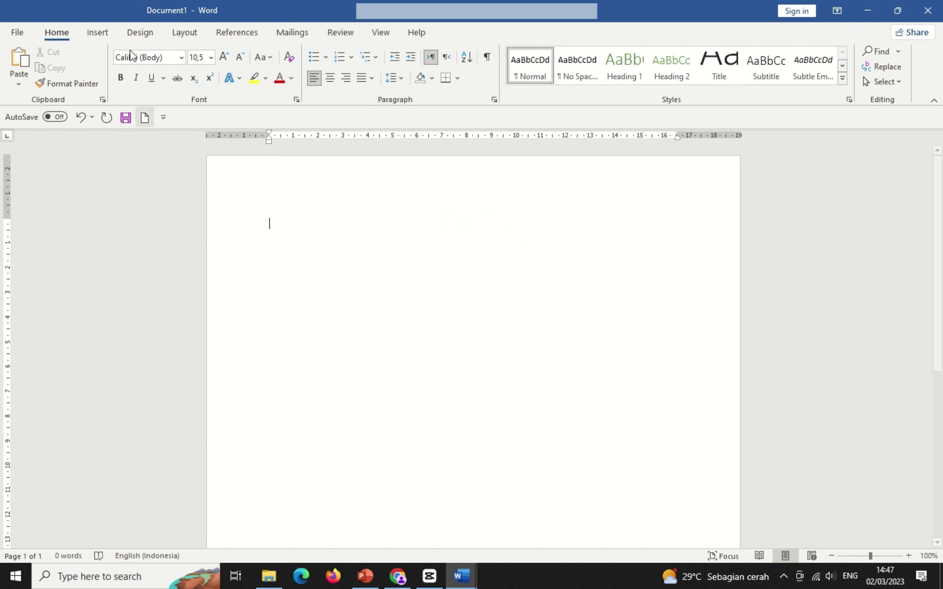
Step: Insert the built-in Pythagorean Theorem equation into the blank document
{"action": "left_click", "coordinate": [93, 32]}
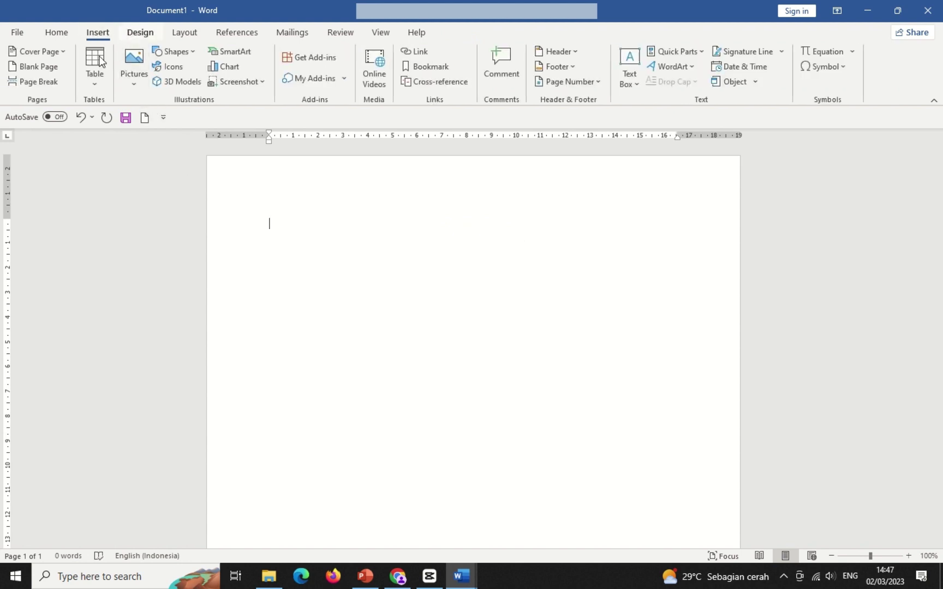
{"action": "left_click", "coordinate": [852, 52]}
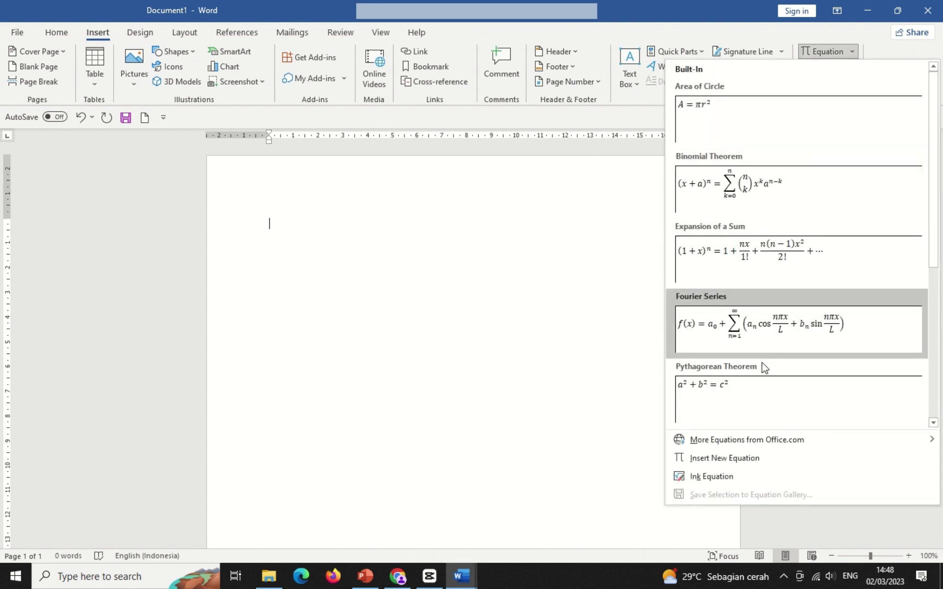
{"action": "left_click", "coordinate": [747, 398]}
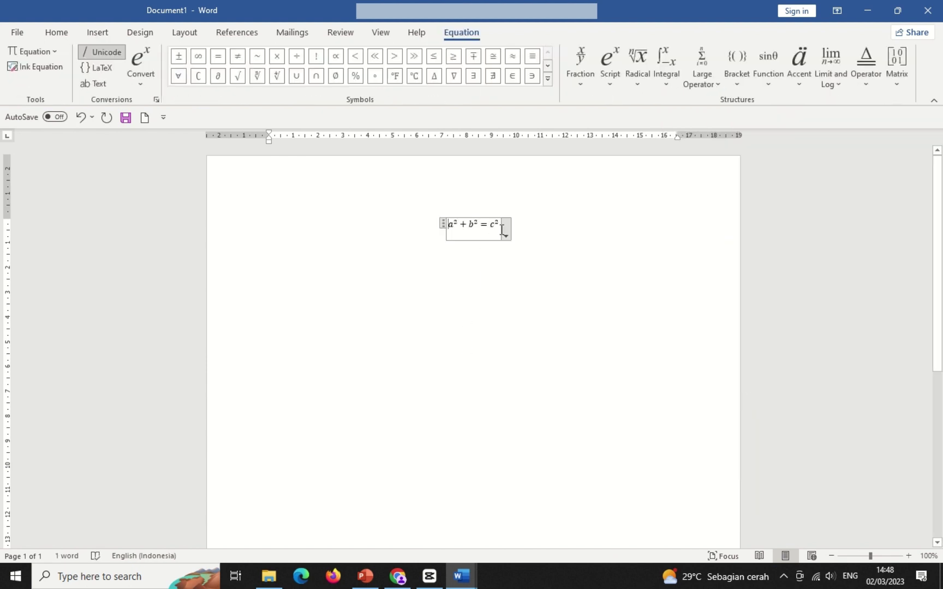
{"action": "key", "text": "shift+Right"}
{"action": "key", "text": "shift+Right"}
{"action": "type", "text": "5"}
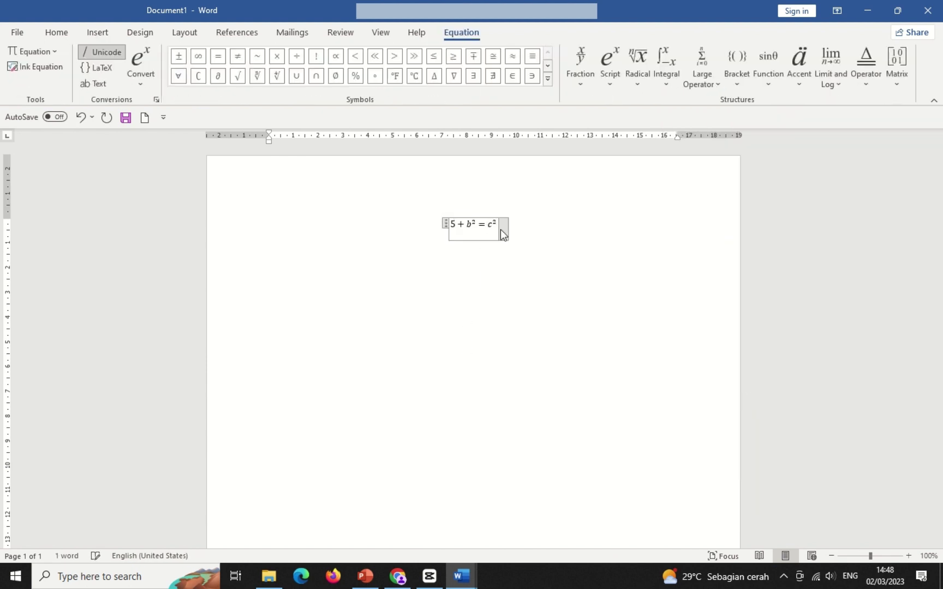
{"action": "type", "text": "2"}
{"action": "key", "text": "BackSpace"}
{"action": "key", "text": "Right"}
{"action": "key", "text": "Right"}
{"action": "key", "text": "Right"}
{"action": "key", "text": "Right"}
{"action": "key", "text": "shift+Left"}
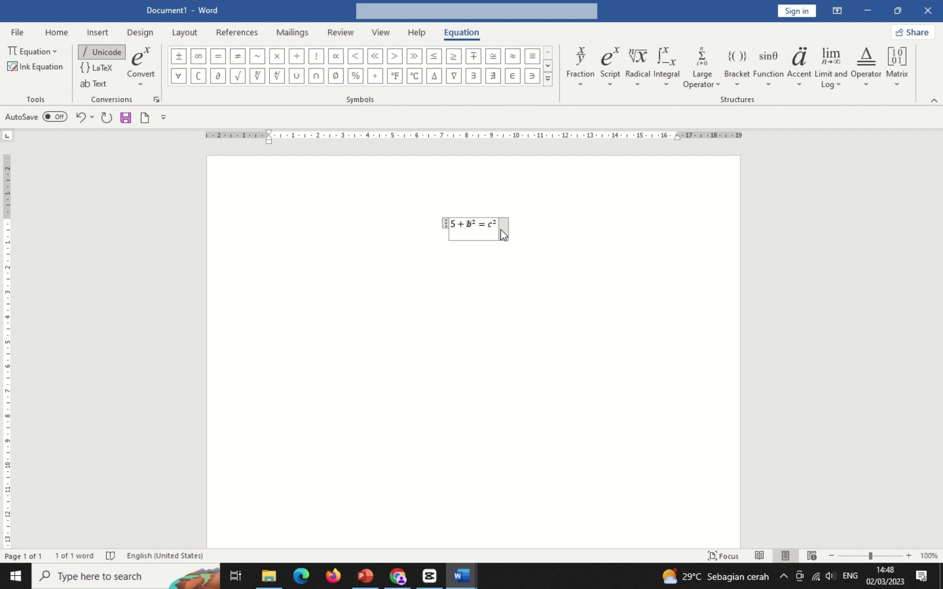
{"action": "type", "text": "5"}
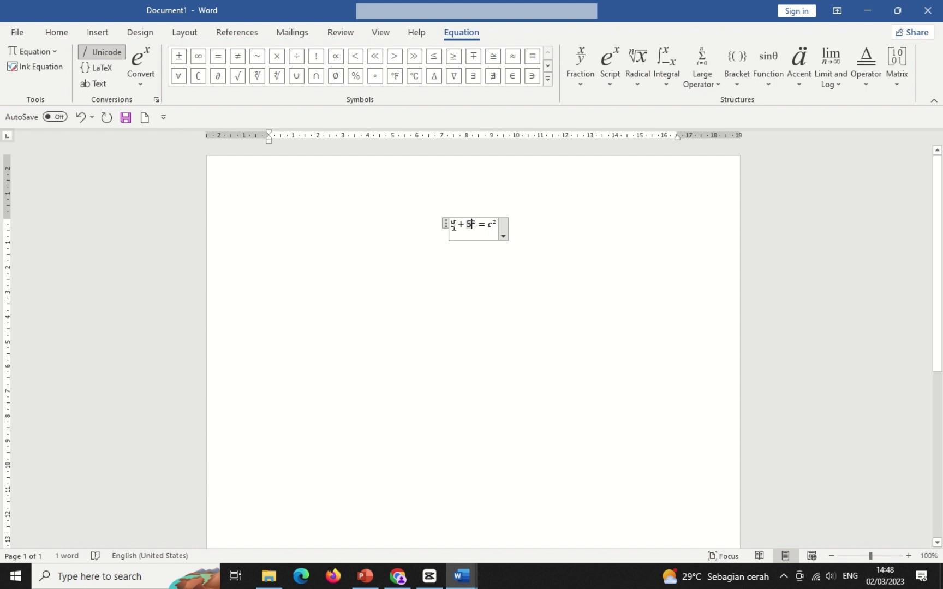
{"action": "key", "text": "ctrl+z"}
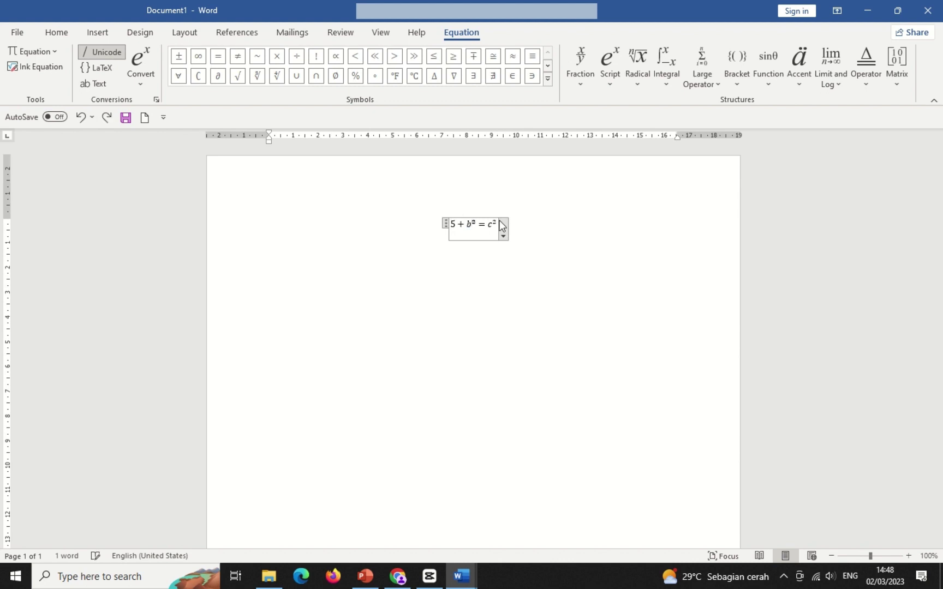
{"action": "key", "text": "ctrl+z"}
{"action": "key", "text": "ctrl+z"}
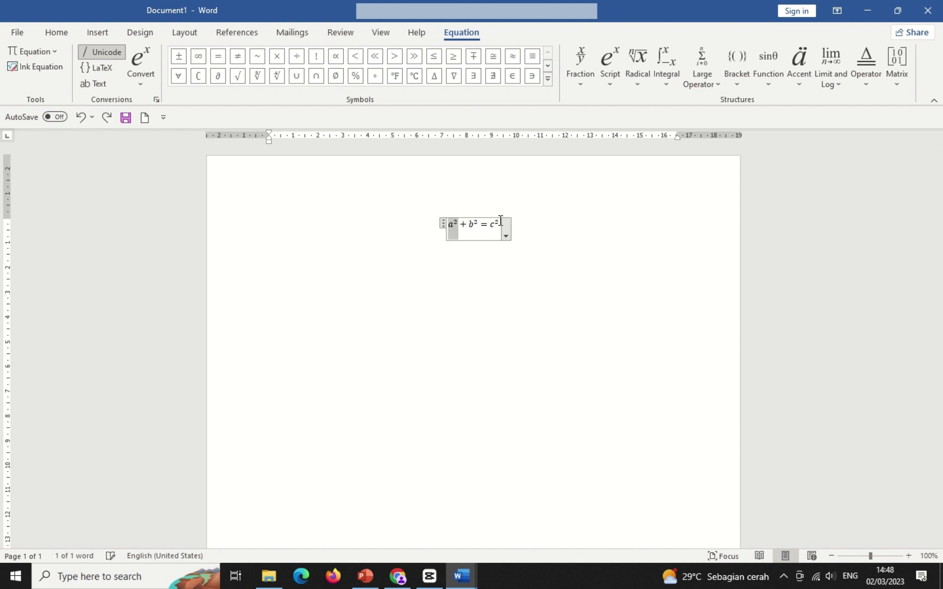
Step: Replace the base a with 5 in the equation's first squared term, keeping its exponent
{"action": "key", "text": "Left"}
{"action": "key", "text": "shift+Right"}
{"action": "key", "text": "Left"}
{"action": "type", "text": "5"}
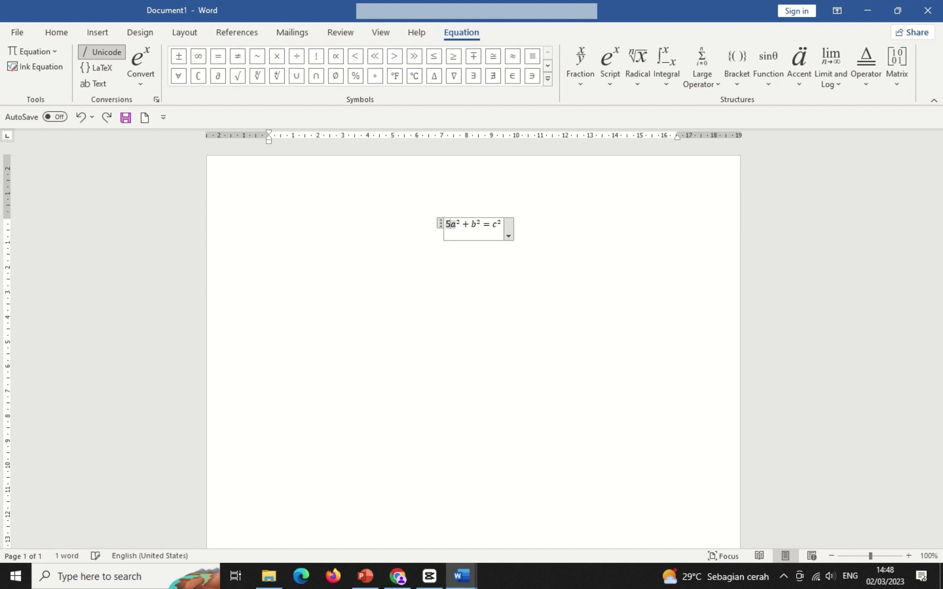
{"action": "key", "text": "Delete"}
Step: Replace the base b with 3 in the equation's second squared term
{"action": "key", "text": "Right"}
{"action": "key", "text": "Right"}
{"action": "key", "text": "Right"}
{"action": "key", "text": "Right"}
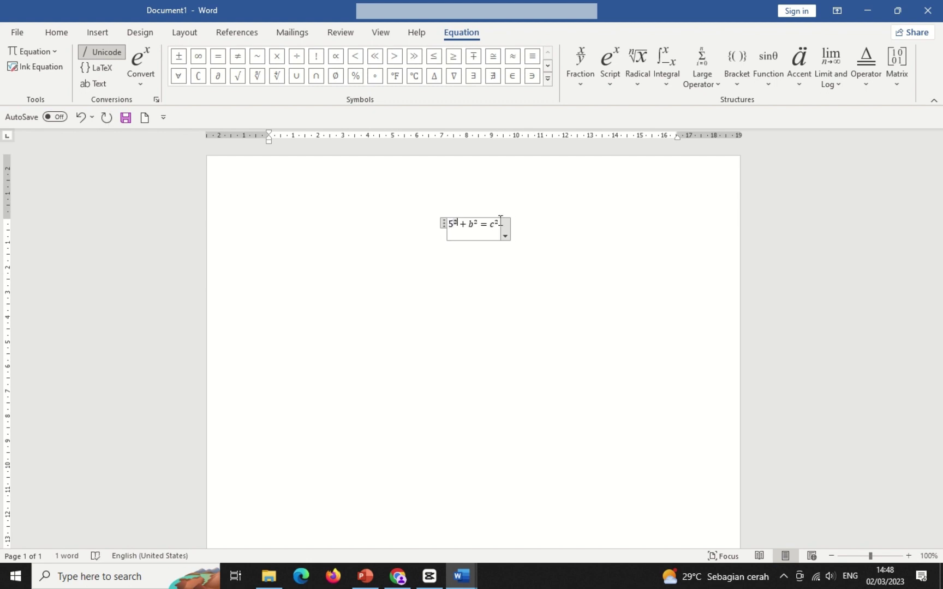
{"action": "key", "text": "shift+Right"}
{"action": "type", "text": "3"}
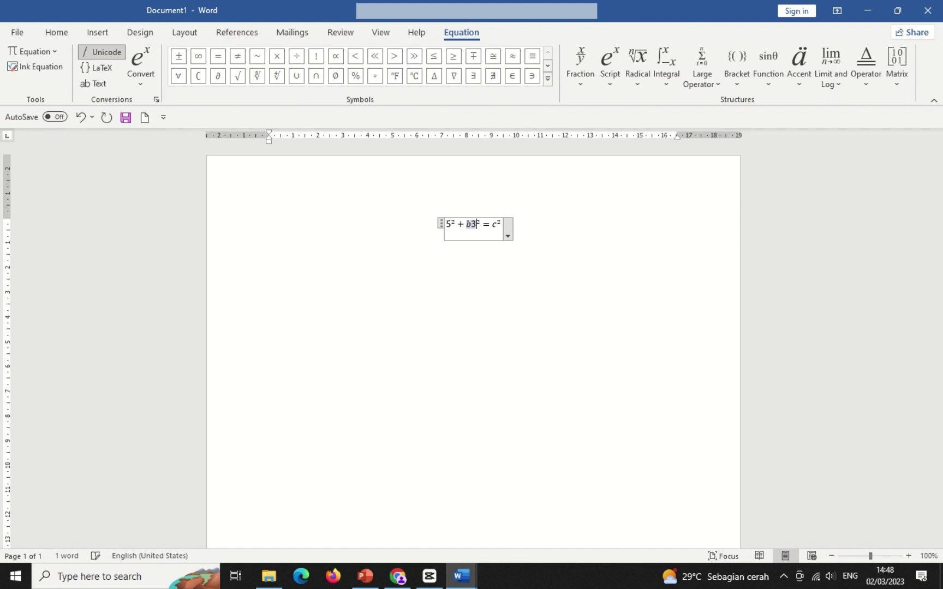
{"action": "key", "text": "Delete"}
{"action": "type", "text": "3"}
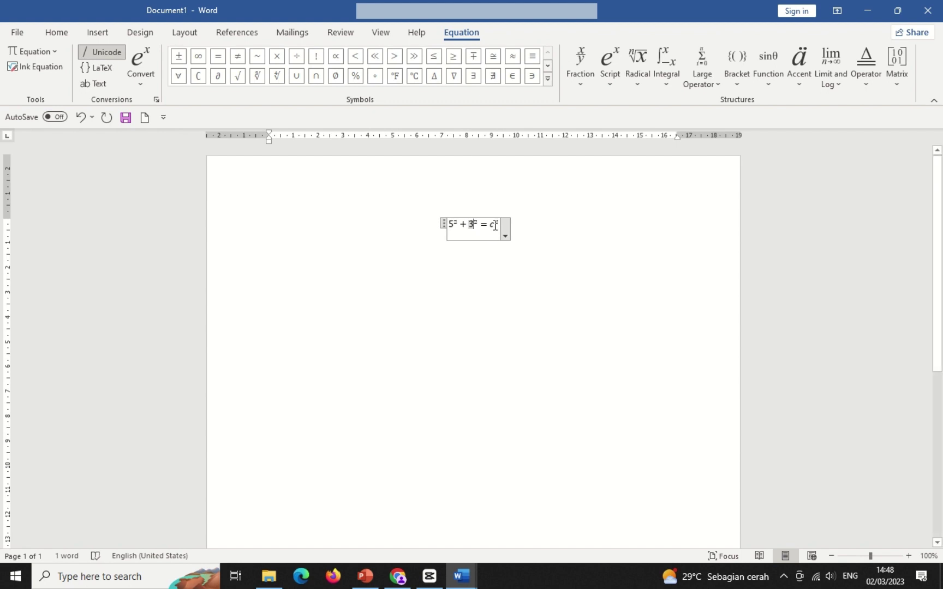
{"action": "left_click", "coordinate": [493, 225]}
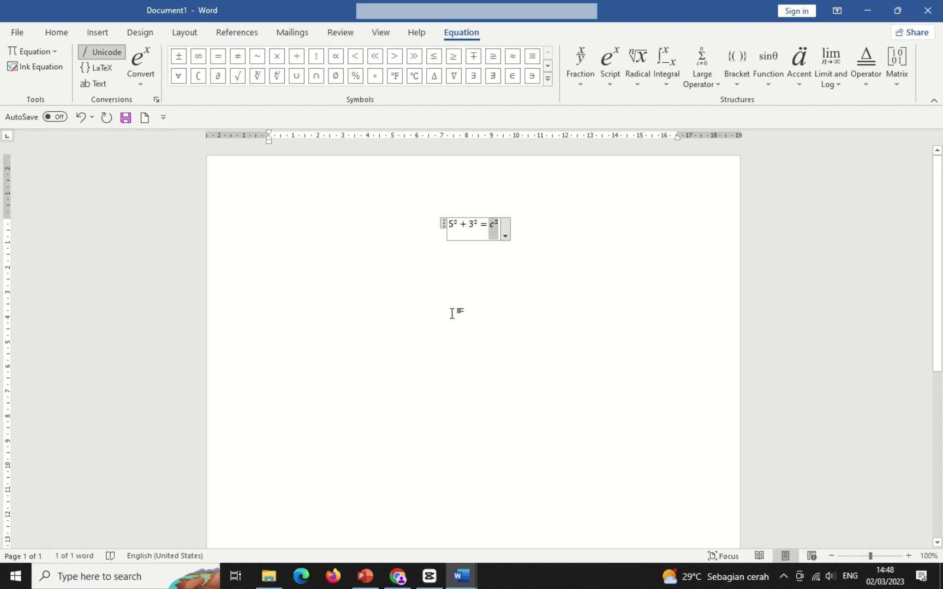
{"action": "left_click", "coordinate": [516, 265]}
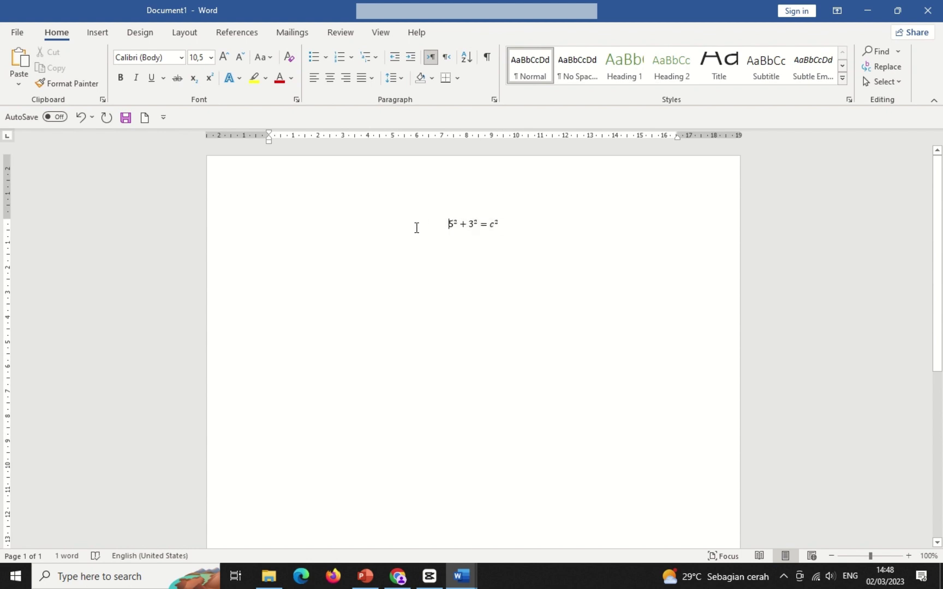
{"action": "left_click", "coordinate": [218, 238]}
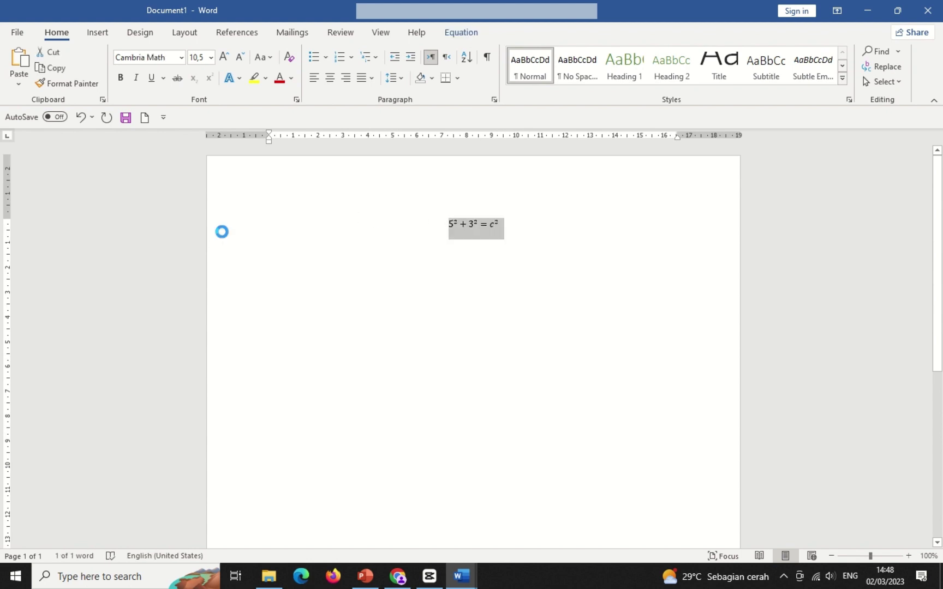
{"action": "key", "text": "F12"}
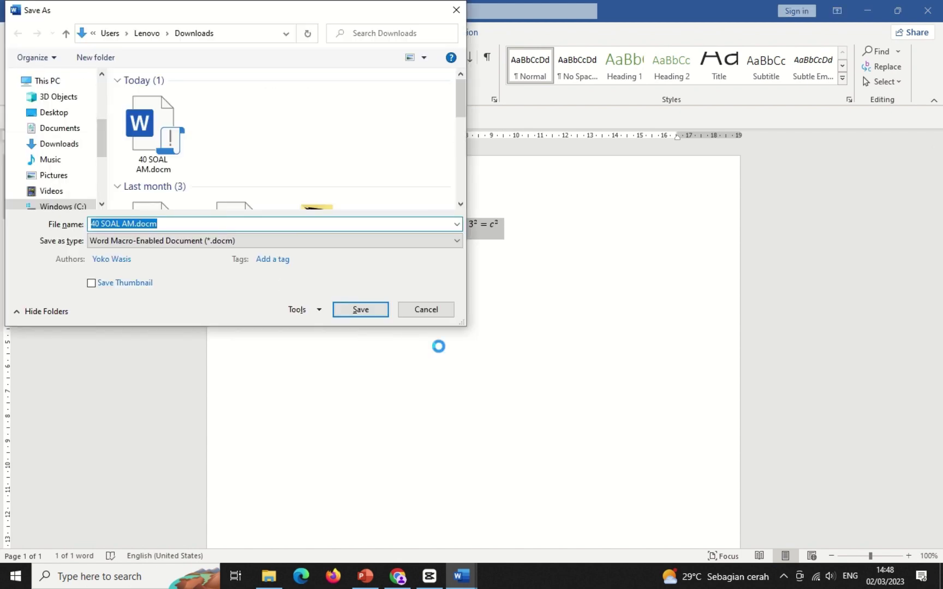
{"action": "left_click", "coordinate": [426, 310]}
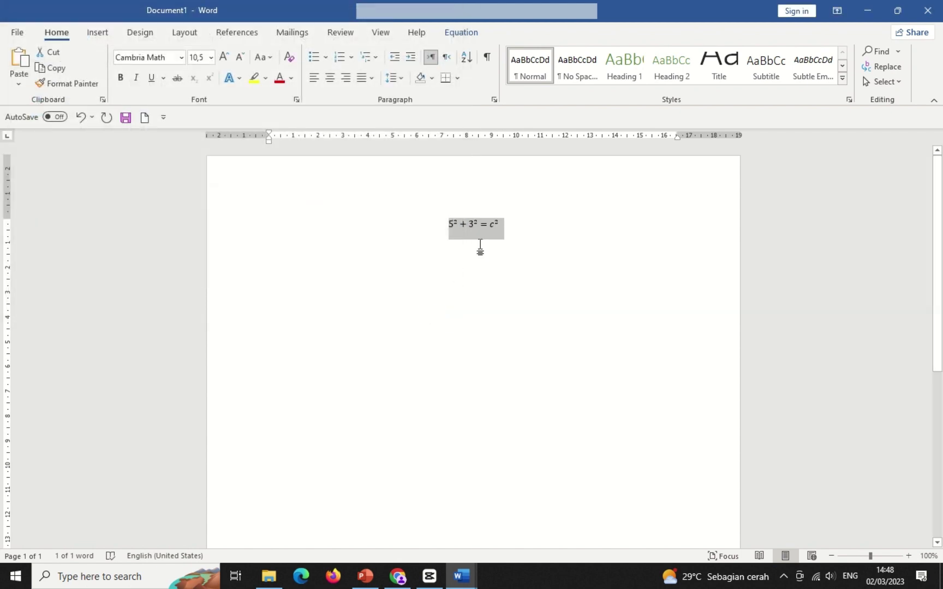
Step: Delete the whole equation from the new document
{"action": "left_click", "coordinate": [300, 231]}
{"action": "key", "text": "ctrl+a"}
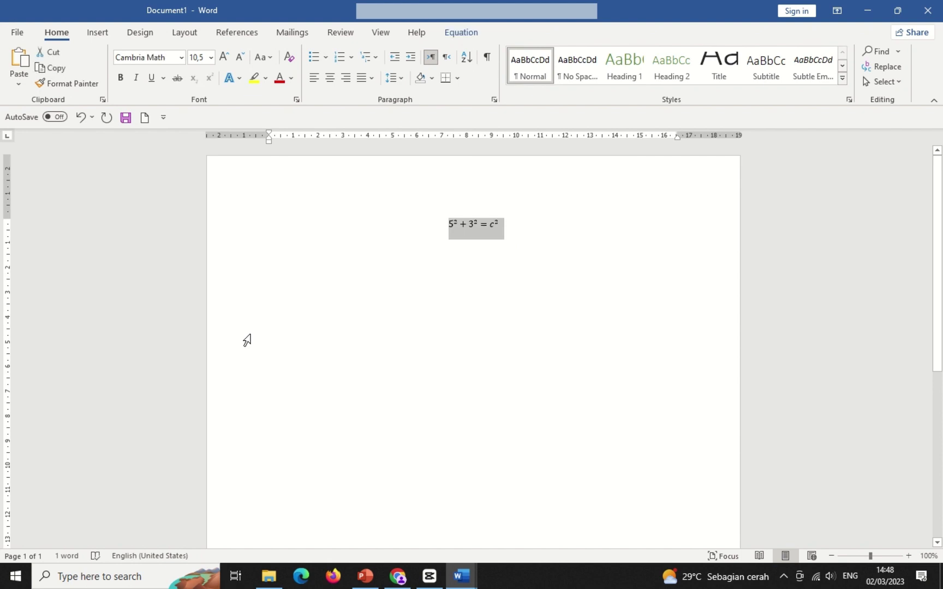
{"action": "key", "text": "Delete"}
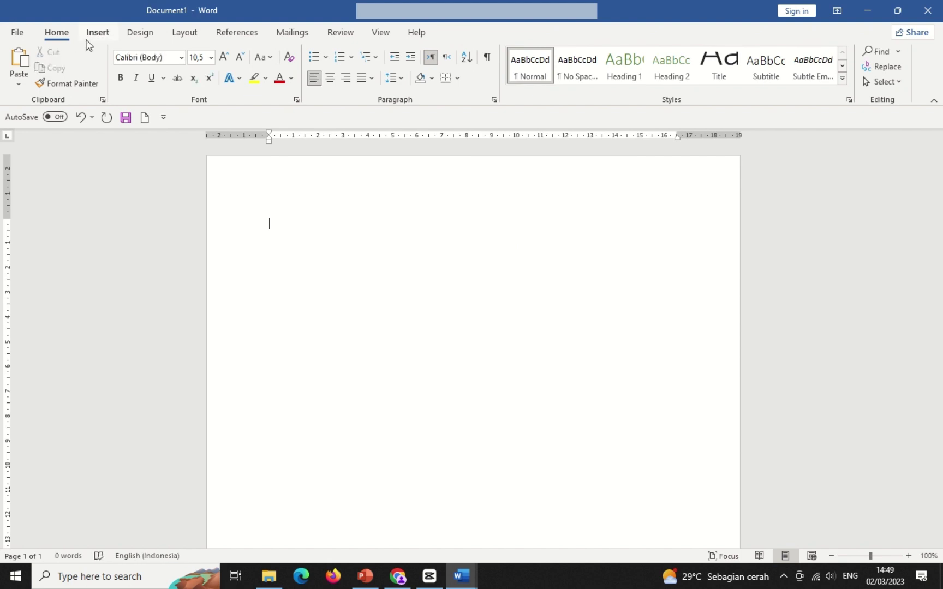
Step: Draw a text box about 13.5 cm wide and 7 cm high near the top of the blank document
{"action": "left_click", "coordinate": [88, 37]}
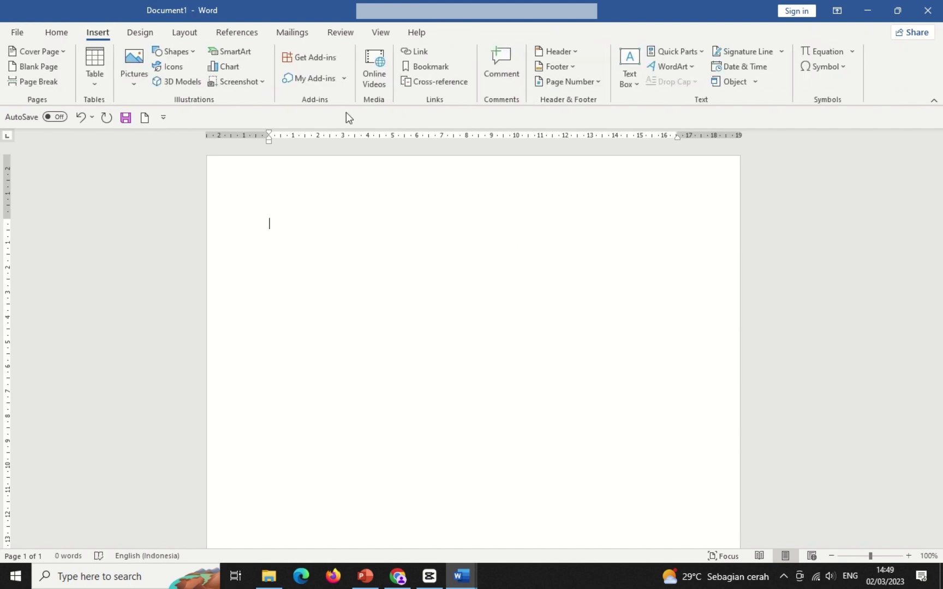
{"action": "left_click", "coordinate": [631, 82]}
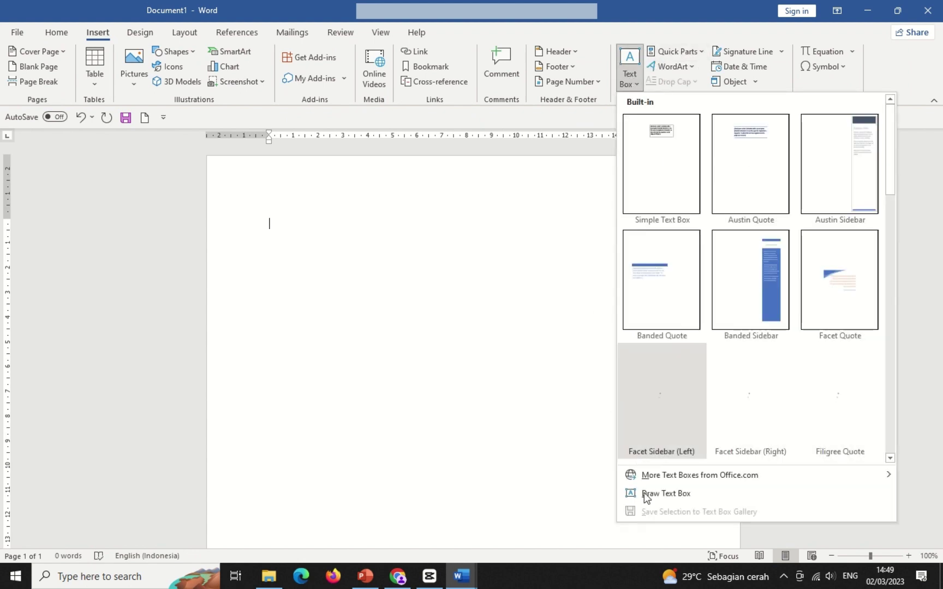
{"action": "left_click", "coordinate": [671, 497]}
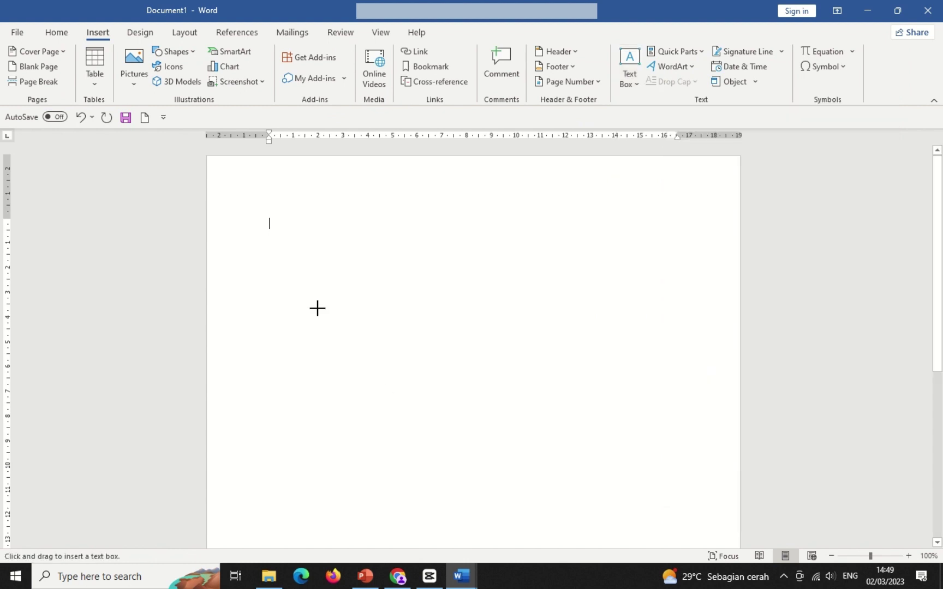
{"action": "mouse_move", "coordinate": [272, 258]}
{"action": "left_mouse_down"}
{"action": "mouse_move", "coordinate": [505, 353]}
{"action": "mouse_move", "coordinate": [609, 433]}
{"action": "left_mouse_up"}
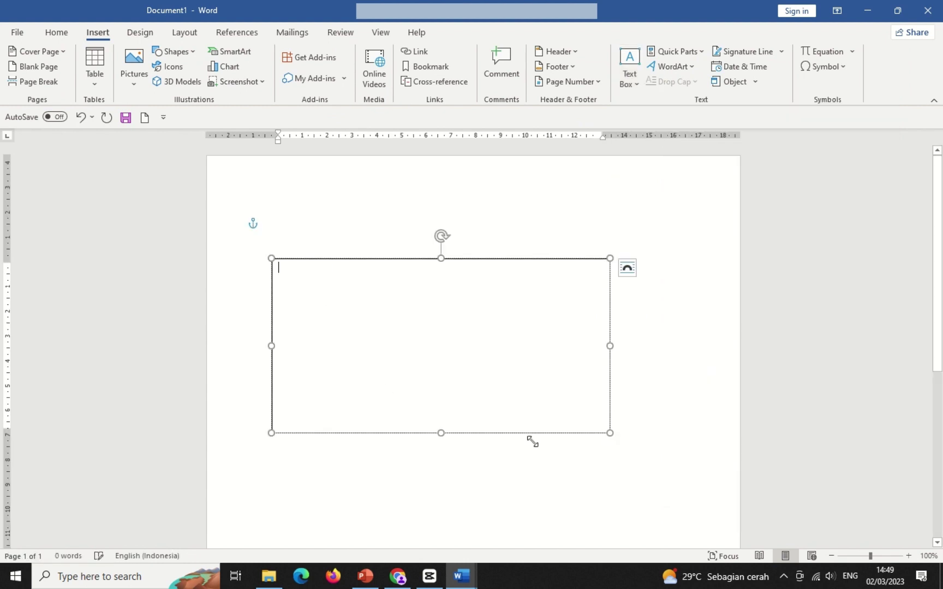
Step: Insert the built-in Binomial Theorem equation into the text box and place the cursor after it
{"action": "left_click", "coordinate": [98, 32]}
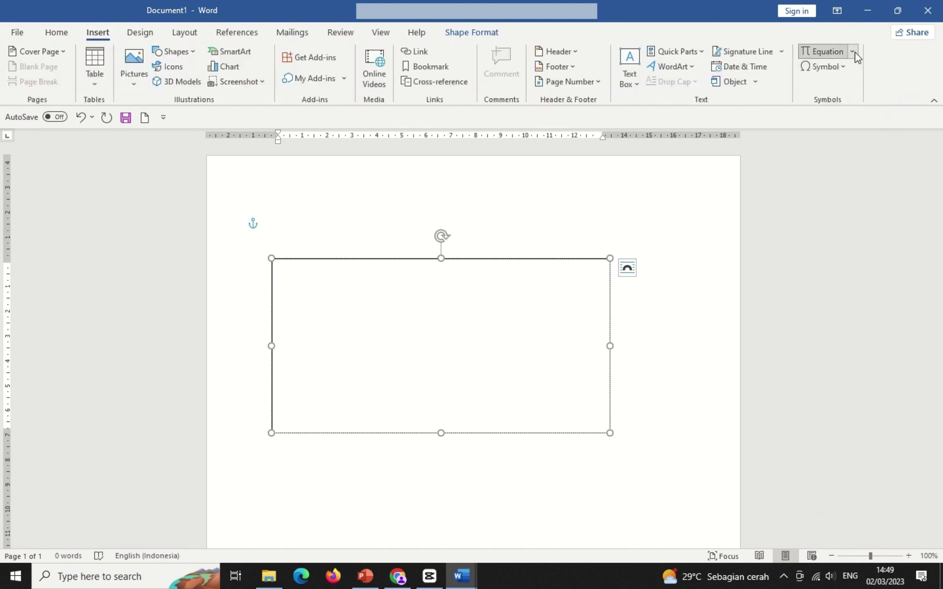
{"action": "left_click", "coordinate": [852, 52]}
{"action": "left_click", "coordinate": [761, 189]}
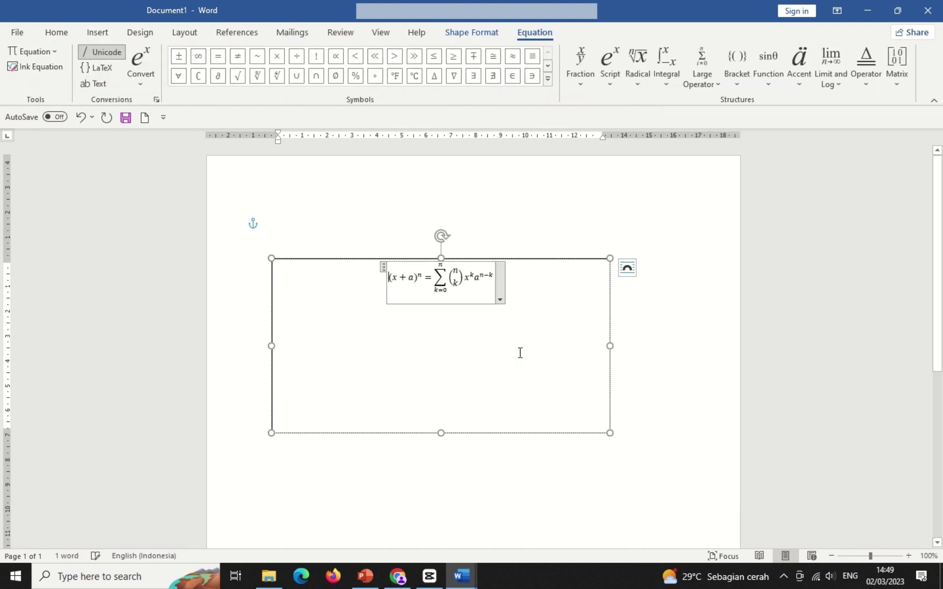
{"action": "left_click", "coordinate": [552, 309]}
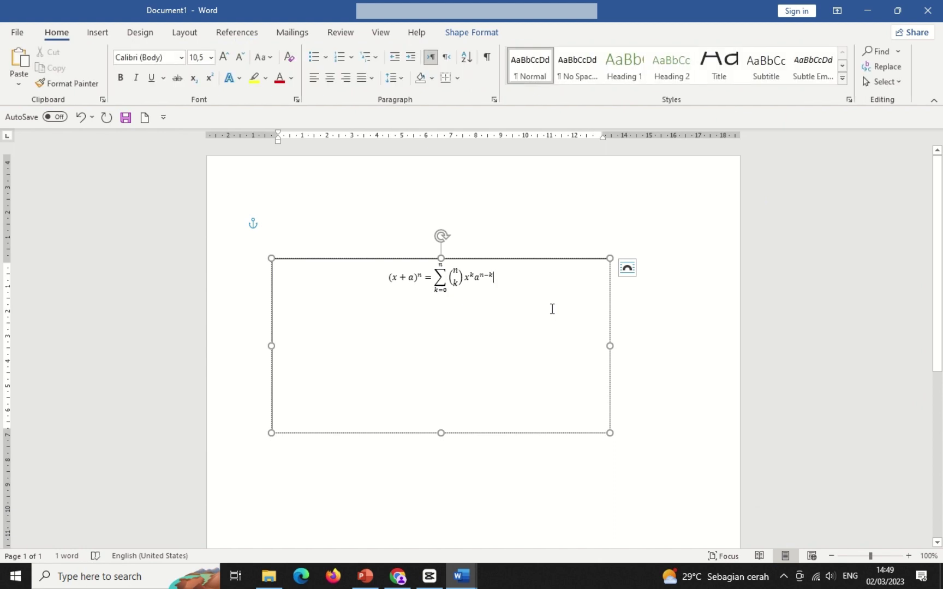
Step: Add a new line below the equation in the text box reading "Dan keliling taman ........."
{"action": "key", "text": "Return"}
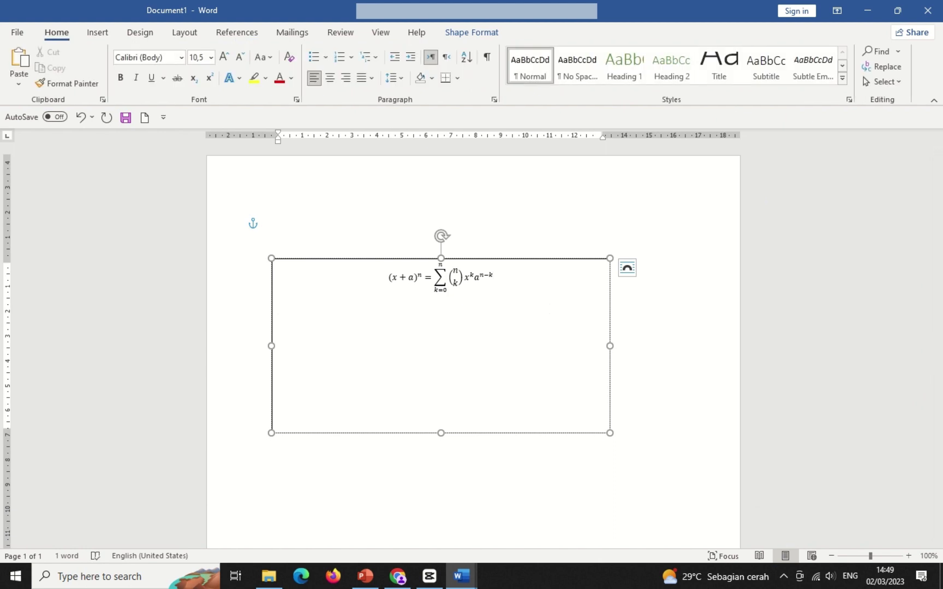
{"action": "type", "text": "dan kelili"}
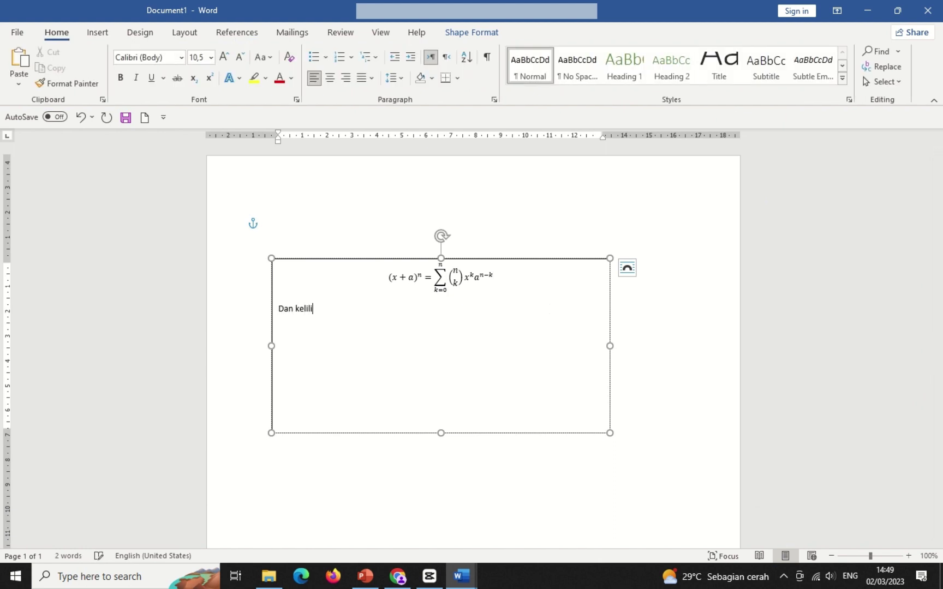
{"action": "type", "text": "ng taman ........."}
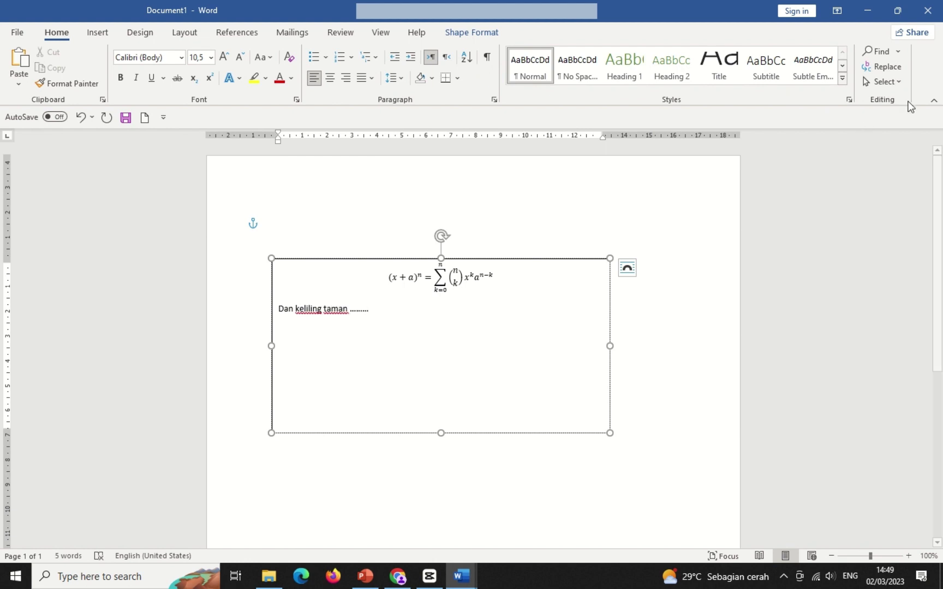
Step: Insert the built-in Fourier Series equation at the end of the "Dan keliling taman" line
{"action": "left_click", "coordinate": [98, 33]}
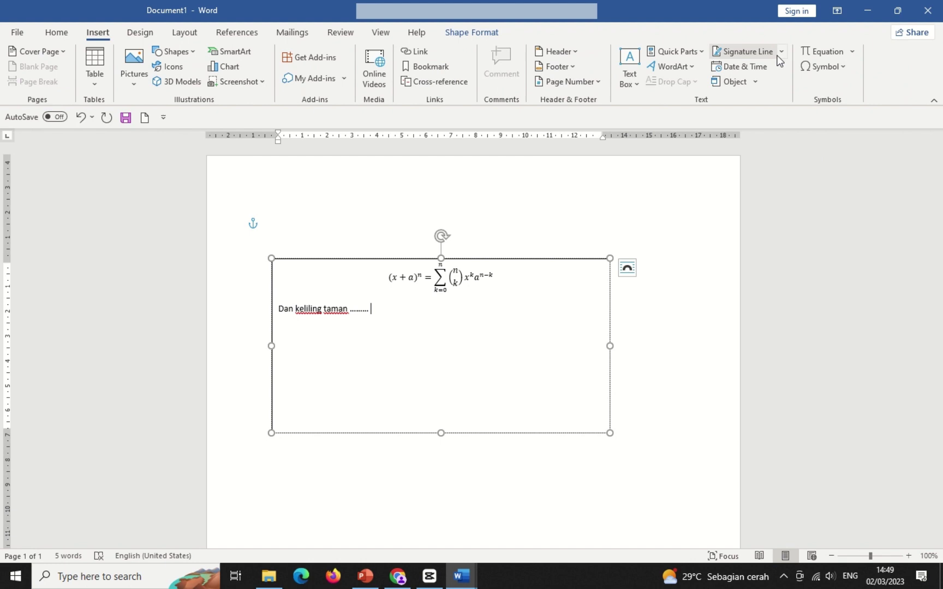
{"action": "left_click", "coordinate": [855, 55]}
{"action": "left_click", "coordinate": [801, 334]}
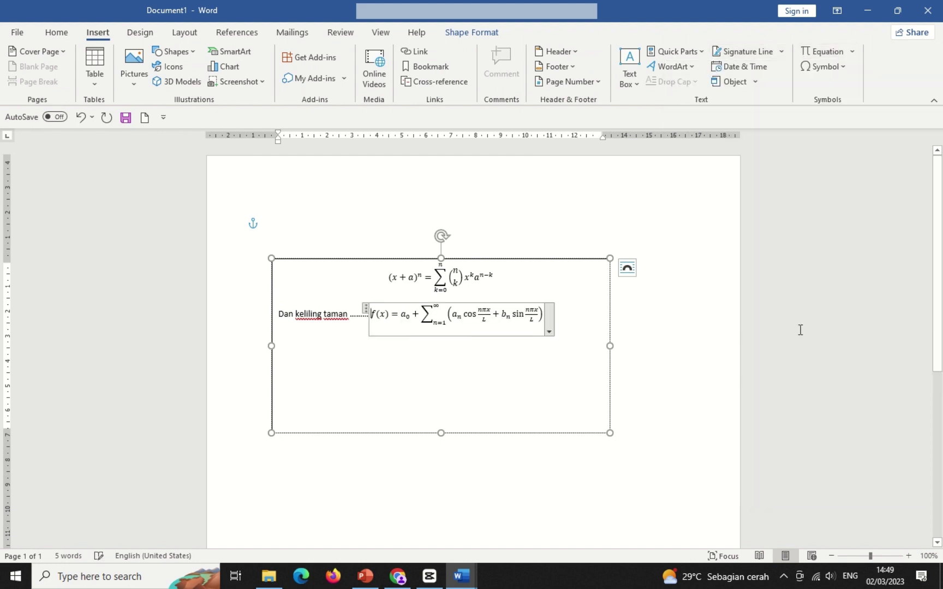